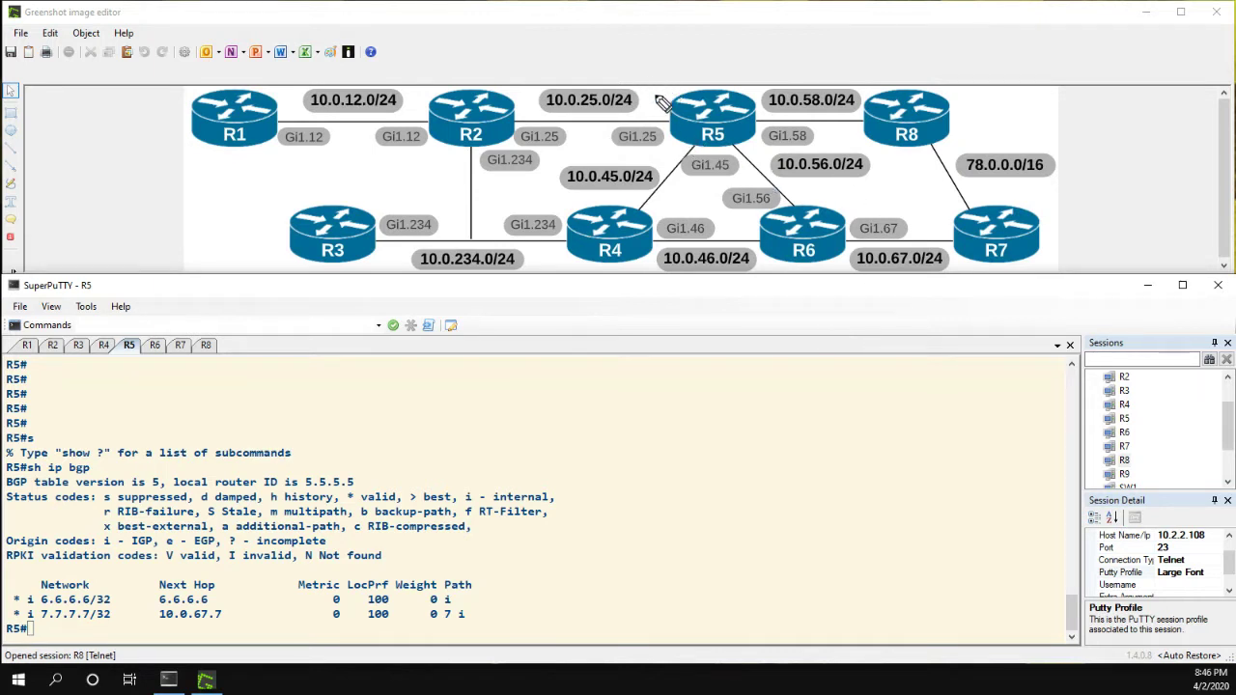
# Draw a red curve dividing the topology through R5 and R6 and write AS16 beside R2.
pyautogui.moveTo(621, 56)
pyautogui.mouseDown()
pyautogui.moveTo(664, 59)
pyautogui.moveTo(716, 87)
pyautogui.moveTo(798, 165)
pyautogui.moveTo(818, 228)
pyautogui.moveTo(785, 309)
pyautogui.mouseUp()
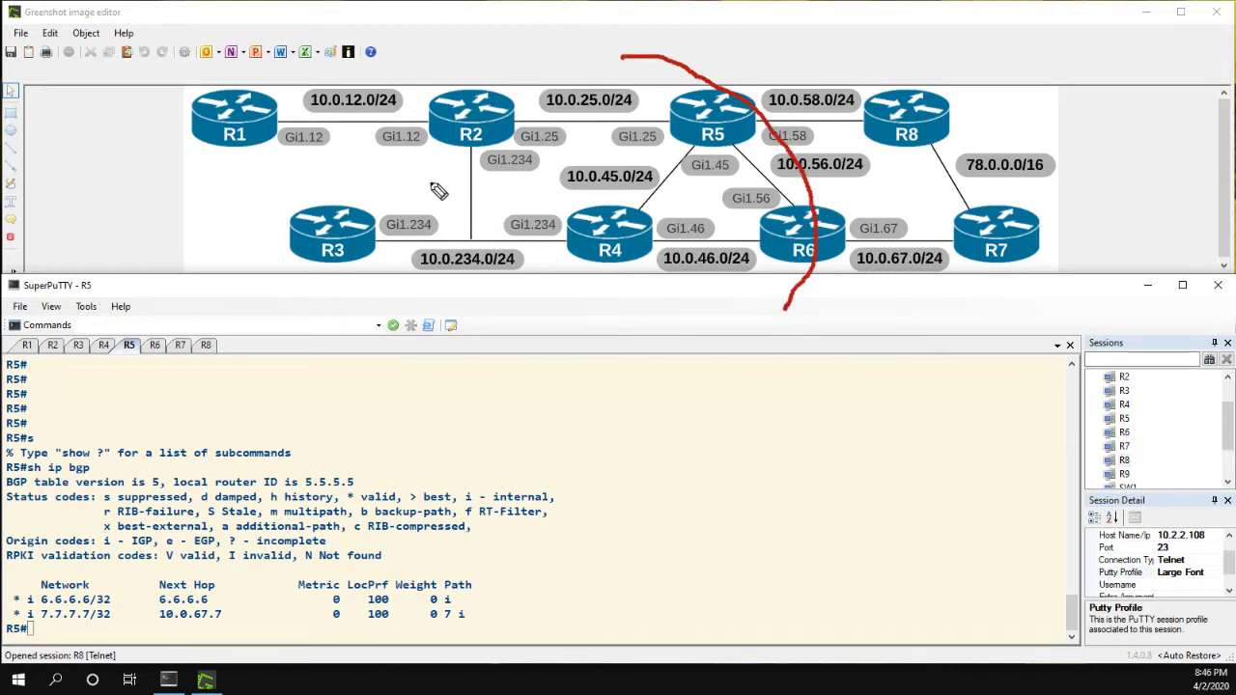
pyautogui.moveTo(423, 203)
pyautogui.mouseDown()
pyautogui.moveTo(424, 176)
pyautogui.moveTo(446, 201)
pyautogui.mouseUp()
pyautogui.moveTo(467, 172); pyautogui.dragTo(450, 199)
pyautogui.moveTo(493, 157); pyautogui.dragTo(489, 199)
pyautogui.moveTo(512, 164); pyautogui.dragTo(508, 183)
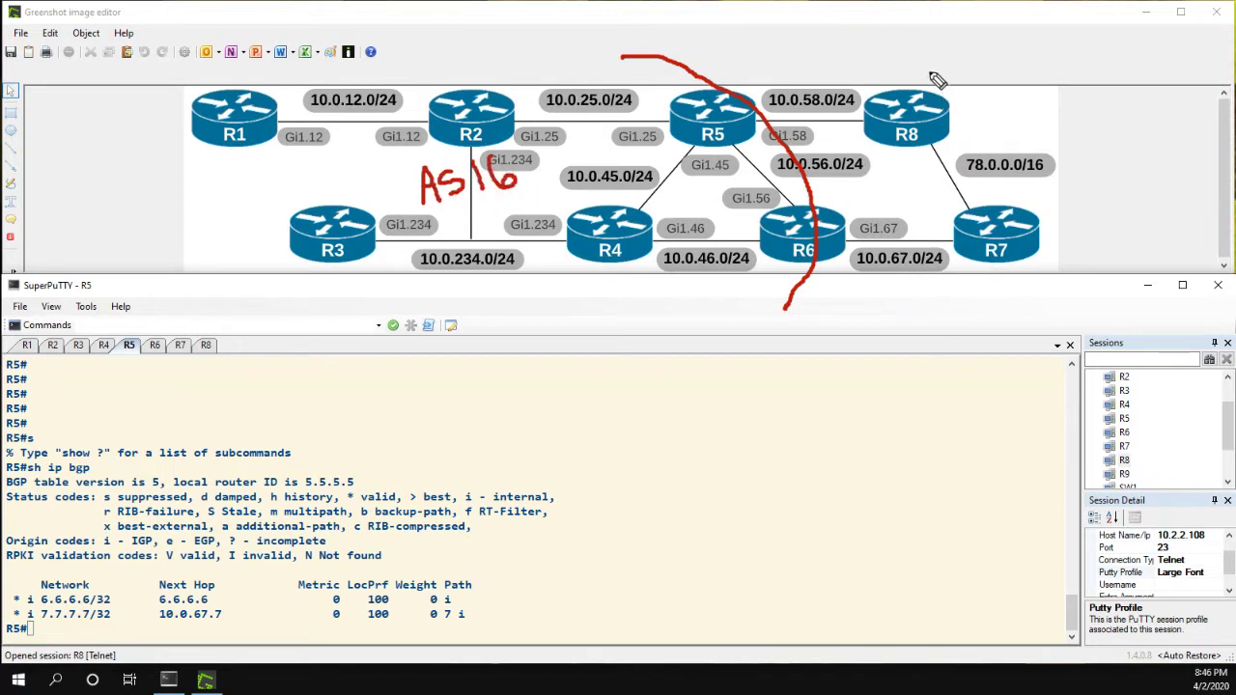
# Label R8 as 8 and R7 as 7, and mark the R7–R8, R6–R7 and R5–R6 links in red.
pyautogui.moveTo(935, 68)
pyautogui.mouseDown()
pyautogui.moveTo(916, 79)
pyautogui.moveTo(933, 106)
pyautogui.mouseUp()
pyautogui.moveTo(995, 192); pyautogui.dragTo(1040, 222)
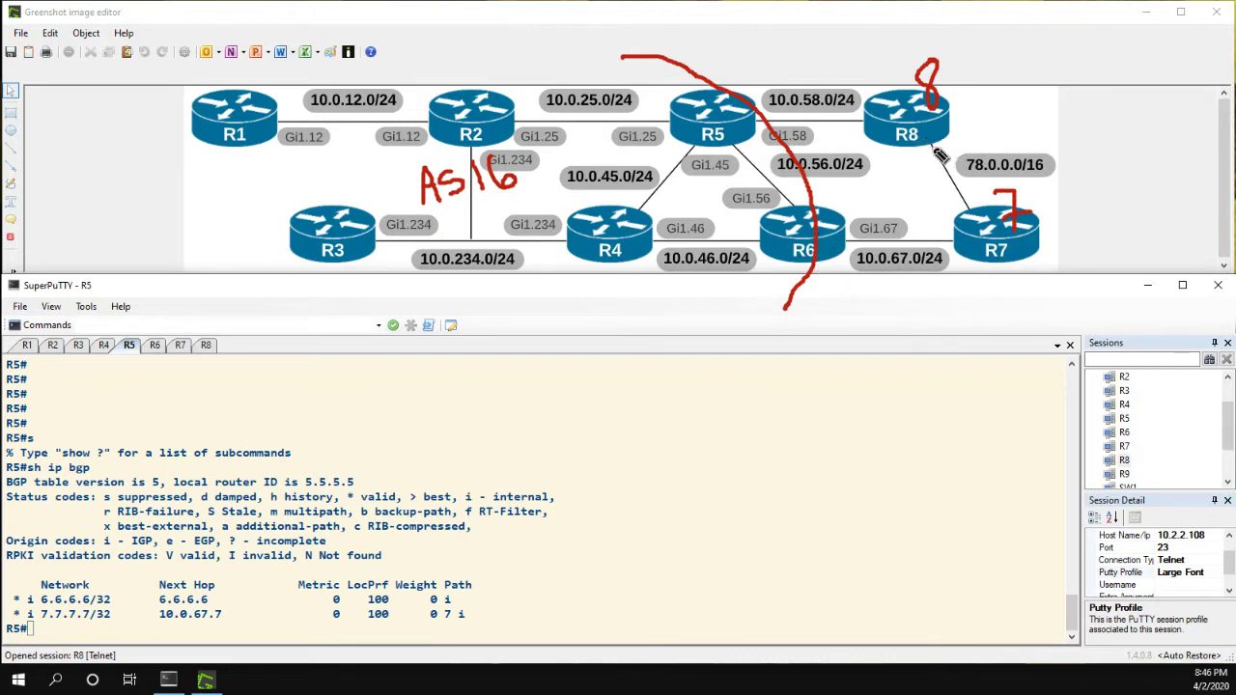
pyautogui.moveTo(934, 148)
pyautogui.mouseDown()
pyautogui.moveTo(967, 211)
pyautogui.moveTo(970, 178)
pyautogui.moveTo(979, 184)
pyautogui.mouseUp()
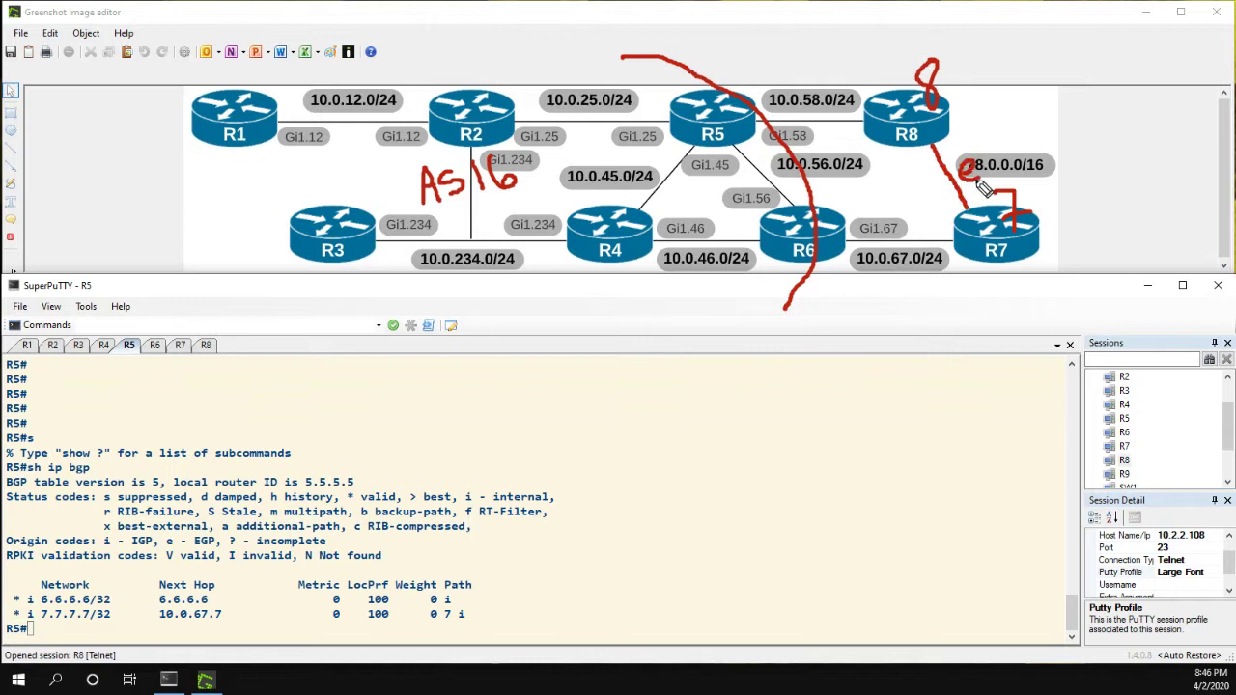
pyautogui.moveTo(848, 238)
pyautogui.mouseDown()
pyautogui.moveTo(952, 237)
pyautogui.moveTo(895, 214)
pyautogui.moveTo(902, 232)
pyautogui.mouseUp()
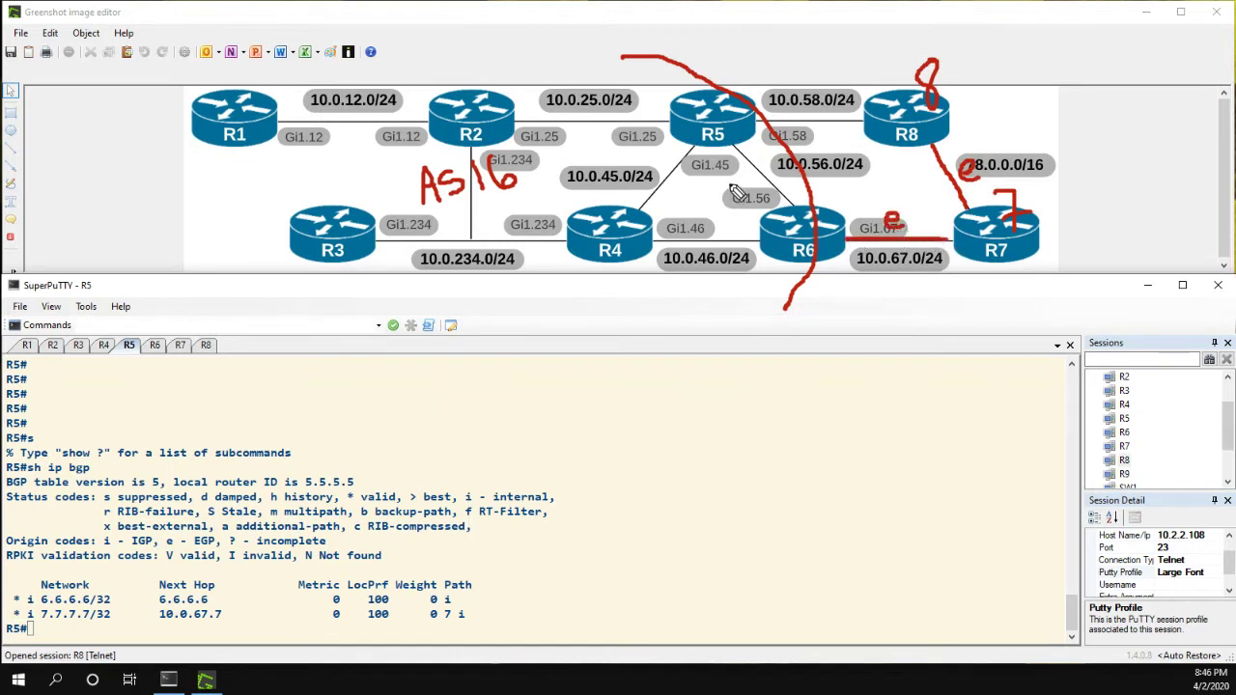
pyautogui.moveTo(738, 147); pyautogui.dragTo(797, 207)
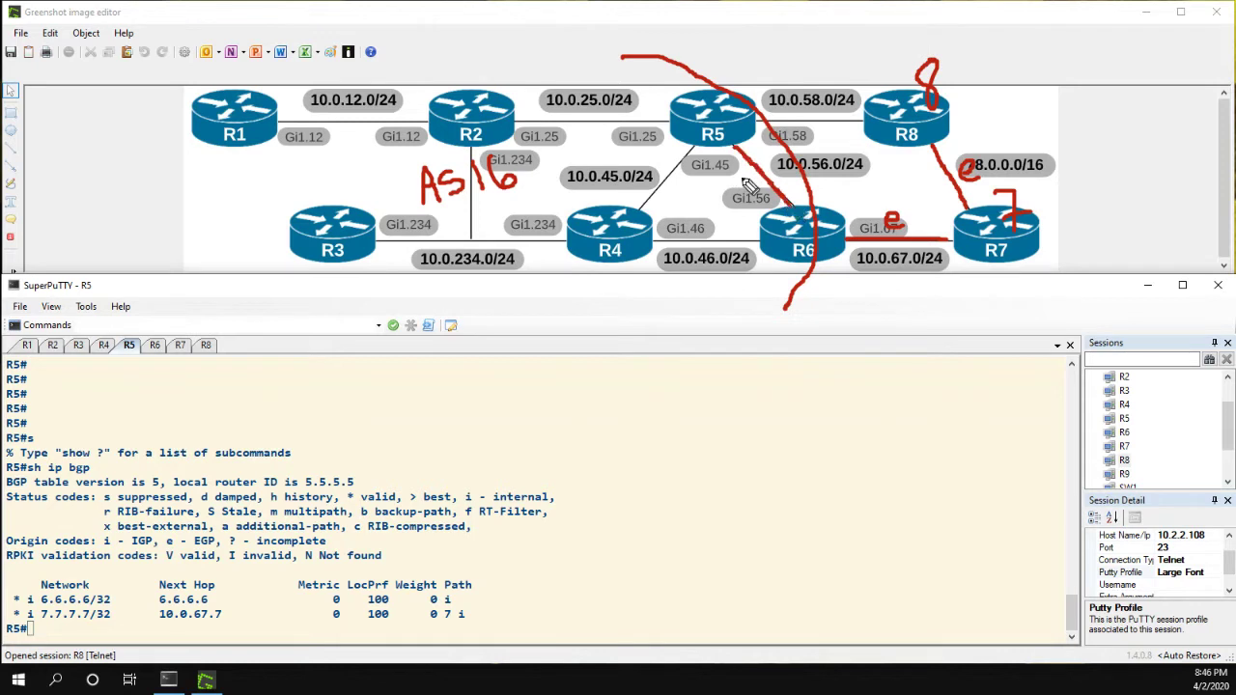
# Write an i beside Gi1.45; outline R5's Next Hop column, then undo that outline.
pyautogui.moveTo(738, 179); pyautogui.dragTo(743, 198)
pyautogui.click(735, 164)
pyautogui.moveTo(155, 579)
pyautogui.mouseDown()
pyautogui.moveTo(181, 633)
pyautogui.moveTo(230, 634)
pyautogui.moveTo(227, 585)
pyautogui.moveTo(156, 578)
pyautogui.mouseUp()
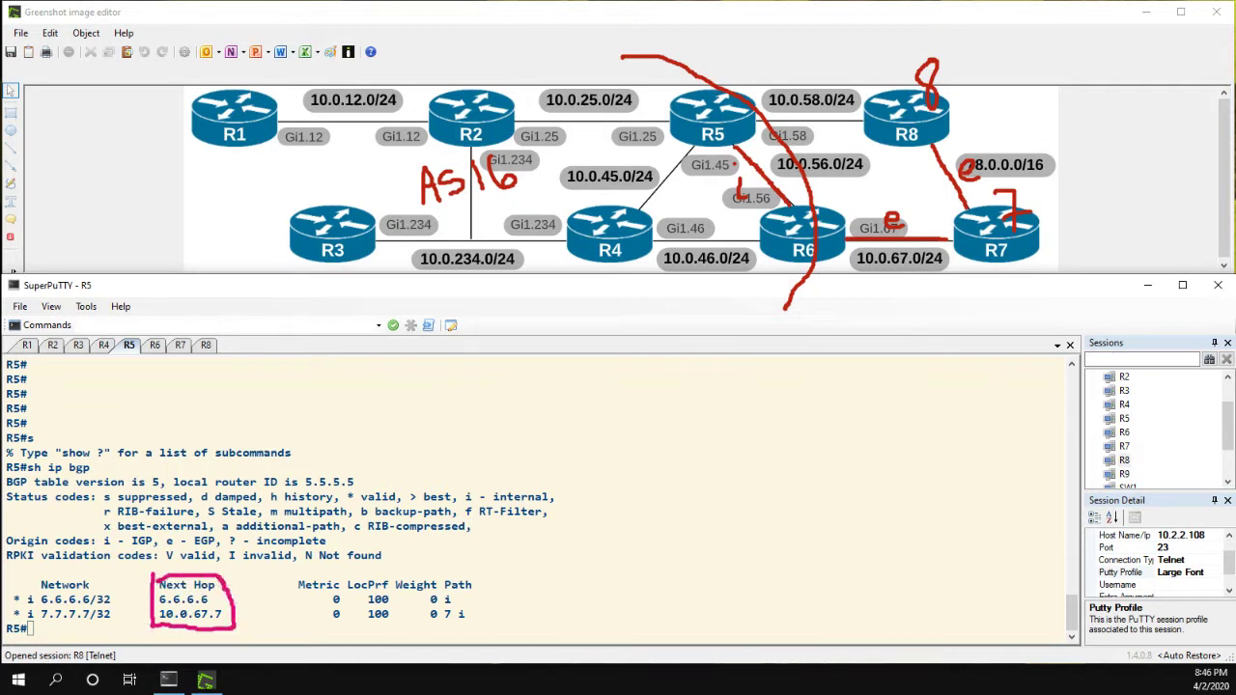
pyautogui.hotkey('ctrl', 'z')
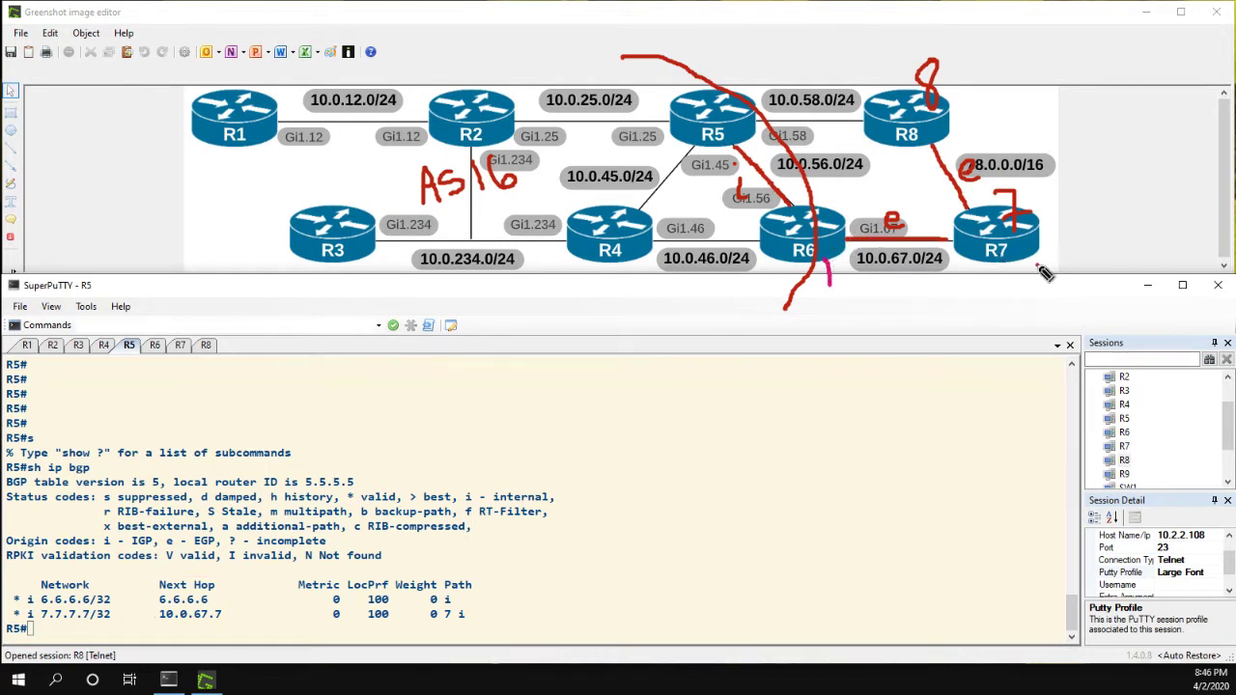
# Write magenta Lo under R6 and R7, then draw a curve R6→R7 and an arrow R7→R8.
pyautogui.moveTo(1037, 267); pyautogui.dragTo(1032, 250)
pyautogui.moveTo(828, 295); pyautogui.dragTo(845, 302)
pyautogui.moveTo(1041, 278)
pyautogui.mouseDown()
pyautogui.moveTo(1050, 293)
pyautogui.moveTo(1059, 281)
pyautogui.mouseUp()
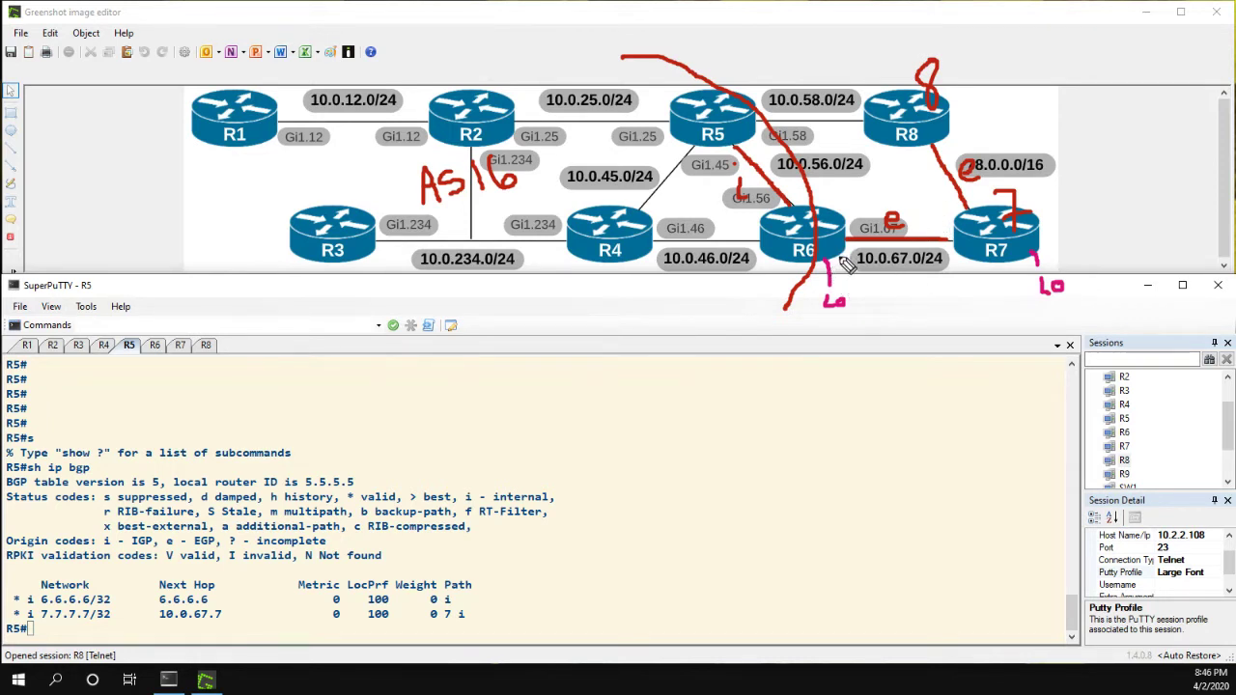
pyautogui.moveTo(839, 256)
pyautogui.mouseDown()
pyautogui.moveTo(938, 280)
pyautogui.moveTo(987, 251)
pyautogui.mouseUp()
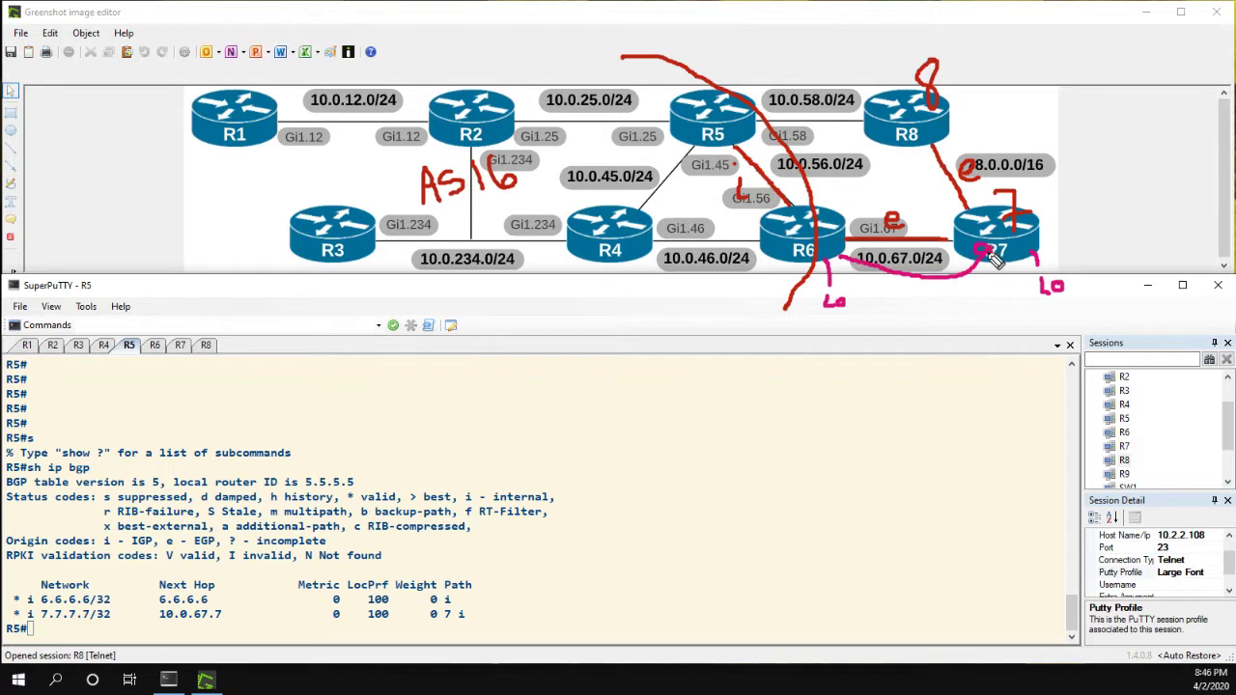
pyautogui.moveTo(939, 213)
pyautogui.mouseDown()
pyautogui.moveTo(914, 149)
pyautogui.moveTo(937, 174)
pyautogui.mouseUp()
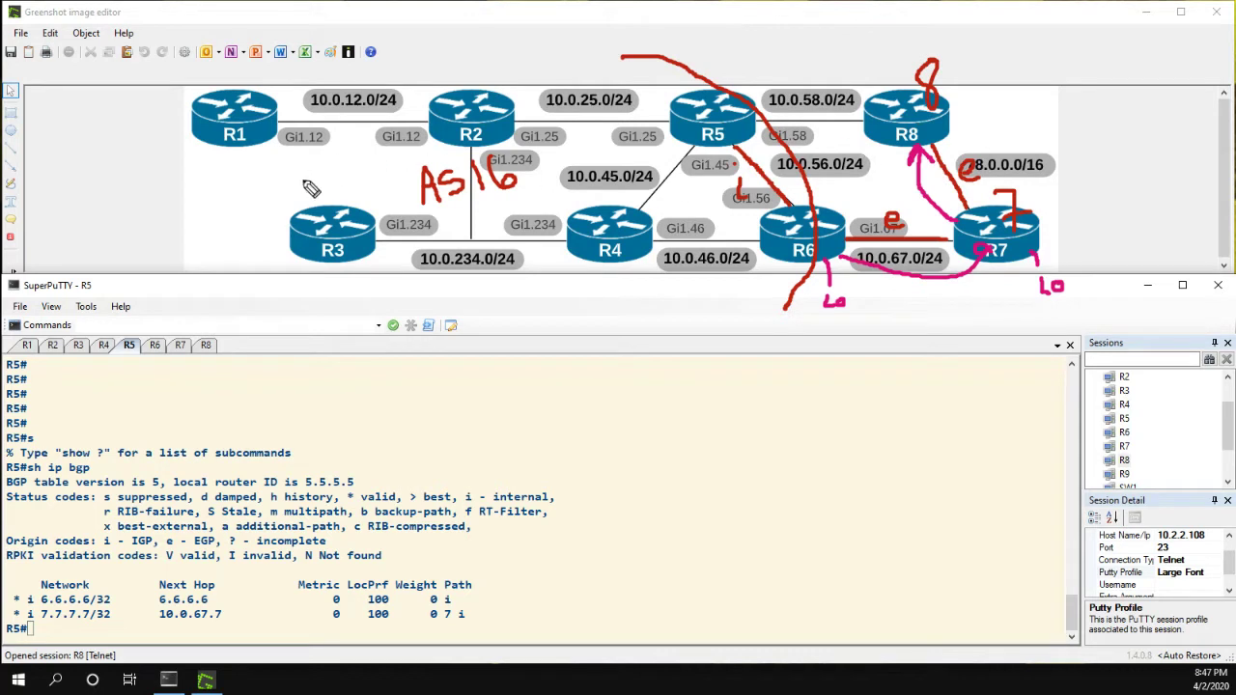
# Highlight next hop 10.0.67.6 in R7's BGP table.
pyautogui.click(181, 346)
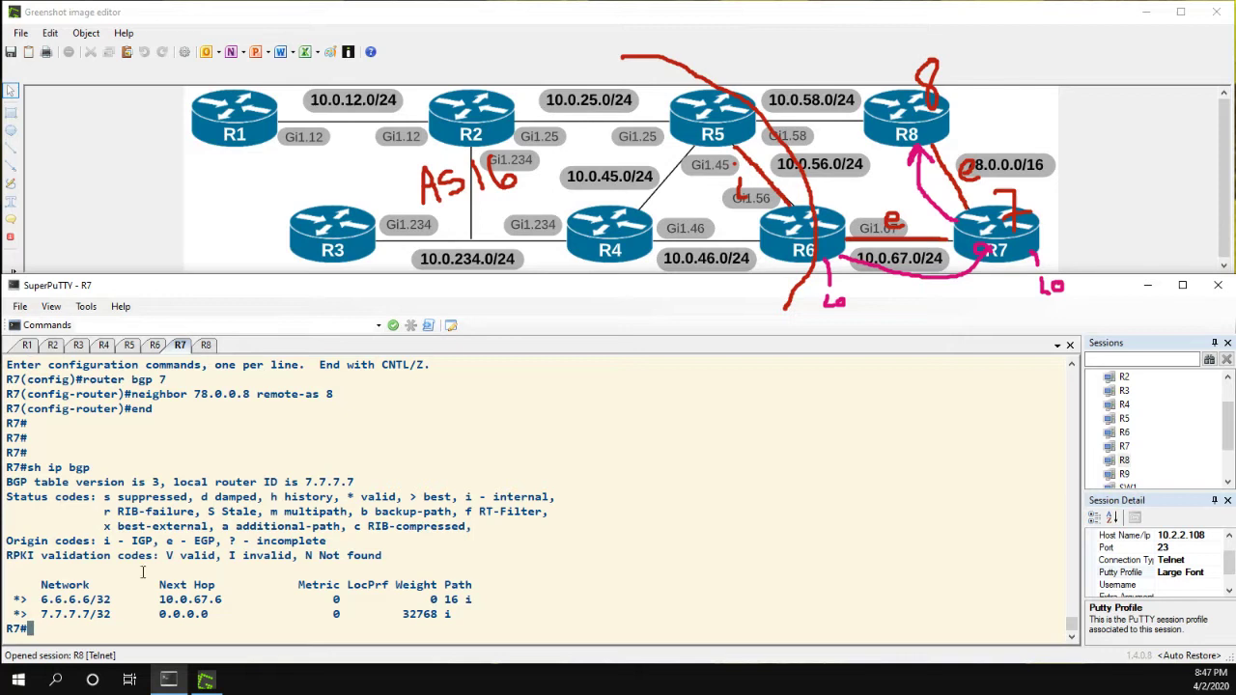
pyautogui.moveTo(43, 600); pyautogui.dragTo(209, 600)
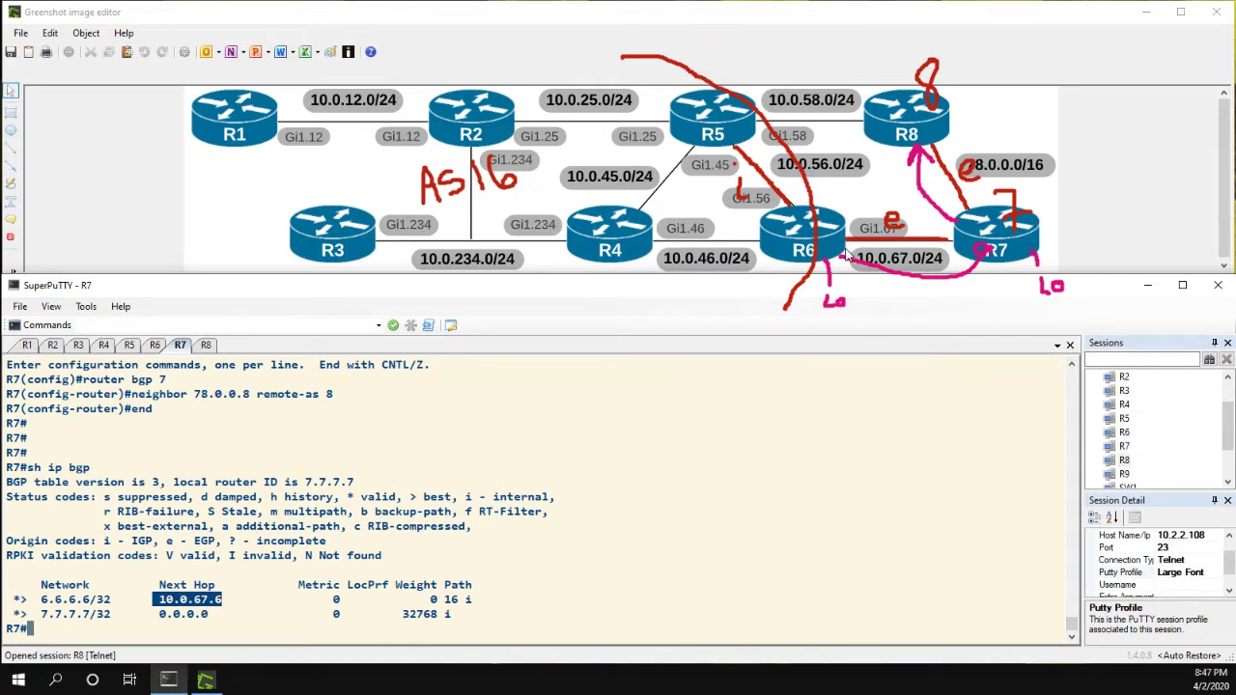
pyautogui.click(233, 604)
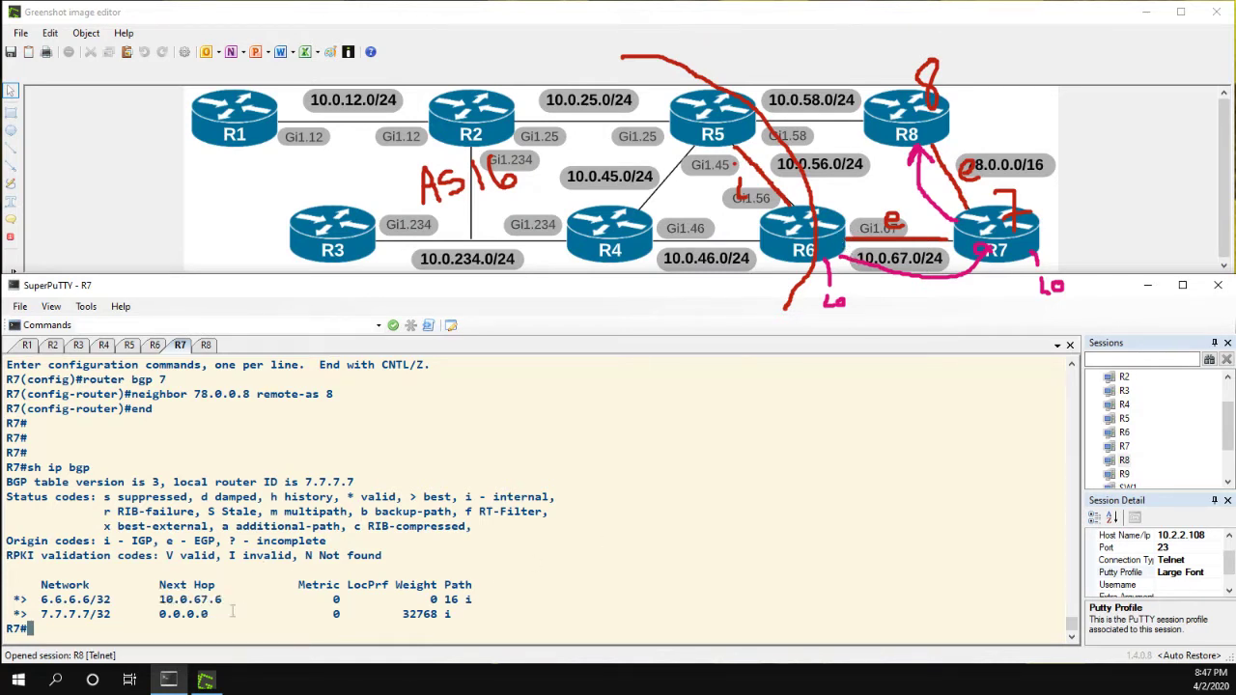
# Highlight next hop 78.0.0.7 for 6.6.6.6/32 in R8's BGP table.
pyautogui.click(206, 346)
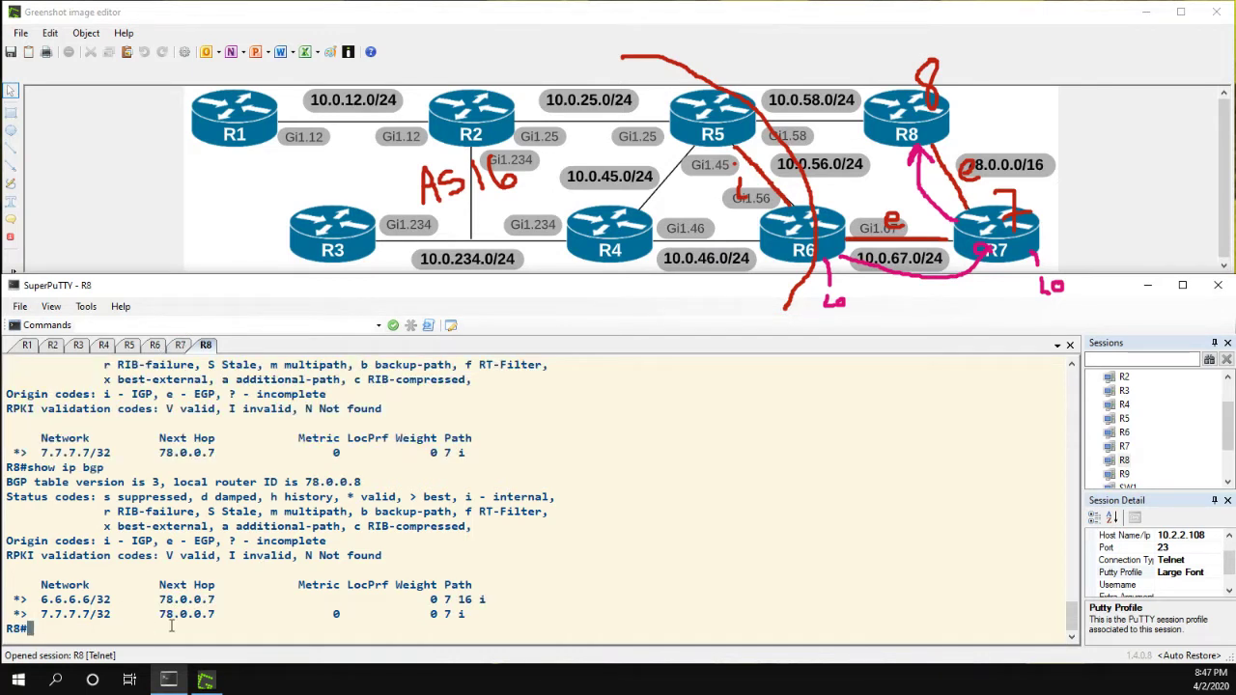
pyautogui.moveTo(43, 600); pyautogui.dragTo(214, 600)
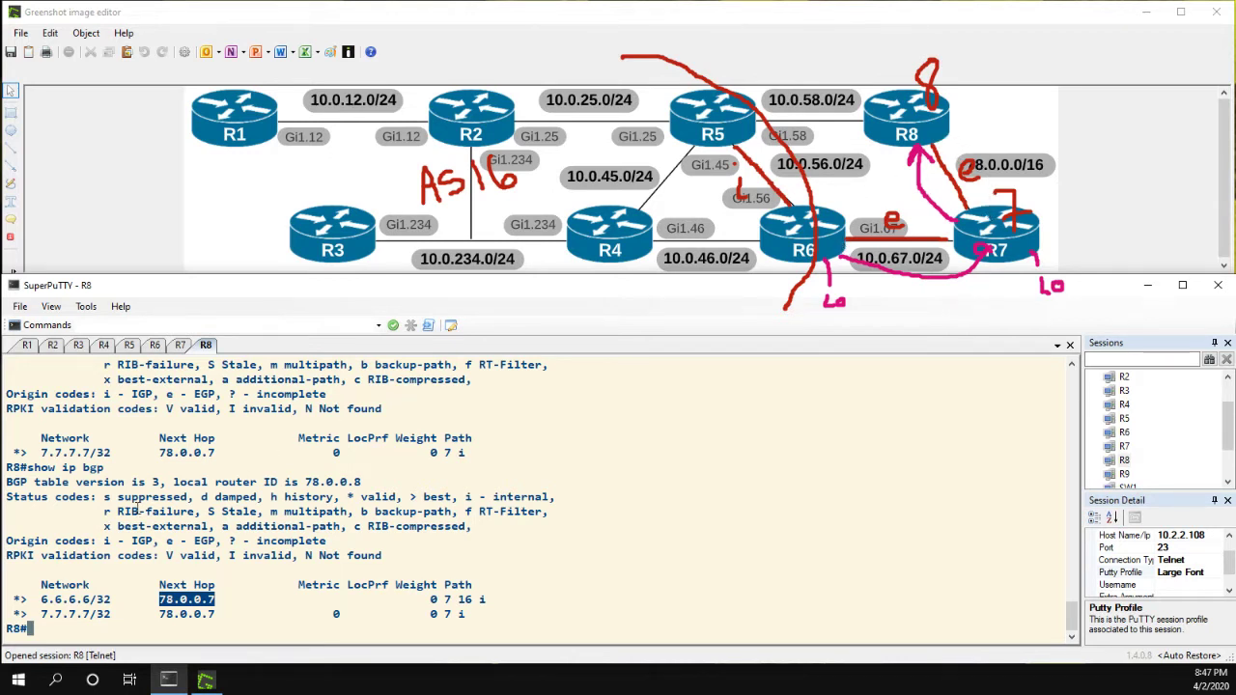
pyautogui.click(66, 635)
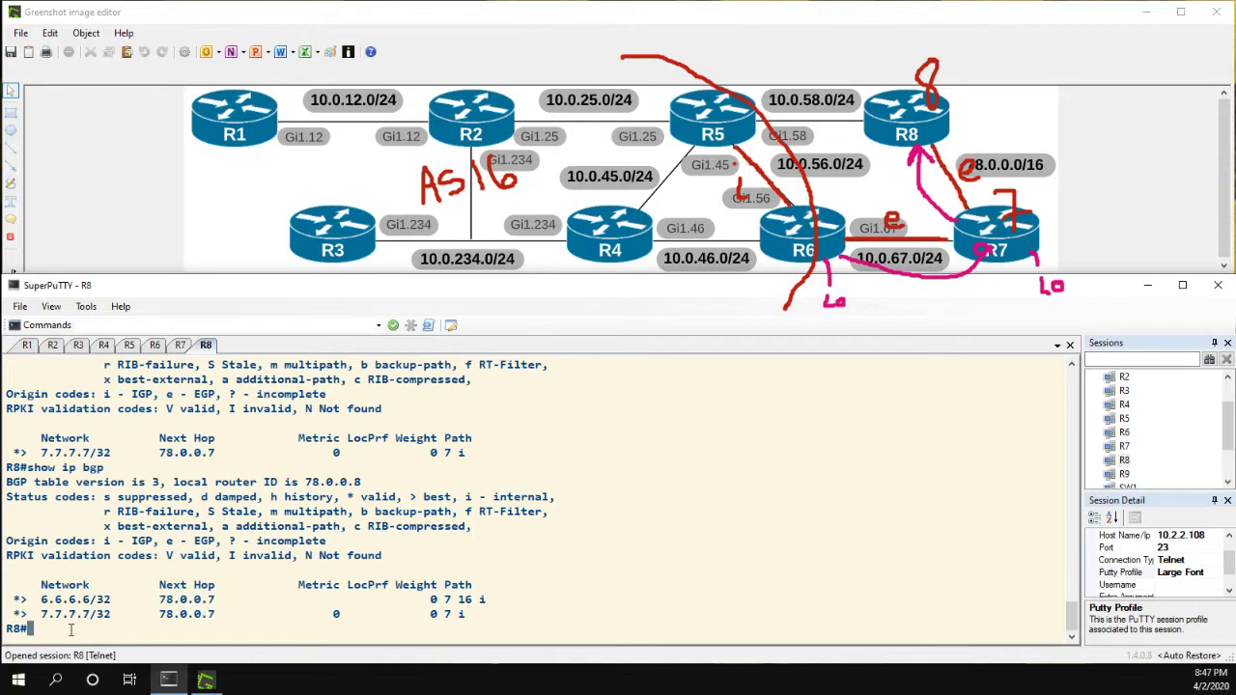
# Show R6's BGP table and undo the magenta marks and the red dividing curve.
pyautogui.click(153, 346)
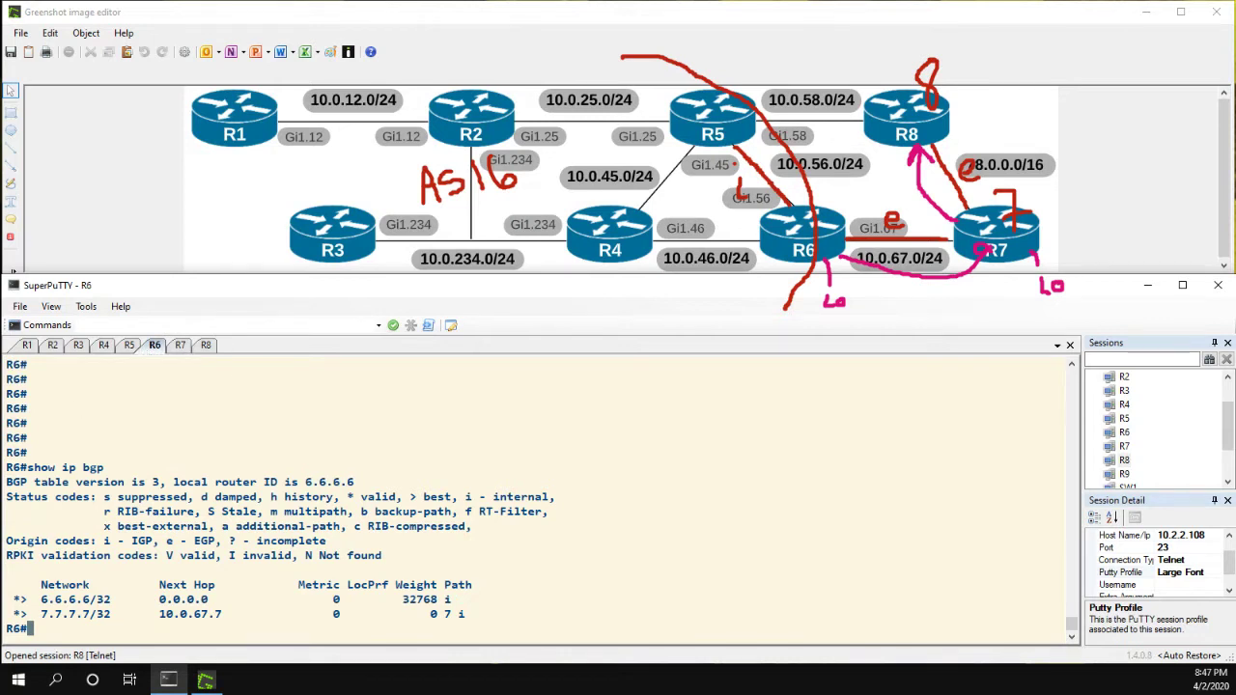
pyautogui.hotkey('ctrl', 'z')
pyautogui.hotkey('ctrl', 'z')
pyautogui.hotkey('ctrl', 'z')
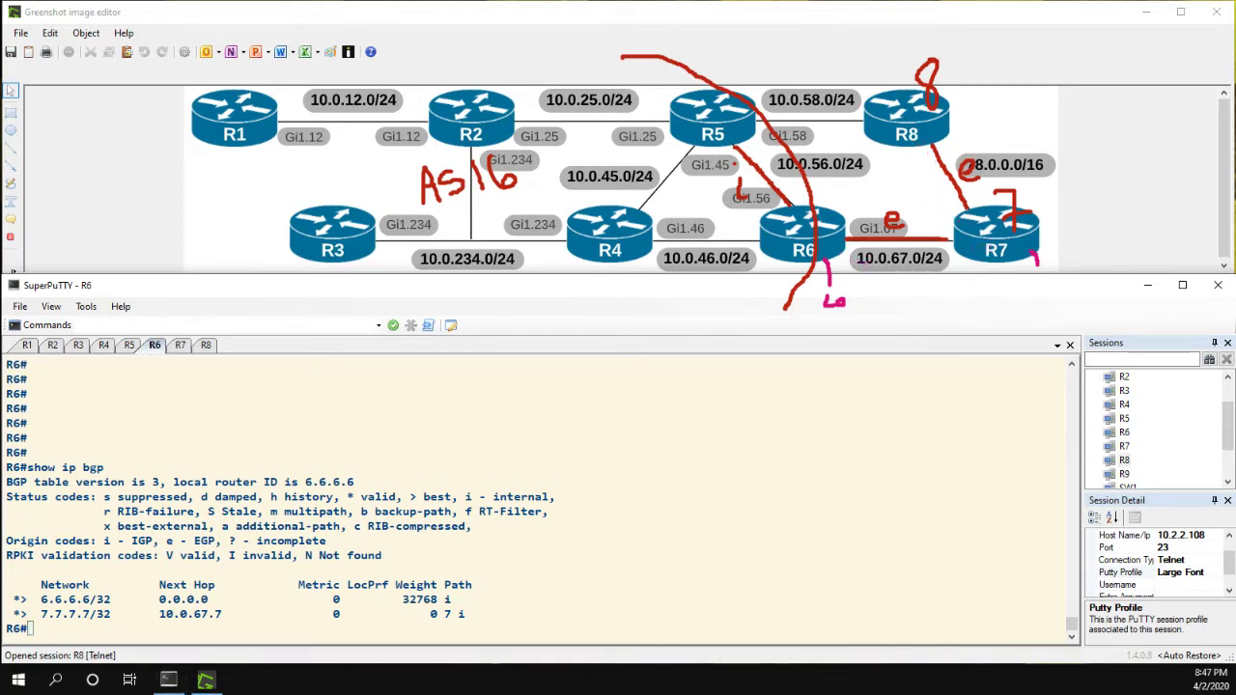
pyautogui.hotkey('ctrl', 'z')
pyautogui.hotkey('ctrl', 'z')
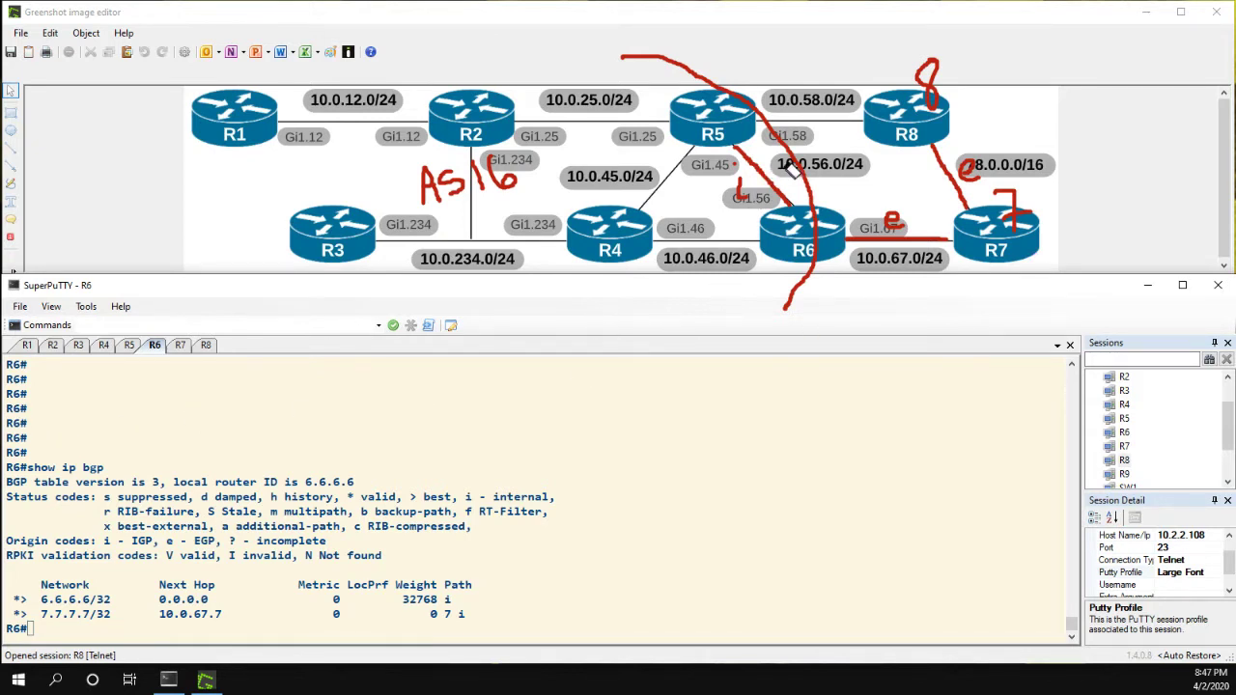
pyautogui.hotkey('ctrl', 'z')
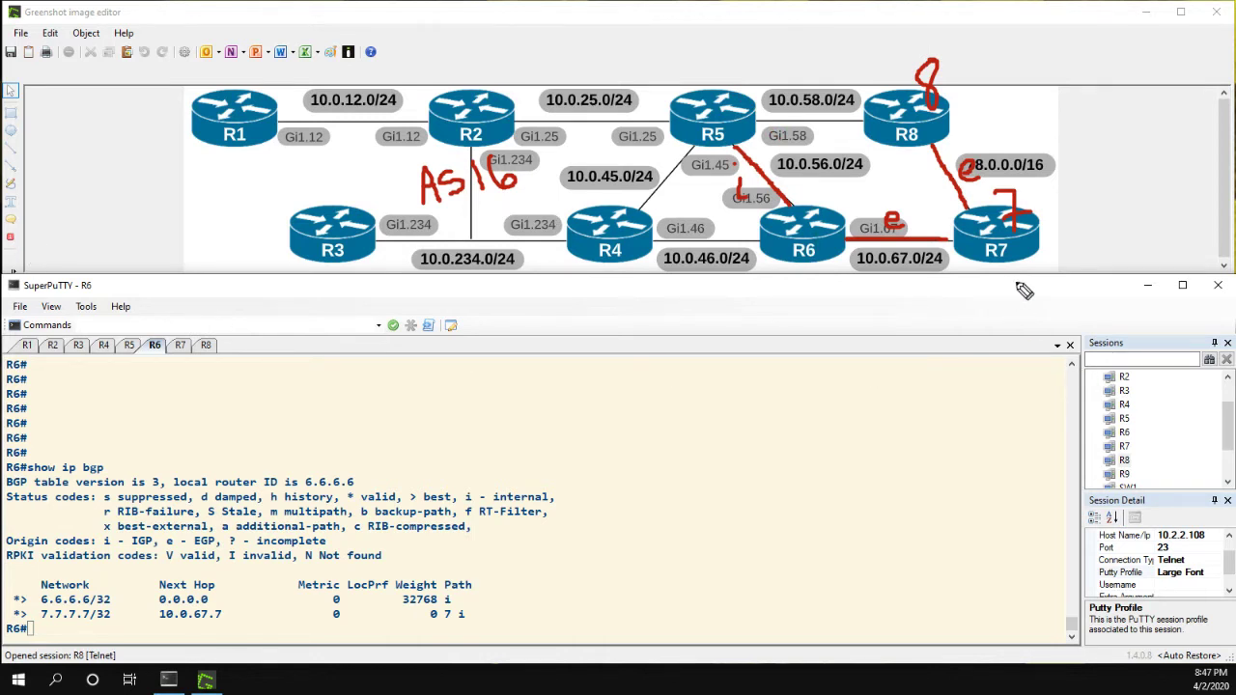
# Mark R7's loopback Lo, draw an arrow to R6, and highlight next hop 10.0.67.7 in R6's table.
pyautogui.moveTo(1020, 256)
pyautogui.mouseDown()
pyautogui.moveTo(1064, 287)
pyautogui.moveTo(1068, 278)
pyautogui.mouseUp()
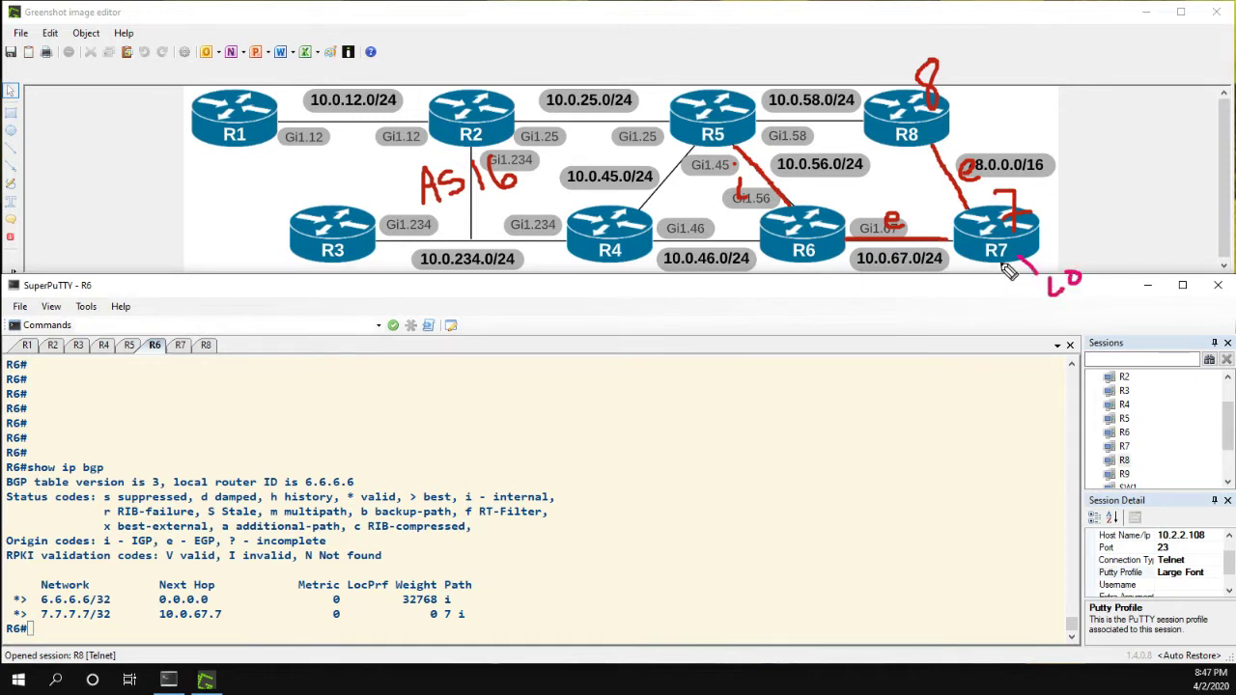
pyautogui.moveTo(989, 265)
pyautogui.mouseDown()
pyautogui.moveTo(929, 287)
pyautogui.moveTo(860, 284)
pyautogui.moveTo(823, 258)
pyautogui.moveTo(842, 258)
pyautogui.mouseUp()
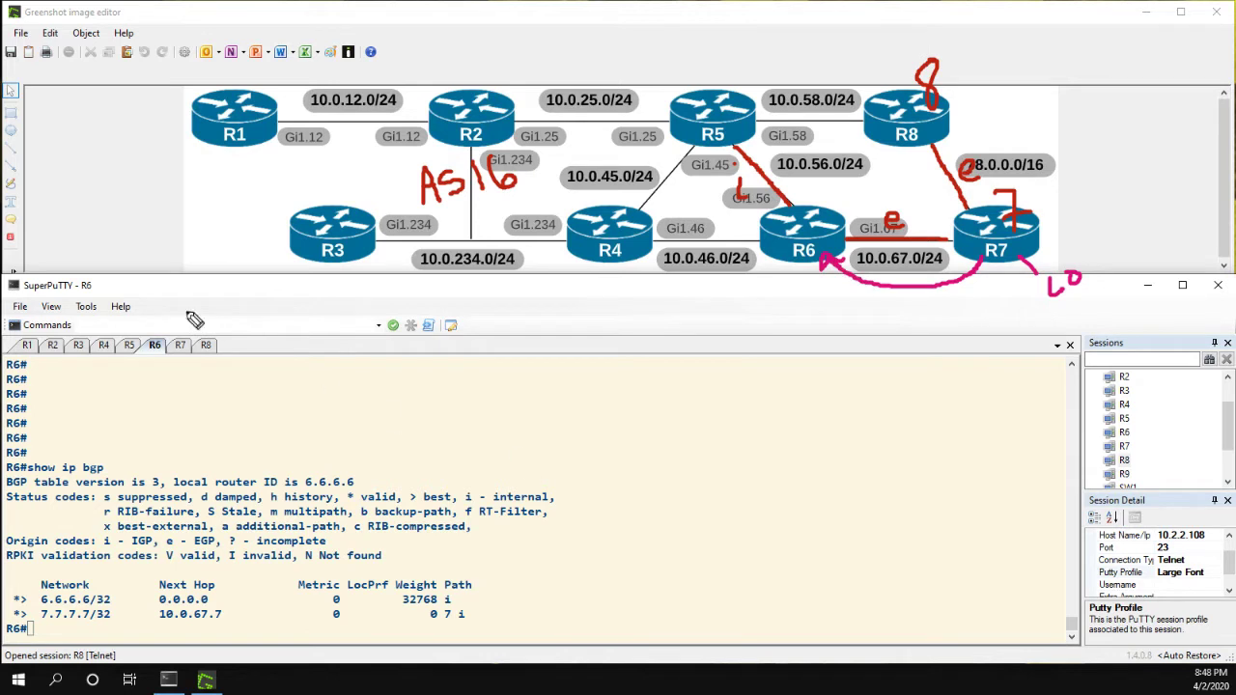
pyautogui.click(109, 630)
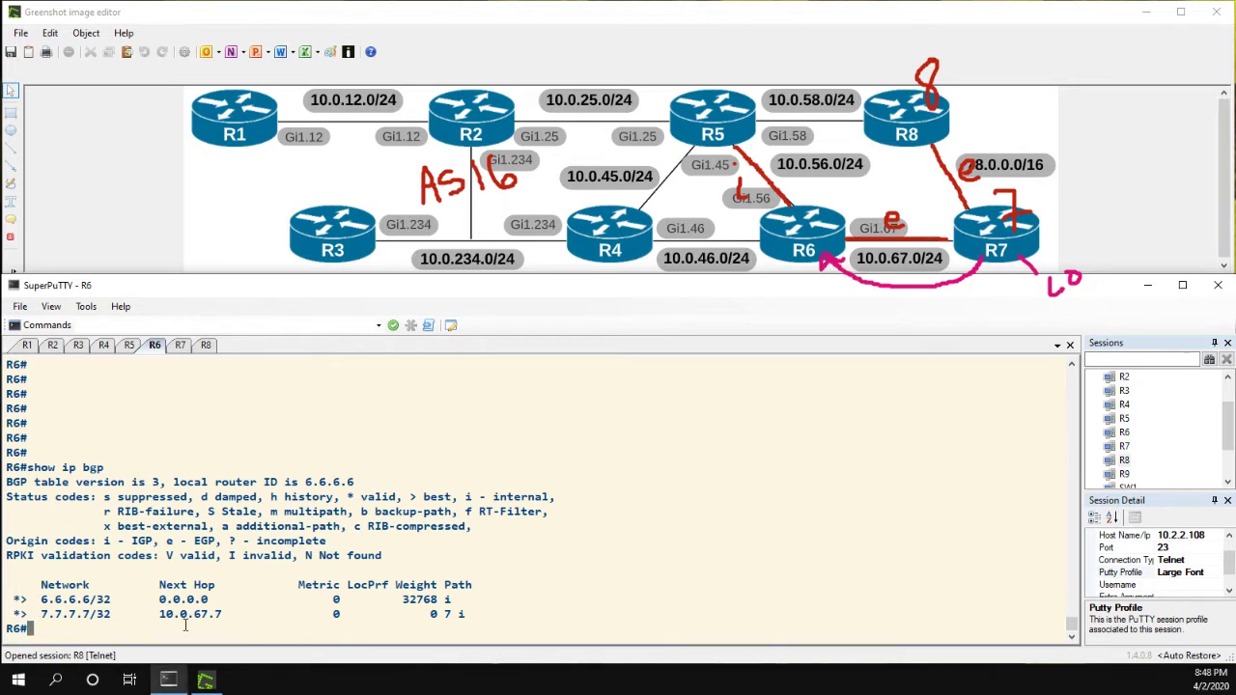
pyautogui.moveTo(157, 614); pyautogui.dragTo(225, 616)
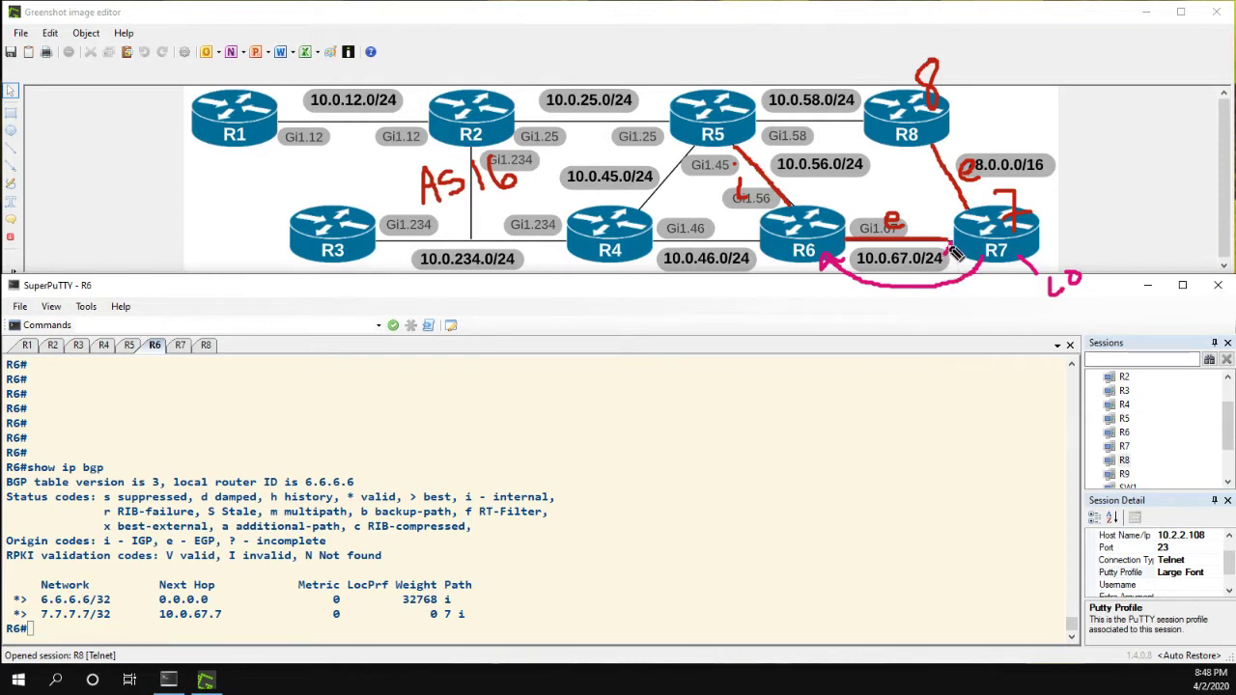
# Add an arrowhead at R7, draw an arrow from R6 up to R5, and show R5's session.
pyautogui.moveTo(950, 249); pyautogui.dragTo(961, 280)
pyautogui.moveTo(819, 234)
pyautogui.mouseDown()
pyautogui.moveTo(809, 167)
pyautogui.moveTo(760, 145)
pyautogui.moveTo(752, 127)
pyautogui.moveTo(763, 147)
pyautogui.mouseUp()
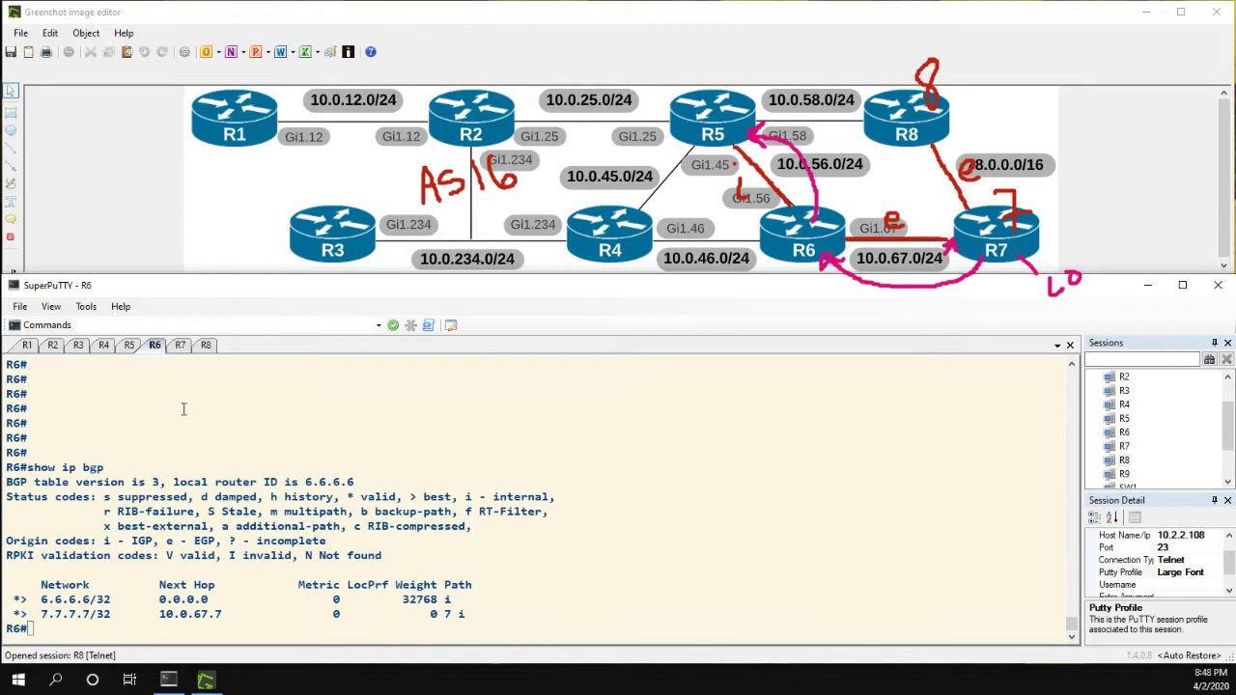
pyautogui.click(129, 345)
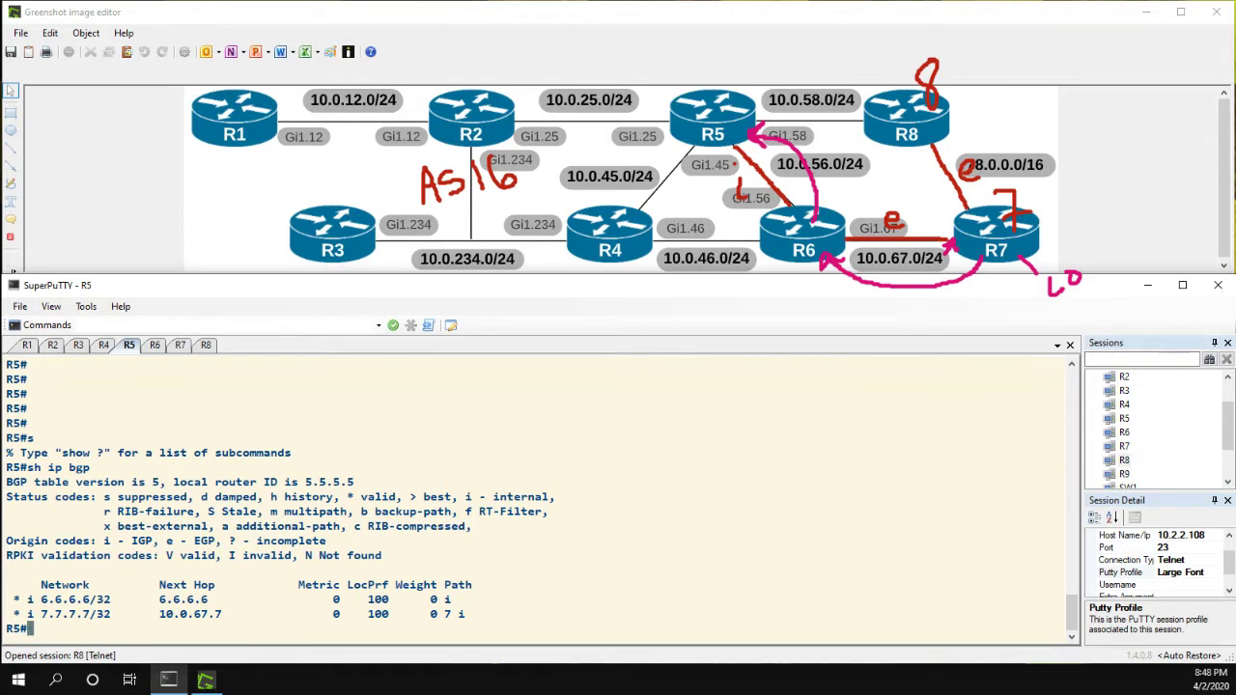
# Rerun sh ip bgp on R5 several times and scroll through the output.
pyautogui.press('Return')
pyautogui.press('Return')
pyautogui.press('Return')
pyautogui.press('Return')
pyautogui.press('Return')
pyautogui.press('Return')
pyautogui.press('Return')
pyautogui.press('Return')
pyautogui.press('Return')
pyautogui.press('Return')
pyautogui.press('Return')
pyautogui.press('Return')
pyautogui.press('Return')
pyautogui.press('Return')
pyautogui.press('Return')
pyautogui.press('Return')
pyautogui.press('Return')
pyautogui.press('Return')
pyautogui.press('Up')
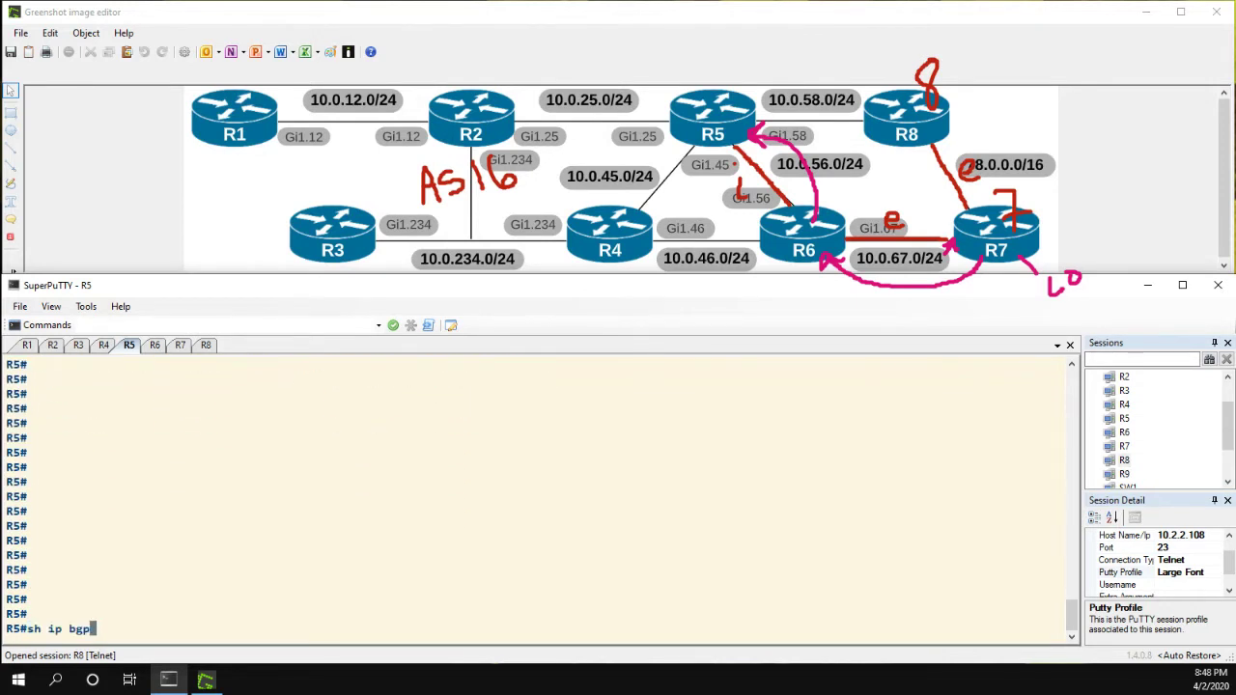
pyautogui.press('Return')
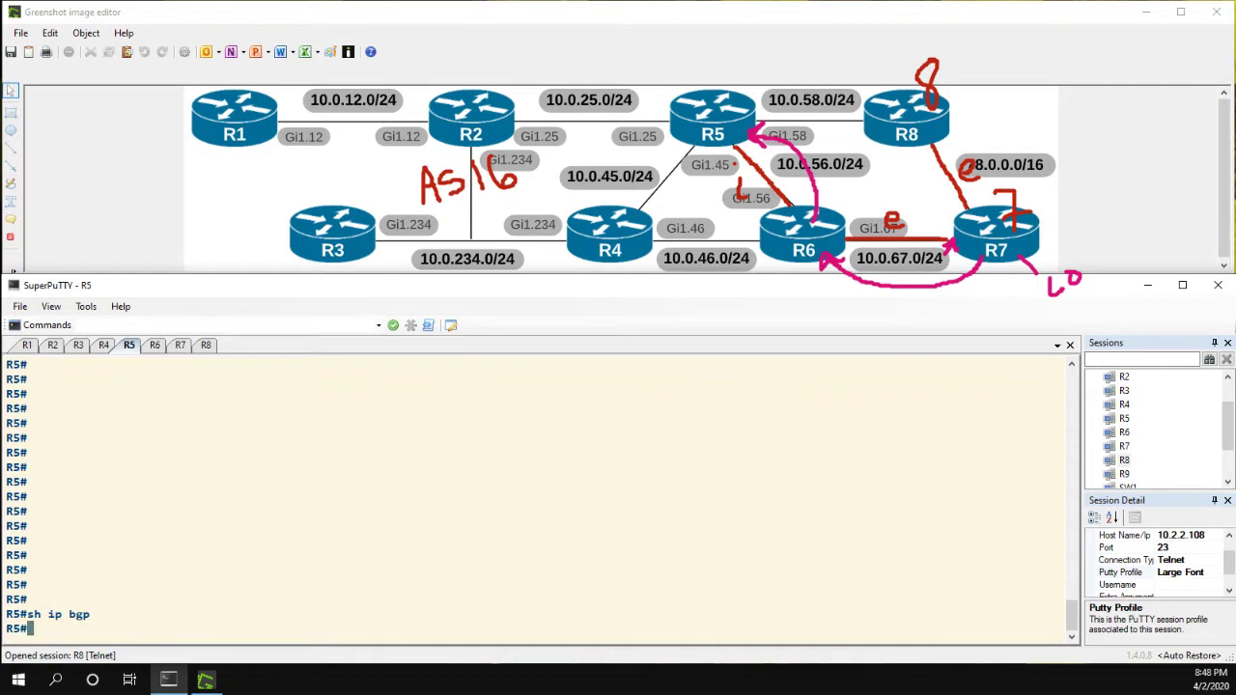
pyautogui.press('Up')
pyautogui.press('Return')
pyautogui.press('Up')
pyautogui.press('Return')
pyautogui.press('Return')
pyautogui.press('Return')
pyautogui.press('Return')
pyautogui.press('Return')
pyautogui.press('Return')
pyautogui.press('Return')
pyautogui.press('Return')
pyautogui.press('Return')
pyautogui.press('Return')
pyautogui.press('Return')
pyautogui.press('Return')
pyautogui.press('Return')
pyautogui.press('Return')
pyautogui.press('Return')
pyautogui.press('Return')
pyautogui.press('Return')
pyautogui.press('Return')
pyautogui.press('Return')
pyautogui.scroll(5, 116, 605)
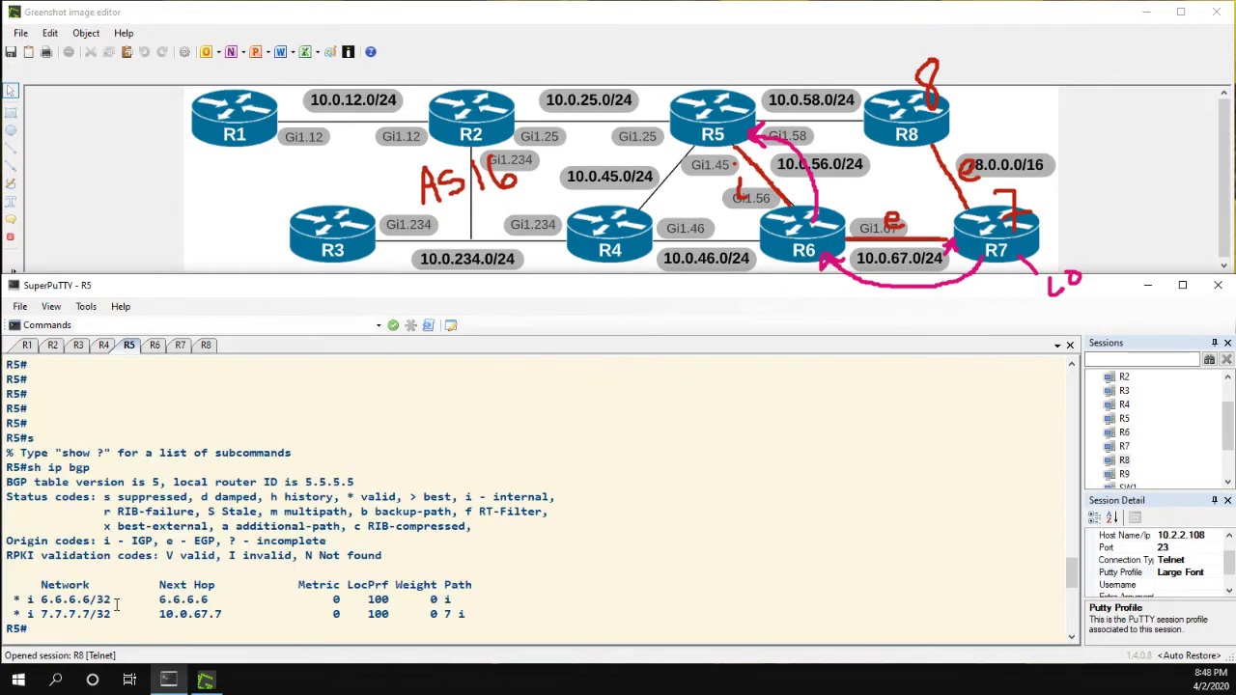
pyautogui.scroll(-3, 117, 605)
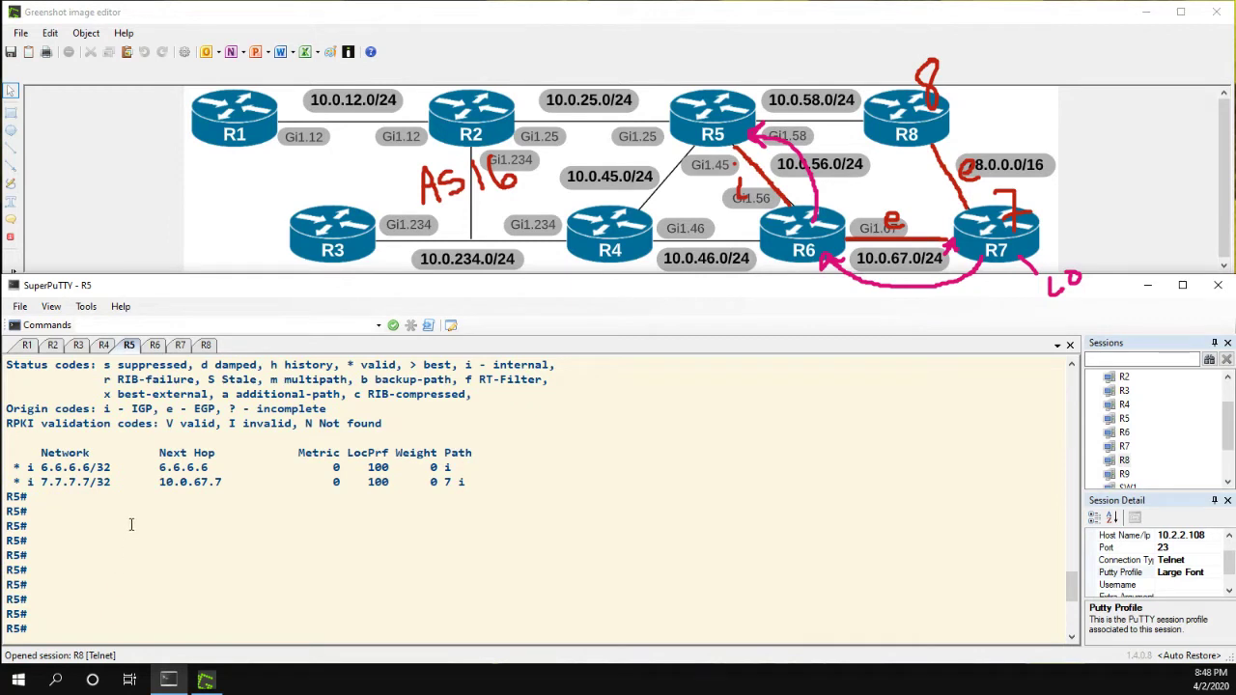
pyautogui.scroll(-3, 120, 521)
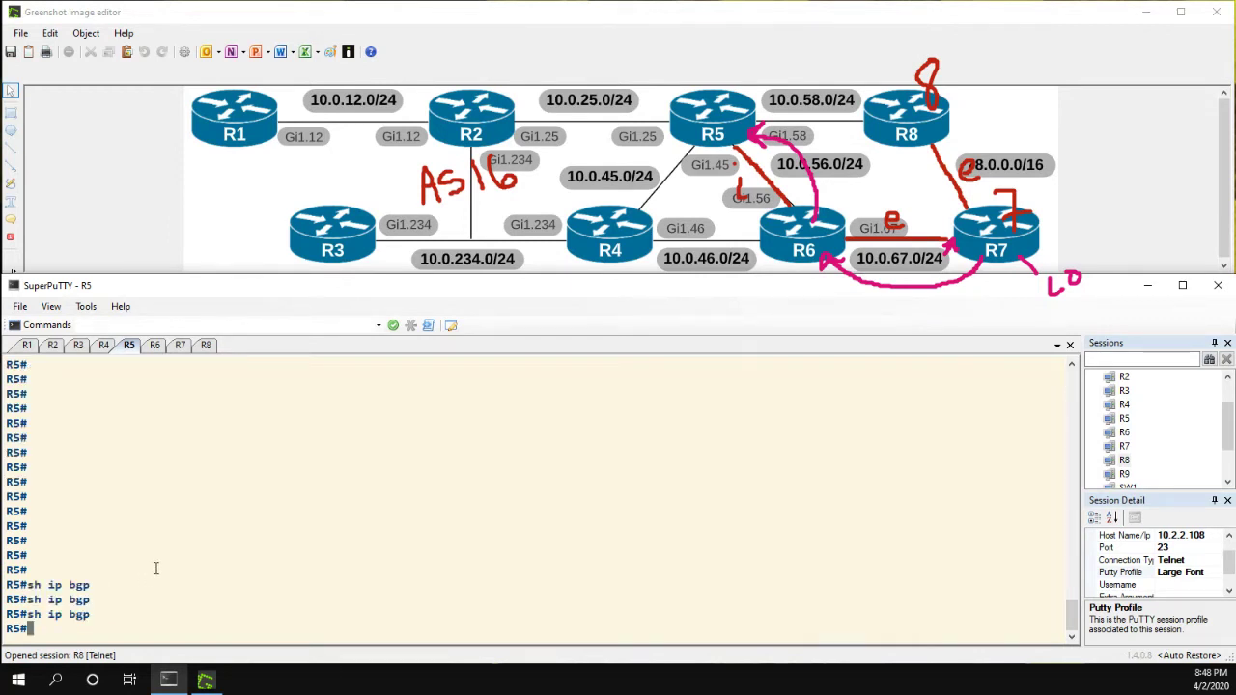
# Show R5's router bgp config, noting neighbor 6.6.6.6, and check sh ip route 6.6.6.6.
pyautogui.press('Return')
pyautogui.write('sh run | s router bg')
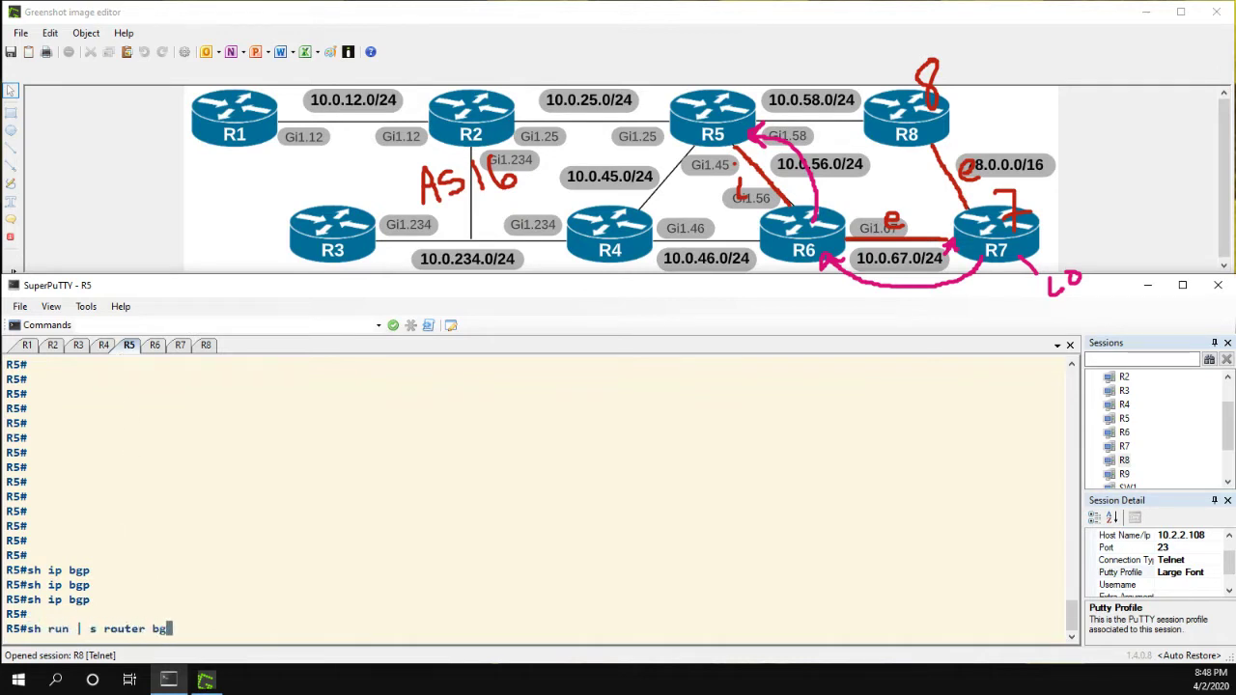
pyautogui.write('p')
pyautogui.press('Return')
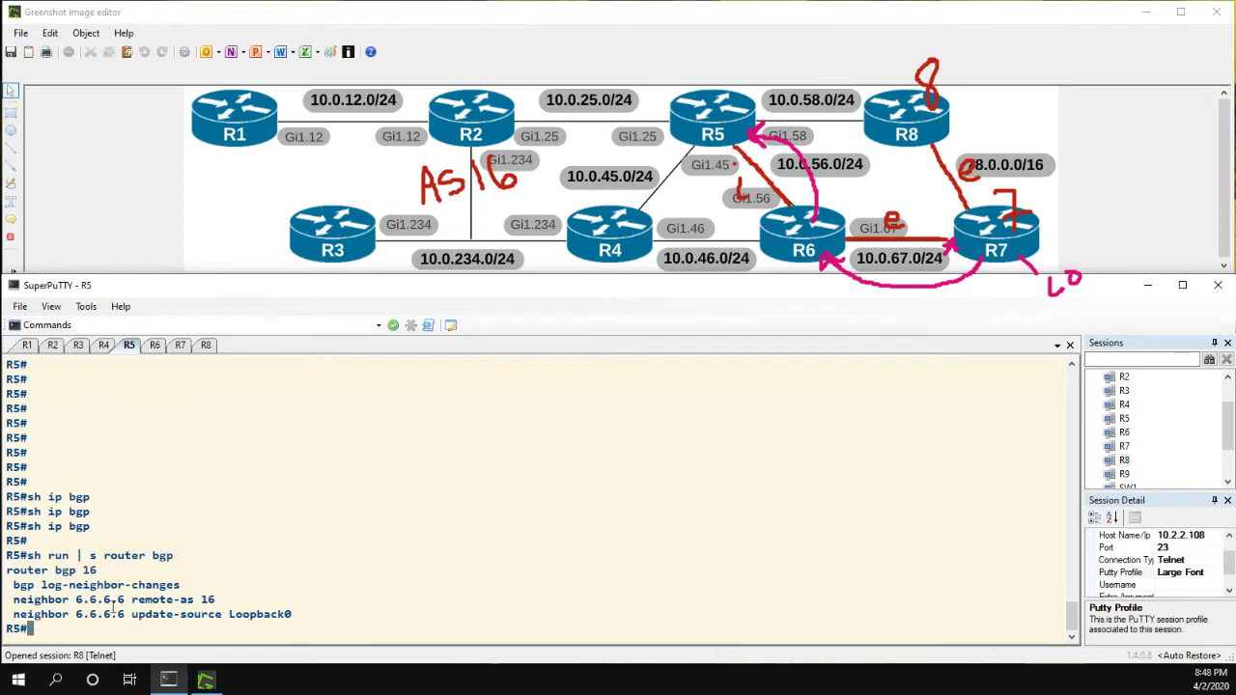
pyautogui.moveTo(81, 599); pyautogui.dragTo(124, 600)
pyautogui.click(69, 628)
pyautogui.write('sh ip route 6.6.6.6')
pyautogui.press('Return')
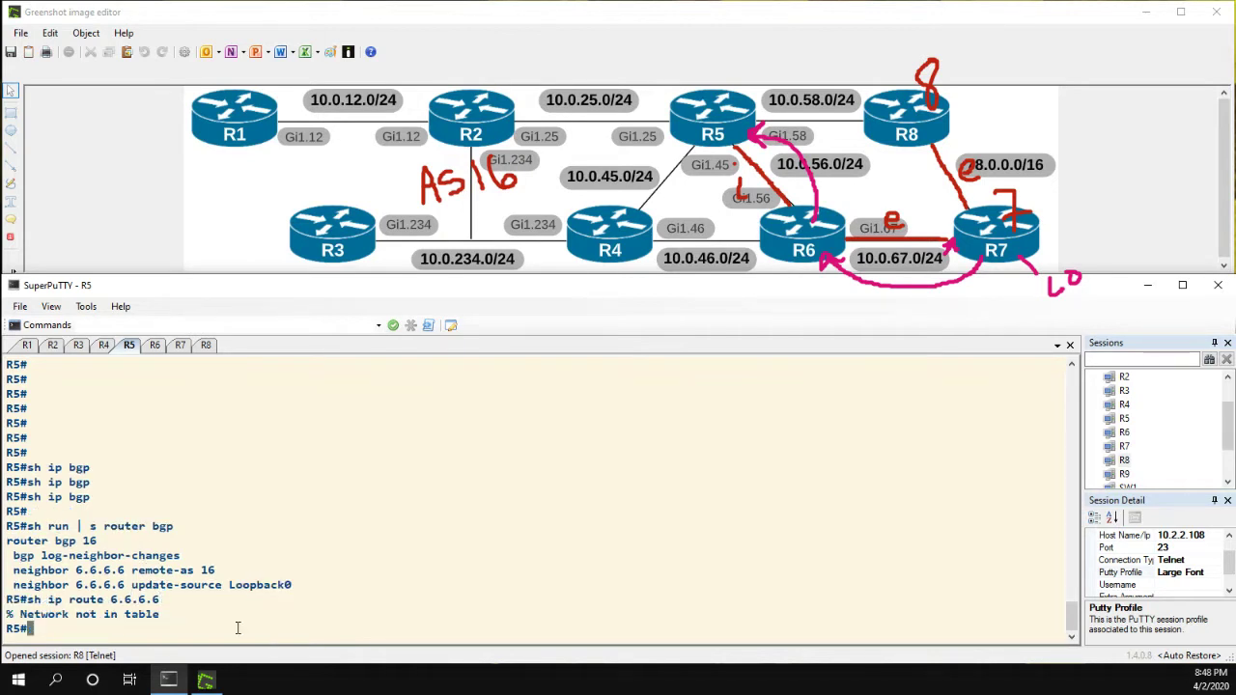
# Enter configuration mode on R6 with conf t.
pyautogui.click(154, 345)
pyautogui.write('conf t')
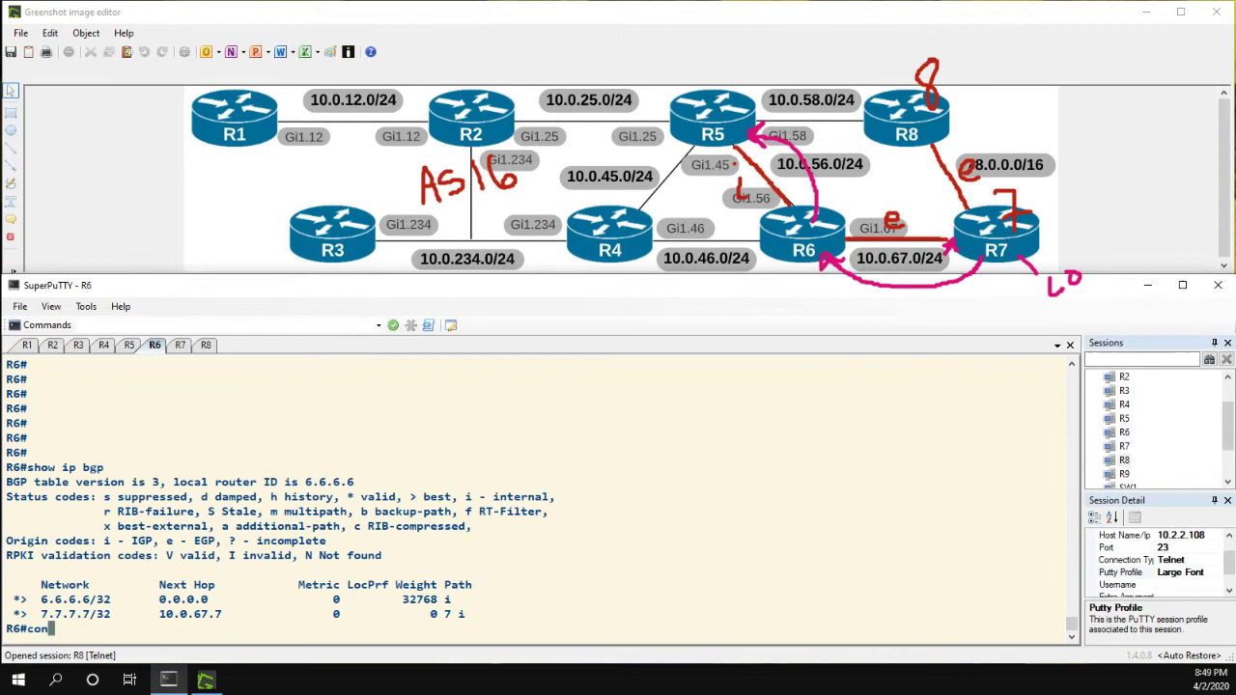
pyautogui.press('Return')
# Put R6's Loopback0 into OSPF 1 area 0 and exit configuration mode.
pyautogui.write('int lo0')
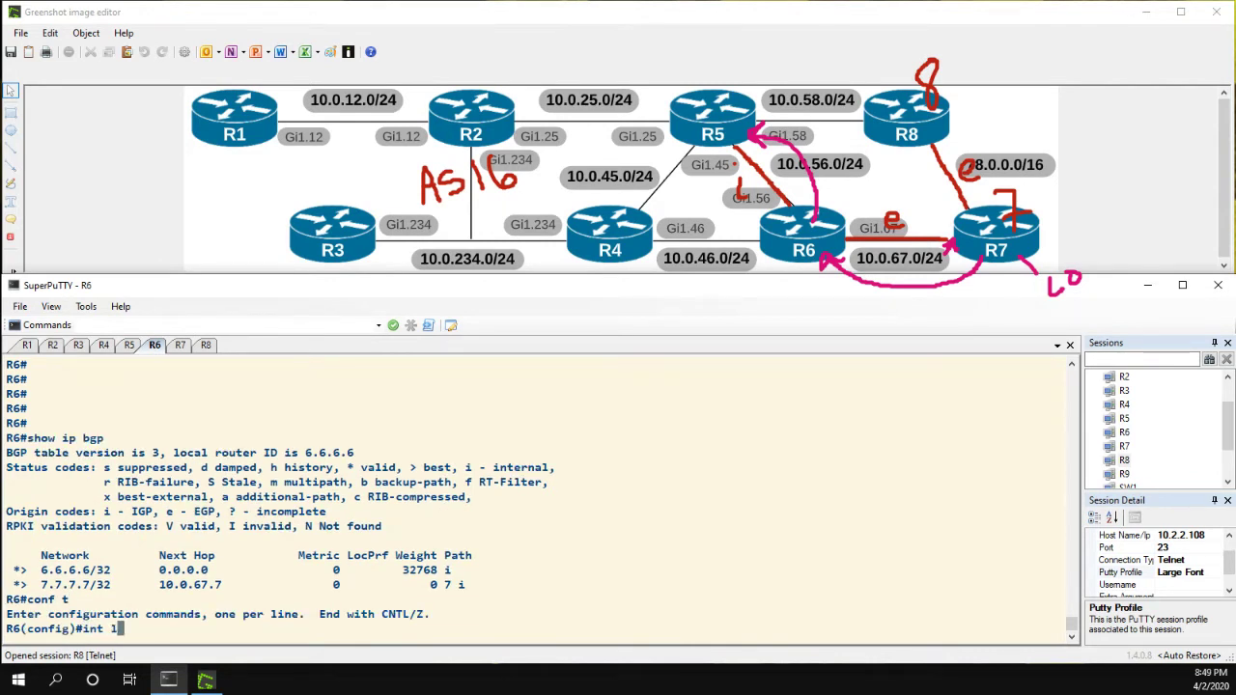
pyautogui.press('Return')
pyautogui.write('ip os')
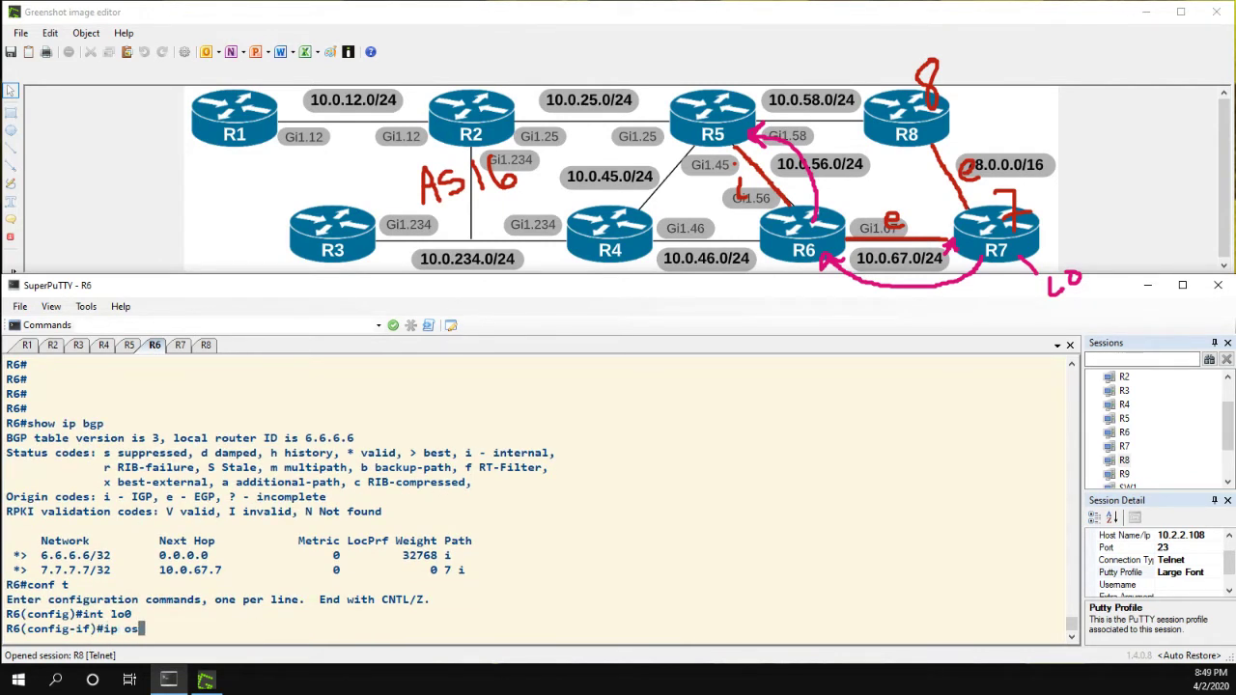
pyautogui.write('pf 1 area 0')
pyautogui.press('Return')
pyautogui.write('end')
pyautogui.press('Return')
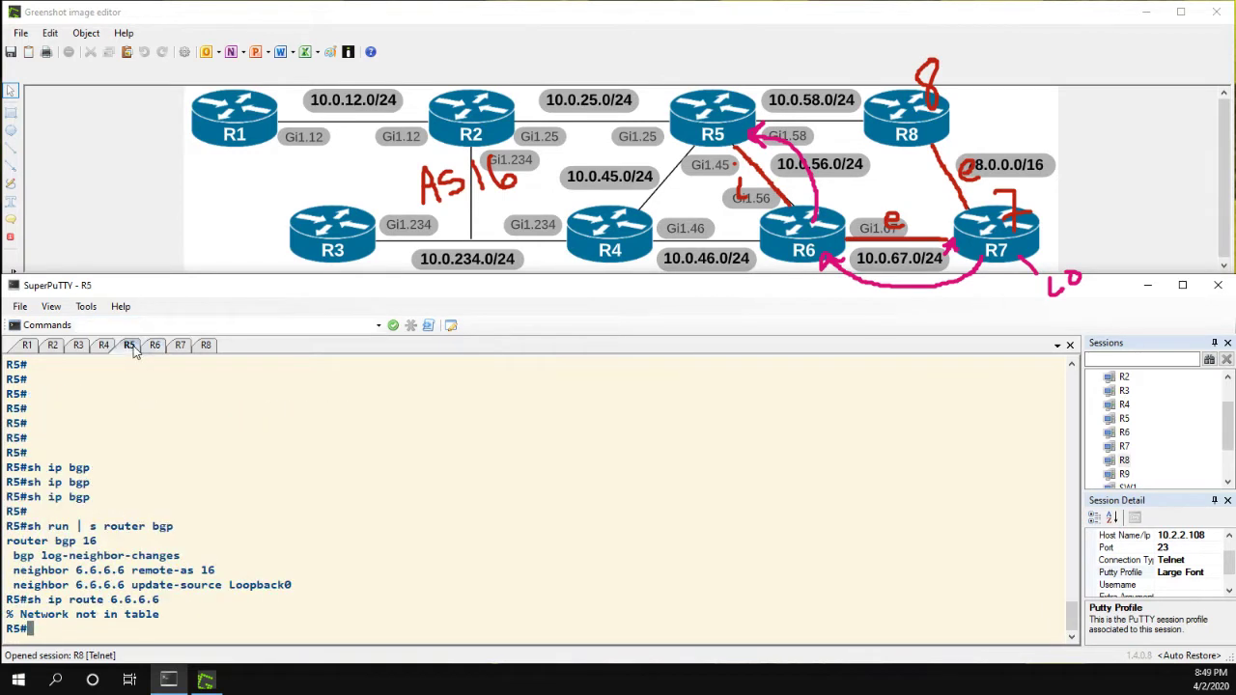
# On R5, recheck the route to 6.6.6.6, now via OSPF, and display sh ip bgp.
pyautogui.press('Up')
pyautogui.press('Return')
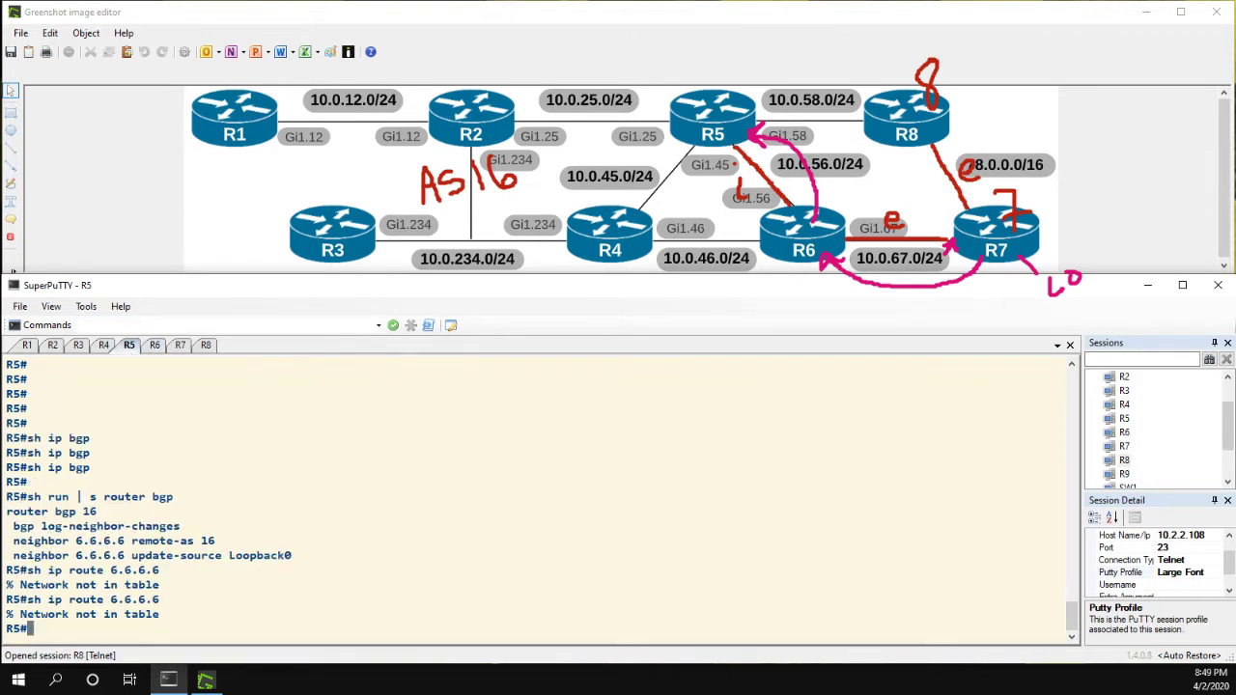
pyautogui.press('Up')
pyautogui.press('Return')
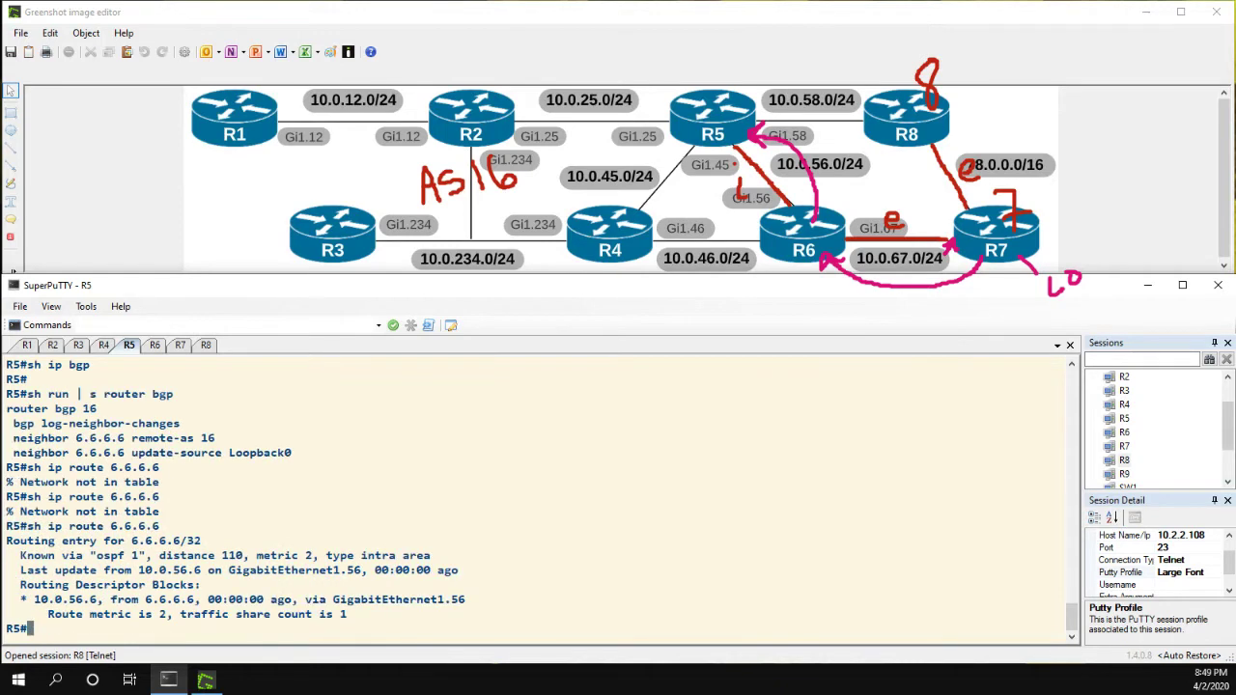
pyautogui.press('Return')
pyautogui.press('Return')
pyautogui.press('Return')
pyautogui.press('Return')
pyautogui.press('Return')
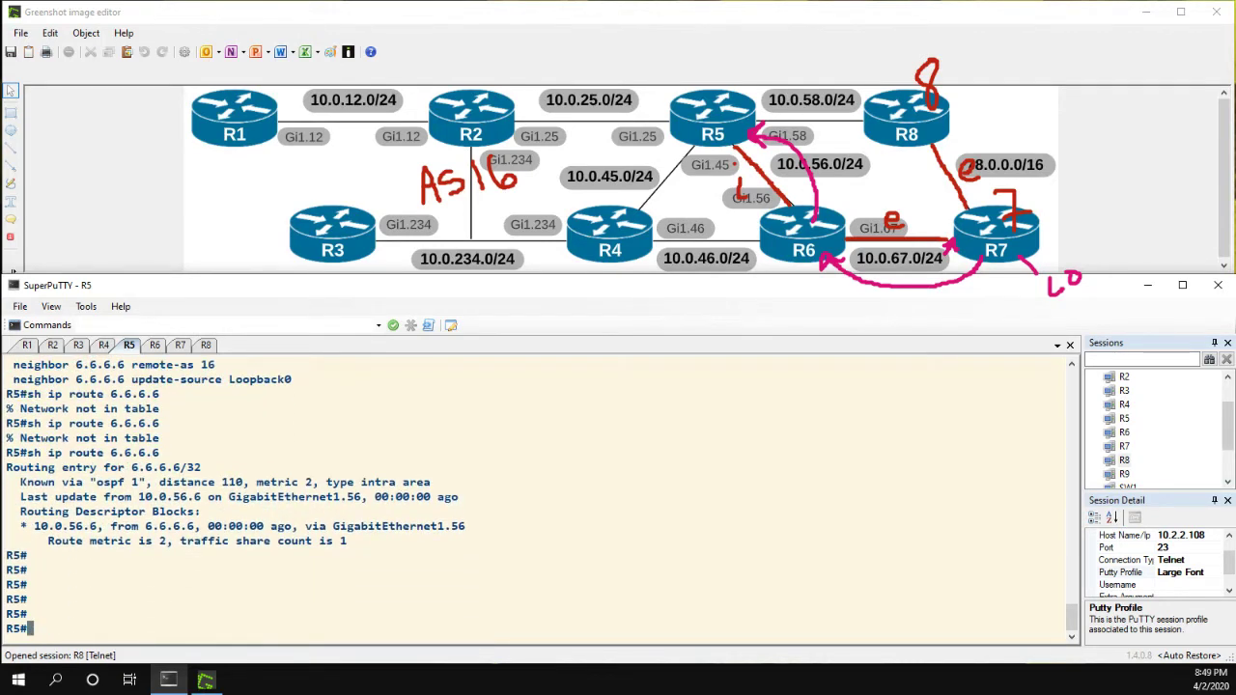
pyautogui.write('sh ip bgp')
pyautogui.press('Return')
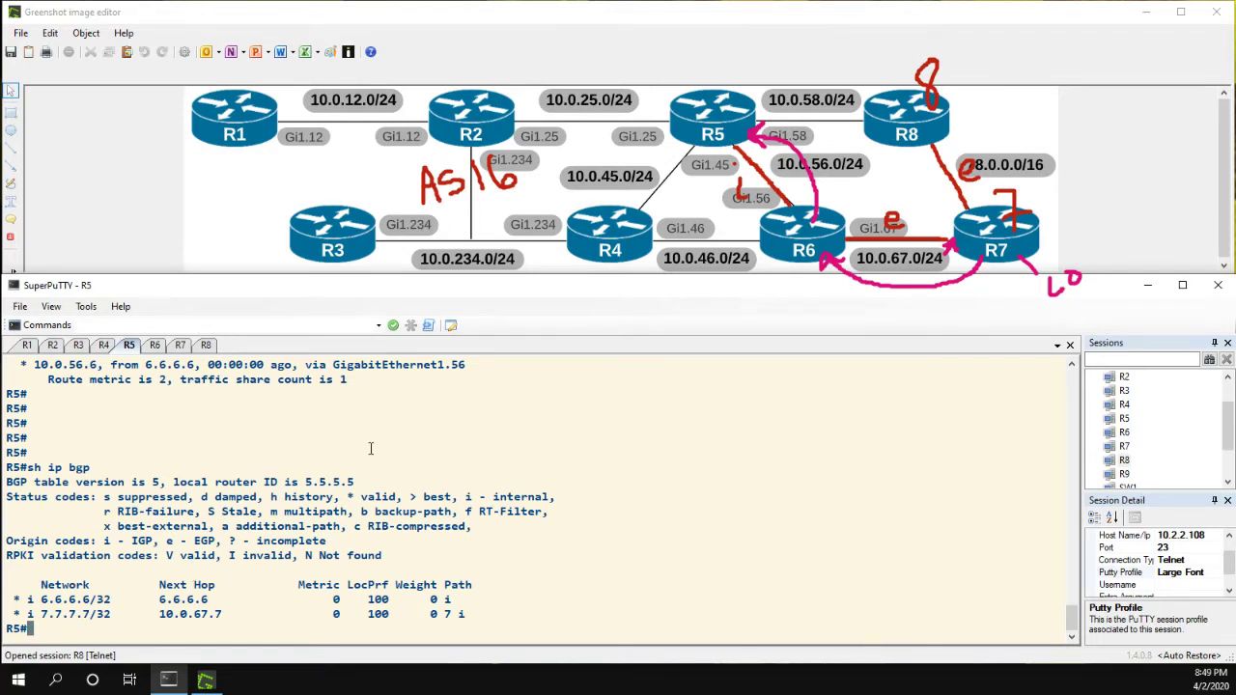
# Compare next hop 10.0.67.7 for 7.7.7.7 on R6 and R5, highlighting the valid and best markers.
pyautogui.click(155, 346)
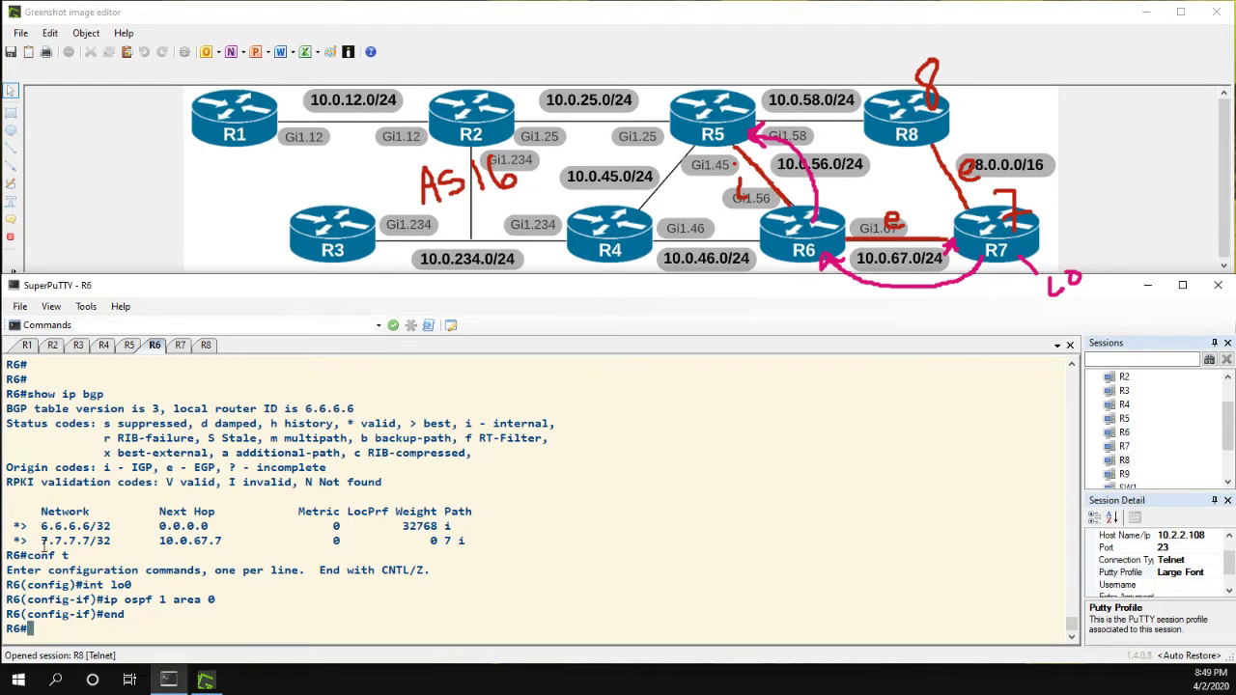
pyautogui.moveTo(41, 540); pyautogui.dragTo(222, 541)
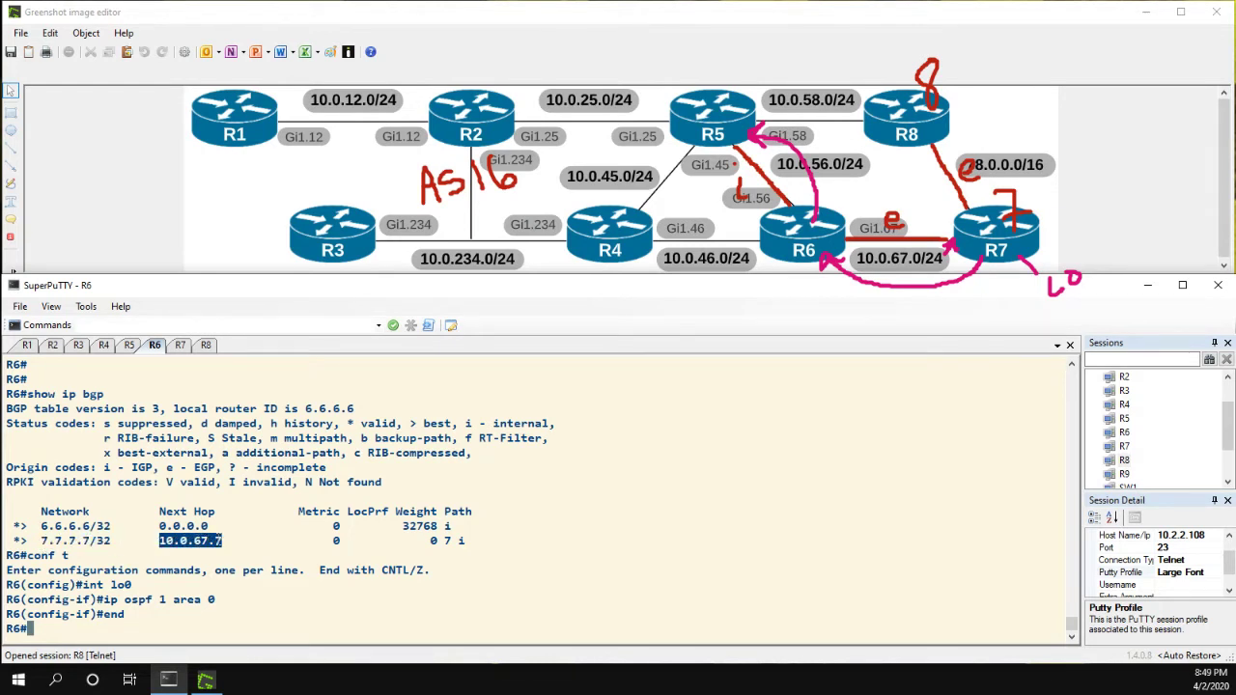
pyautogui.click(132, 348)
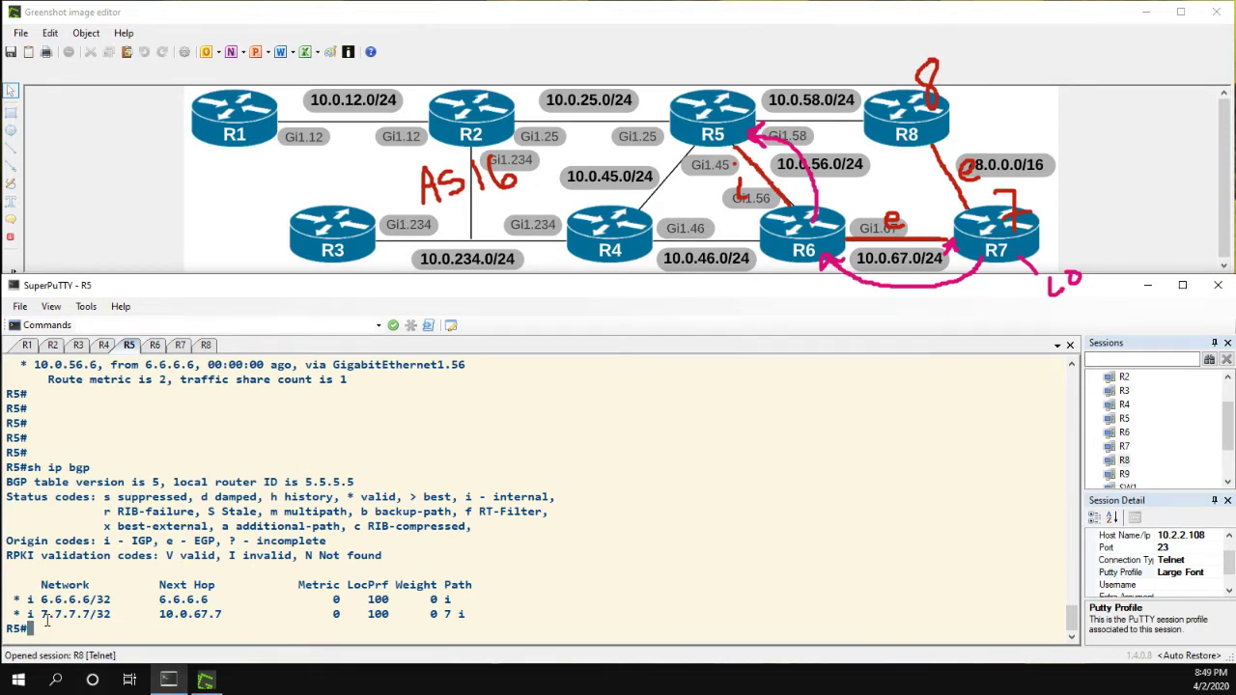
pyautogui.moveTo(41, 615); pyautogui.dragTo(222, 616)
pyautogui.click(222, 615)
pyautogui.moveTo(19, 614); pyautogui.dragTo(13, 615)
pyautogui.moveTo(407, 497); pyautogui.dragTo(448, 497)
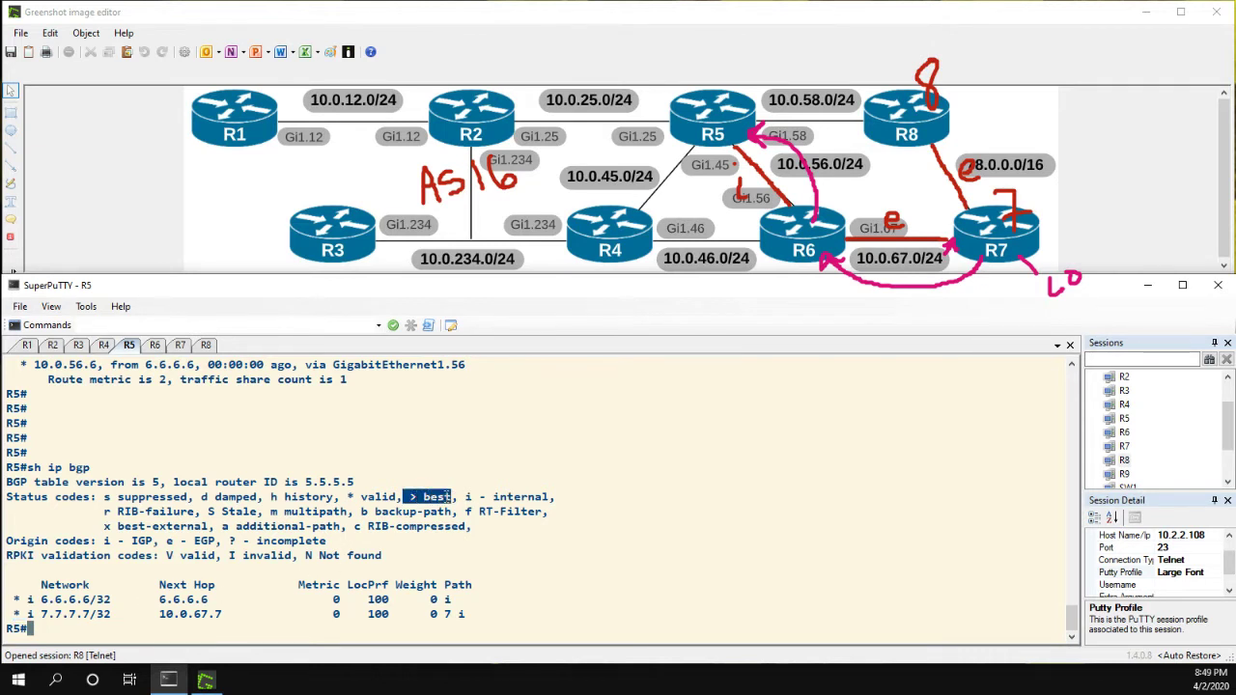
pyautogui.click(89, 635)
# Run sh ip route 7.7.7.7 on R5, then return to the R6 session.
pyautogui.write('sh ip route 7')
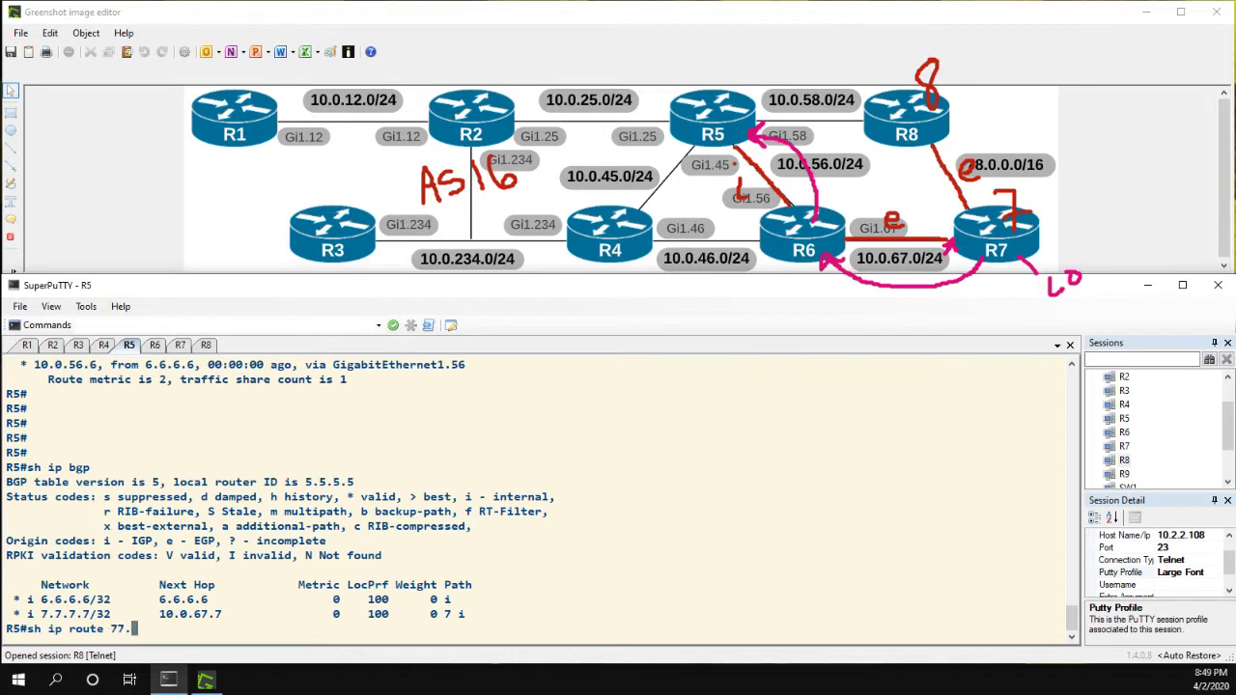
pyautogui.write('.7.7.7')
pyautogui.press('Return')
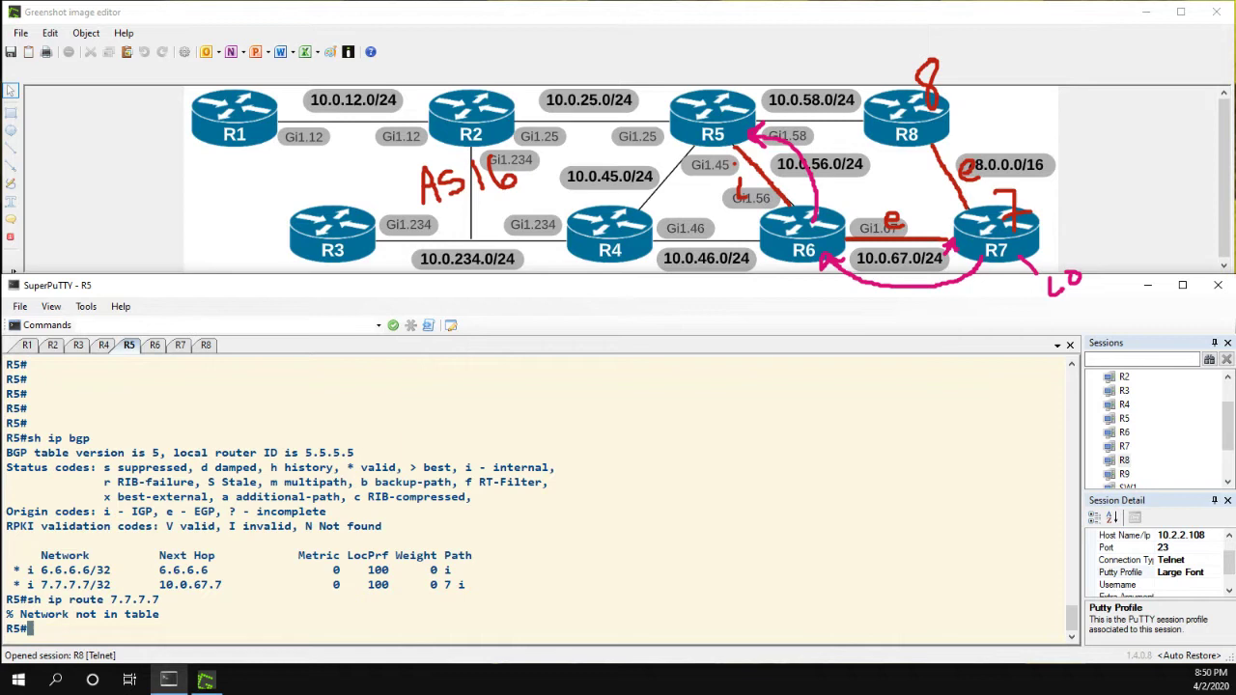
pyautogui.click(155, 346)
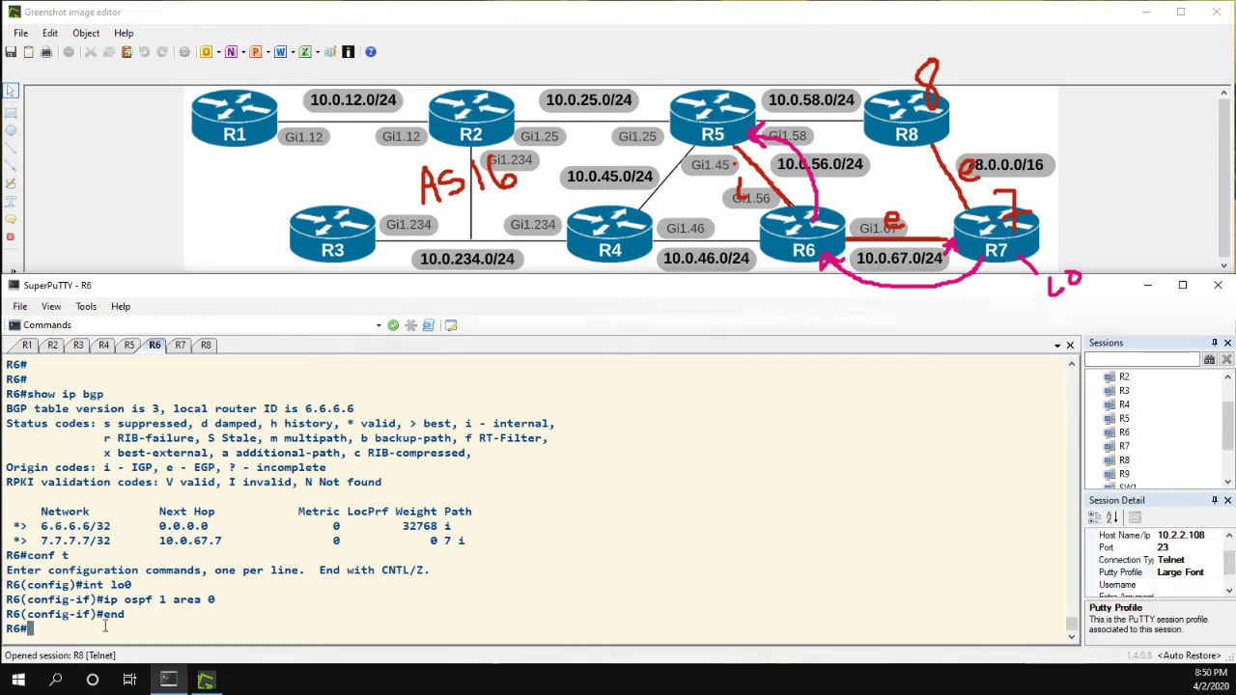
# Put R6's Gi1.67 subinterface into OSPF 1 area 0 and exit configuration mode.
pyautogui.write('conf t')
pyautogui.press('Return')
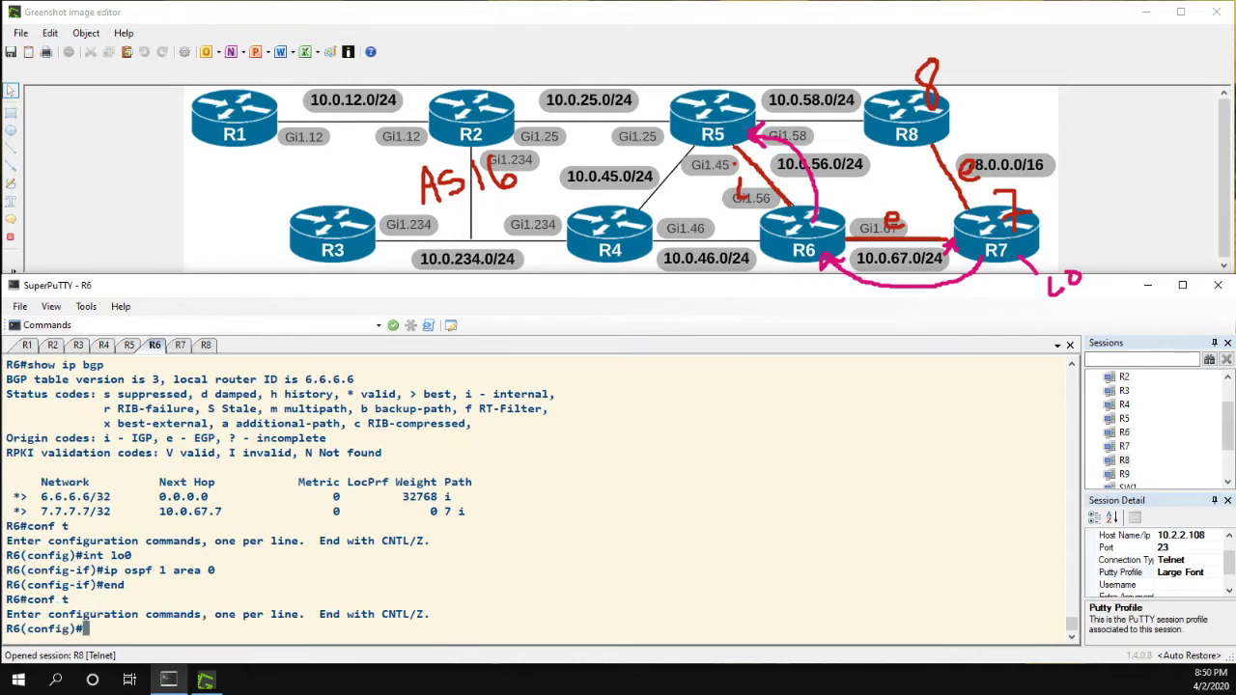
pyautogui.write('int gi1.67')
pyautogui.press('Return')
pyautogui.write('ip ospf 1 area 0')
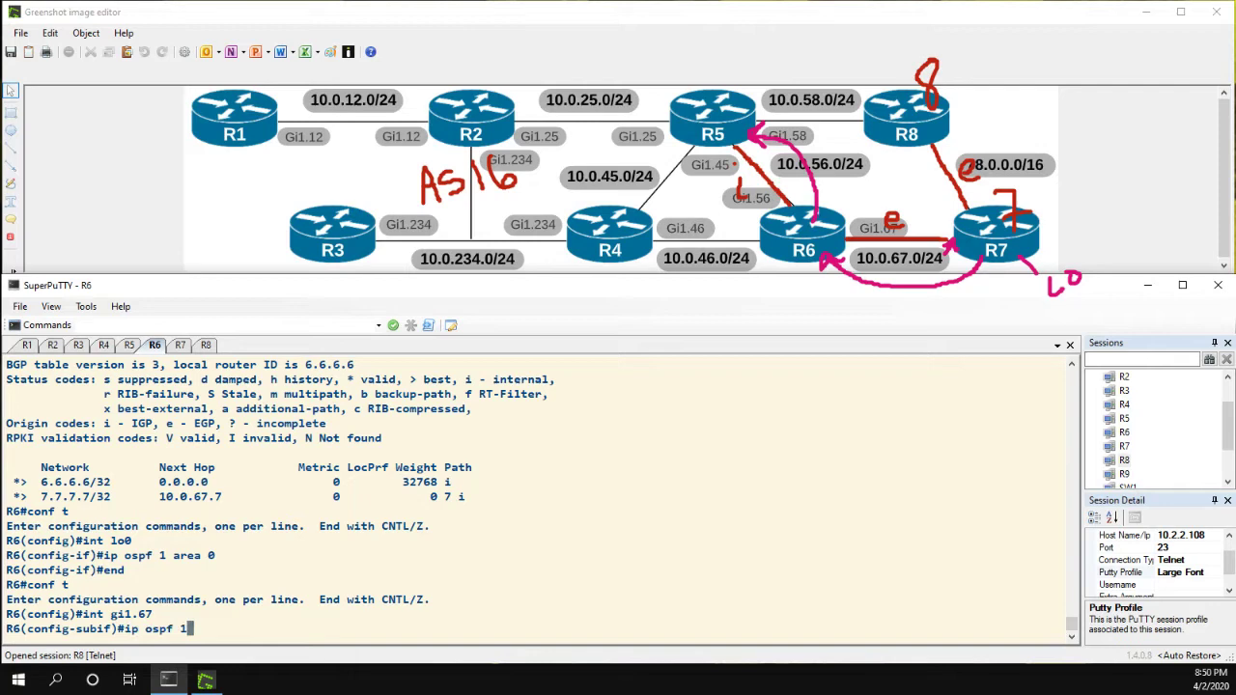
pyautogui.press('Return')
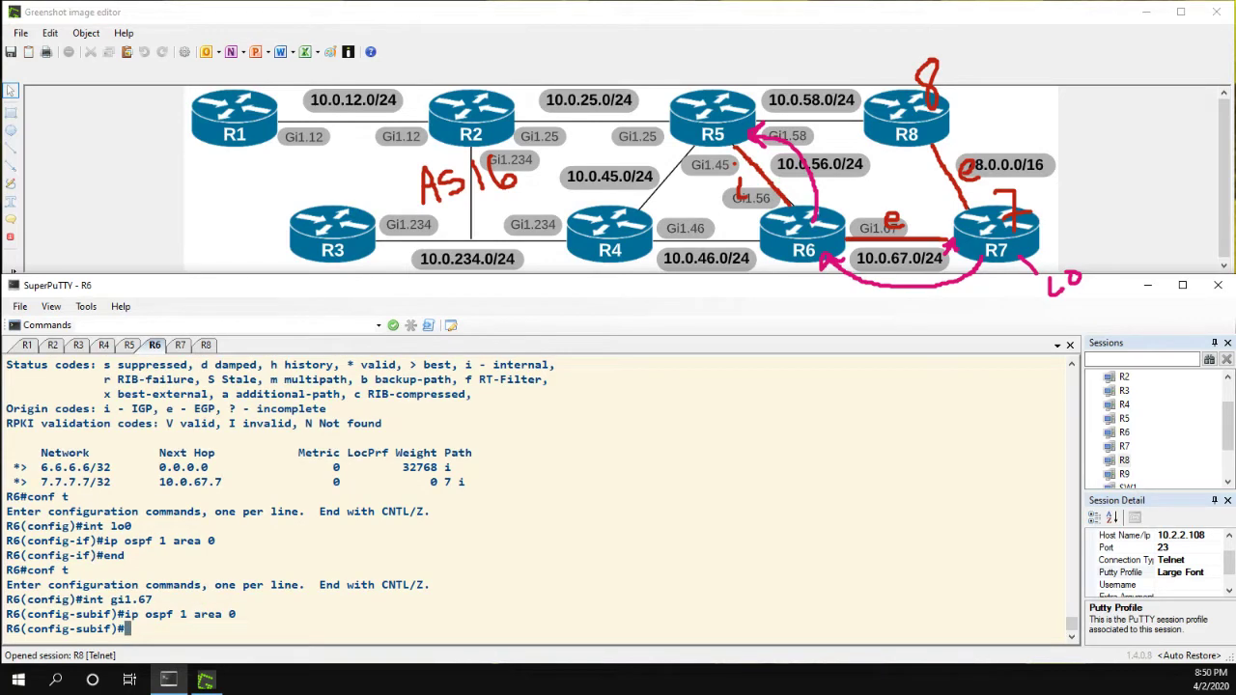
pyautogui.write('end')
pyautogui.press('Return')
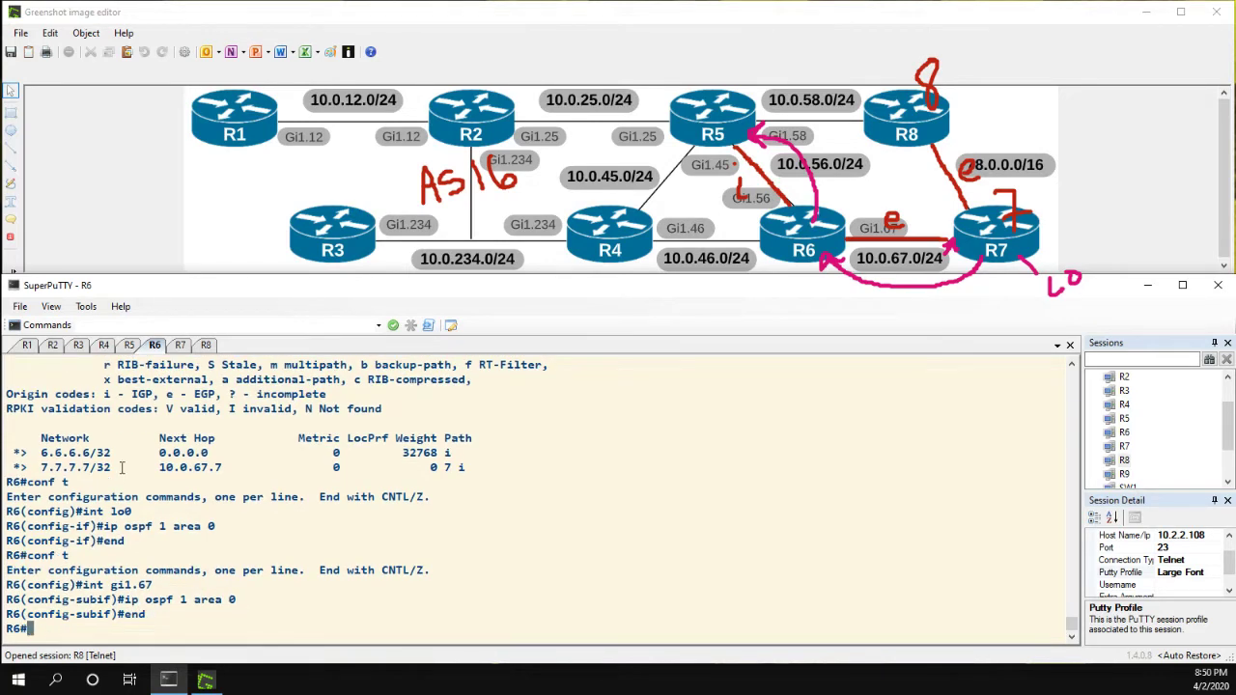
# On R5, rerun the route lookup for 7.7.7.7 and redisplay the BGP table.
pyautogui.click(129, 346)
pyautogui.press('Up')
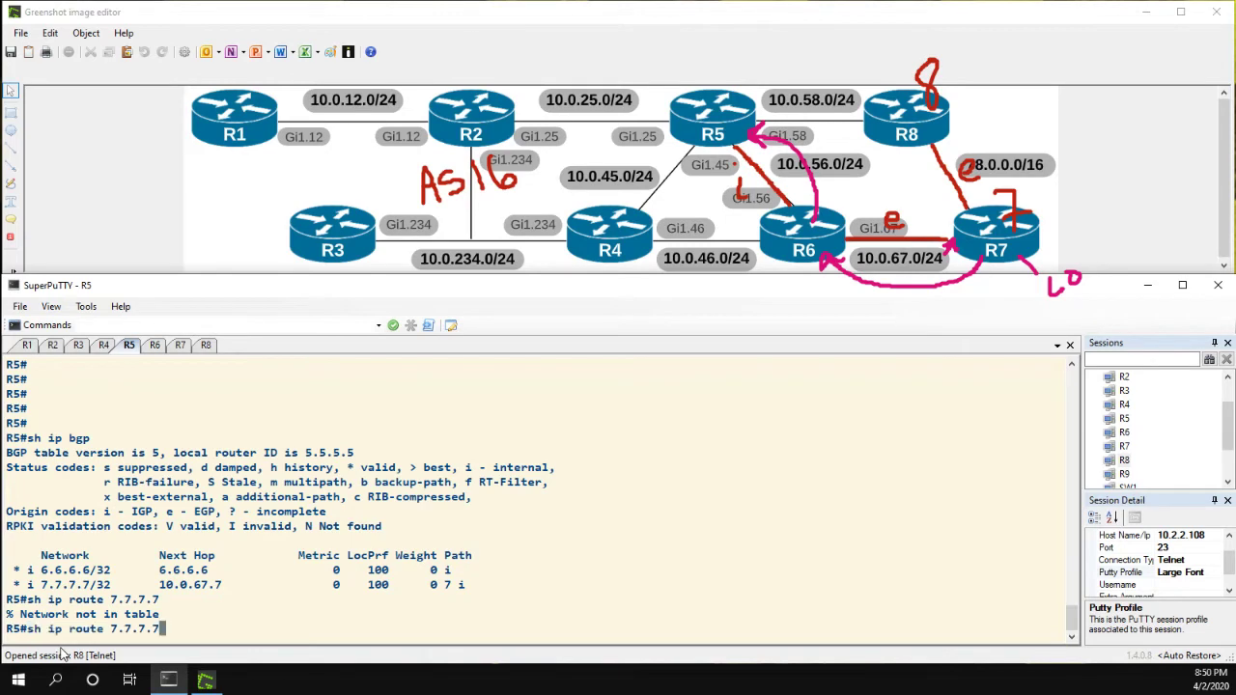
pyautogui.press('Return')
pyautogui.press('Up')
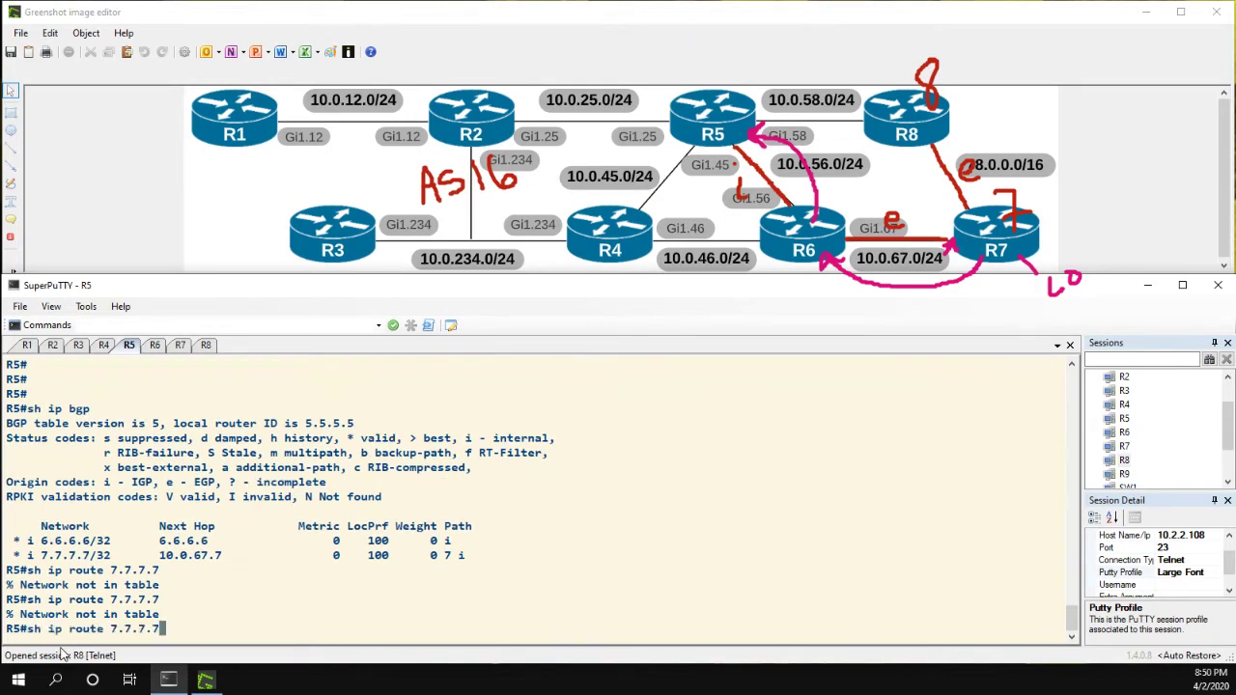
pyautogui.press('Up')
pyautogui.press('Return')
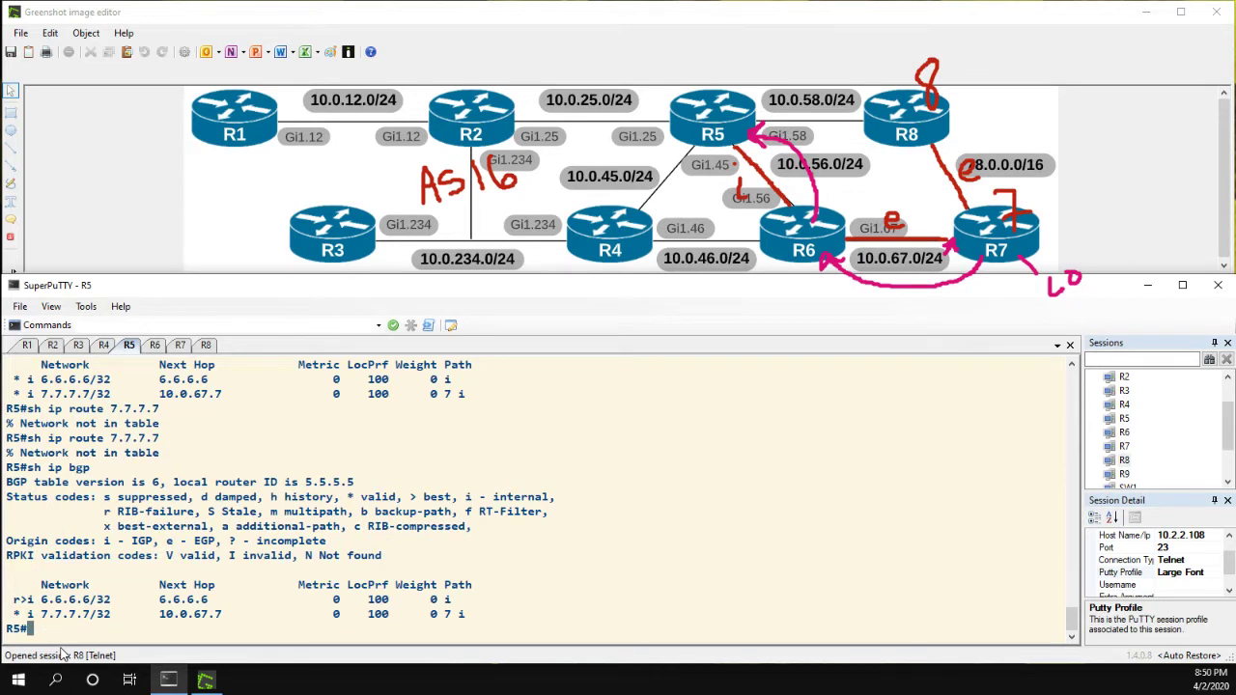
# Check R5's route to 10.0.67.7, redisplay sh ip bgp, and highlight the best marker on 7.7.7.7/32.
pyautogui.write('sh ip route 10.0.67.7')
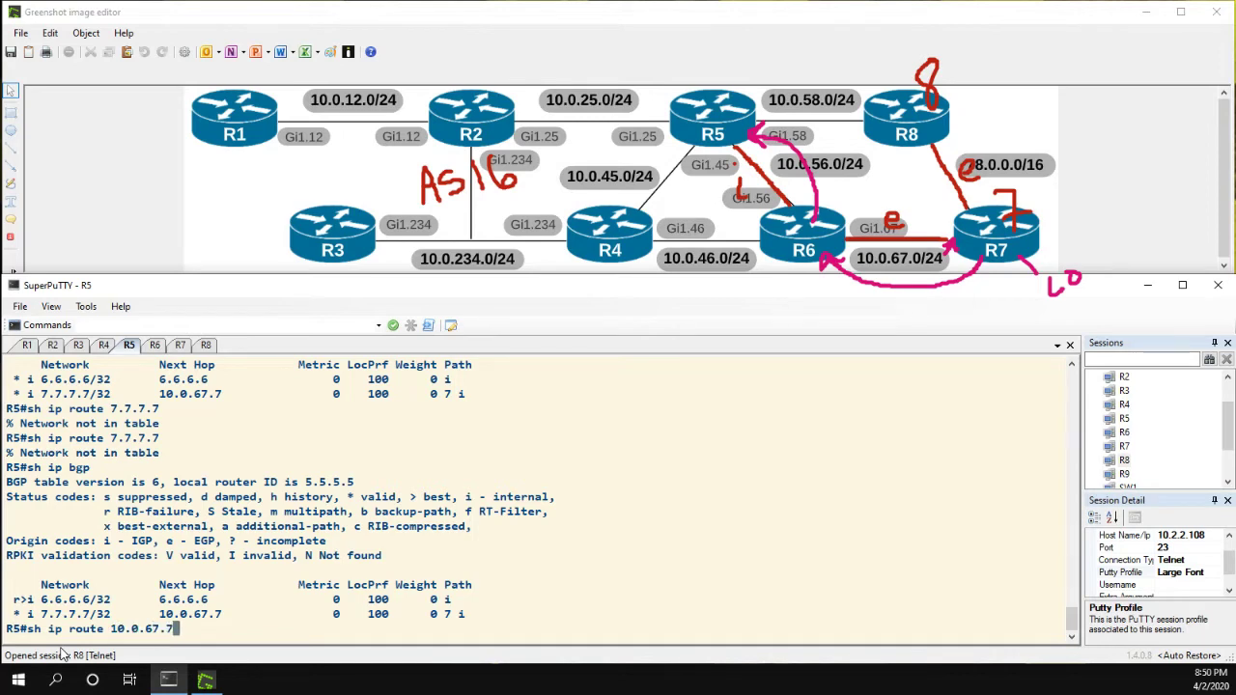
pyautogui.press('Return')
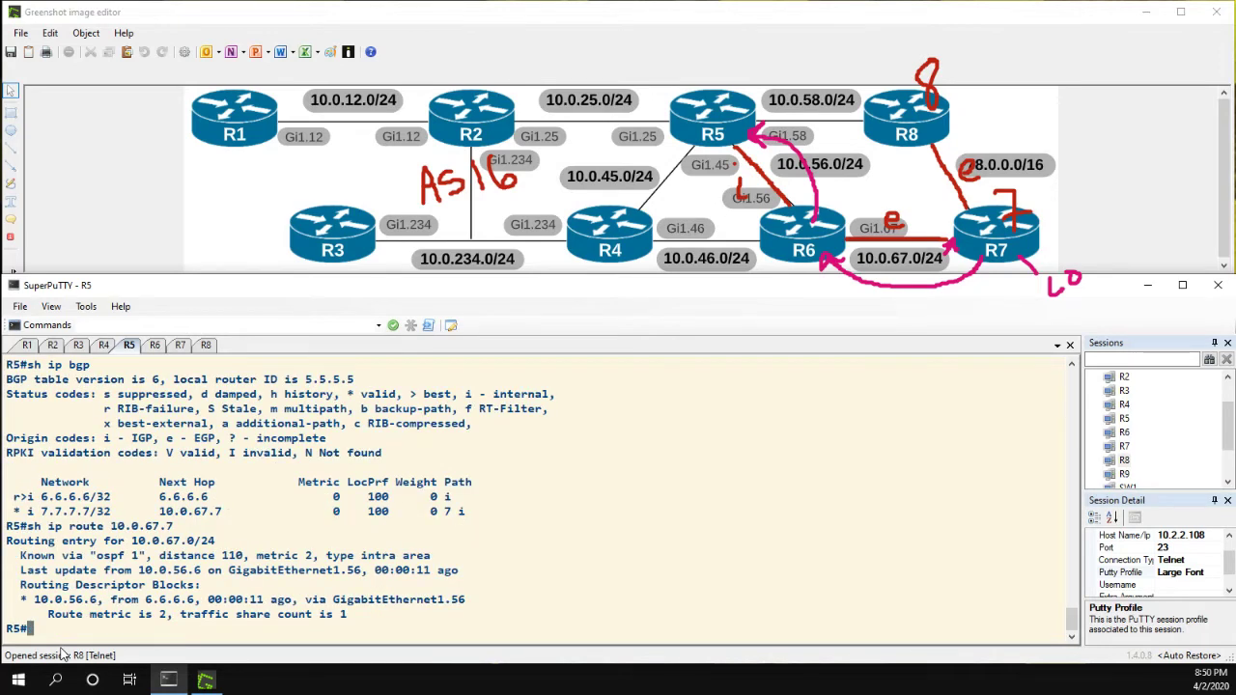
pyautogui.press('Up')
pyautogui.press('Up')
pyautogui.press('Up')
pyautogui.press('Down')
pyautogui.press('Return')
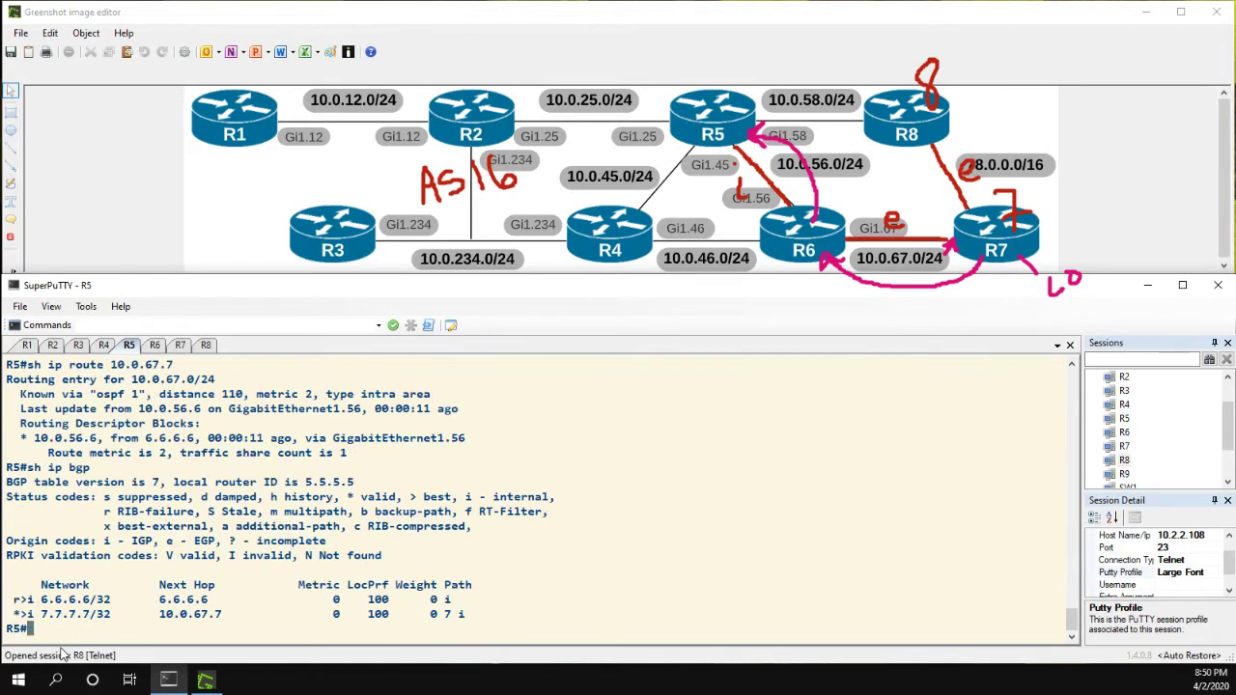
pyautogui.moveTo(28, 614); pyautogui.dragTo(14, 614)
# On R6, remove ip ospf 1 area 0 from Gi1.67 and exit configuration mode.
pyautogui.click(155, 346)
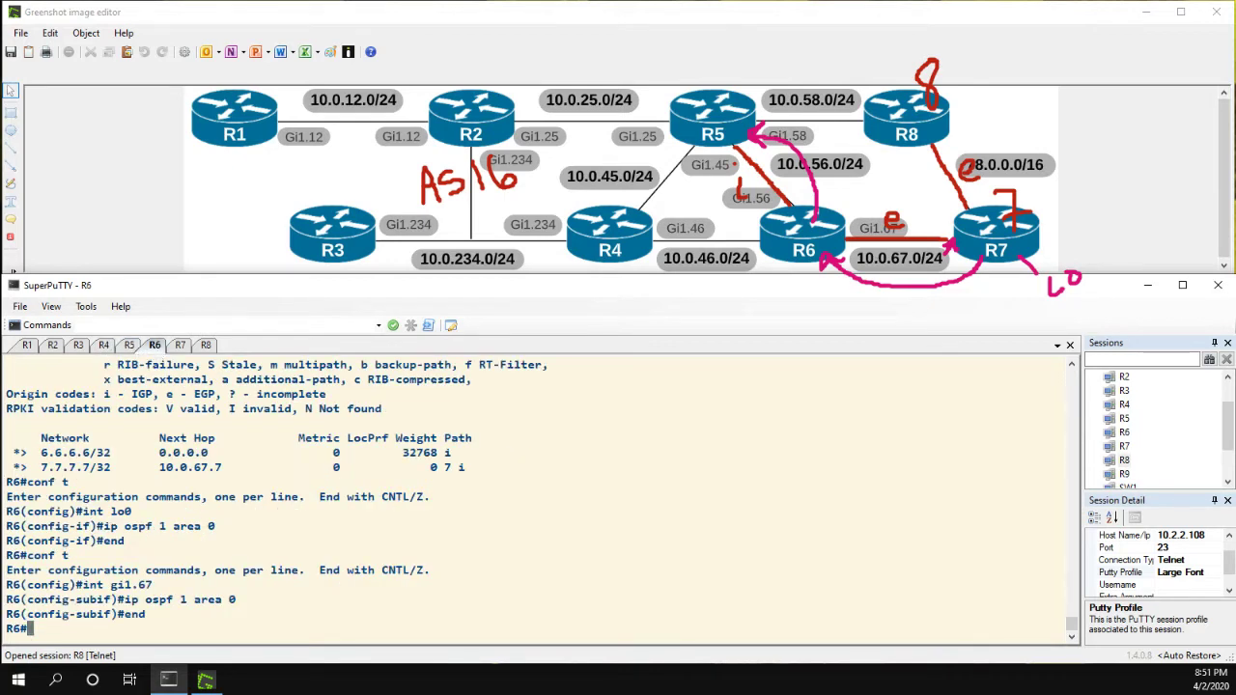
pyautogui.write('conf t')
pyautogui.press('Return')
pyautogui.write('gi1.')
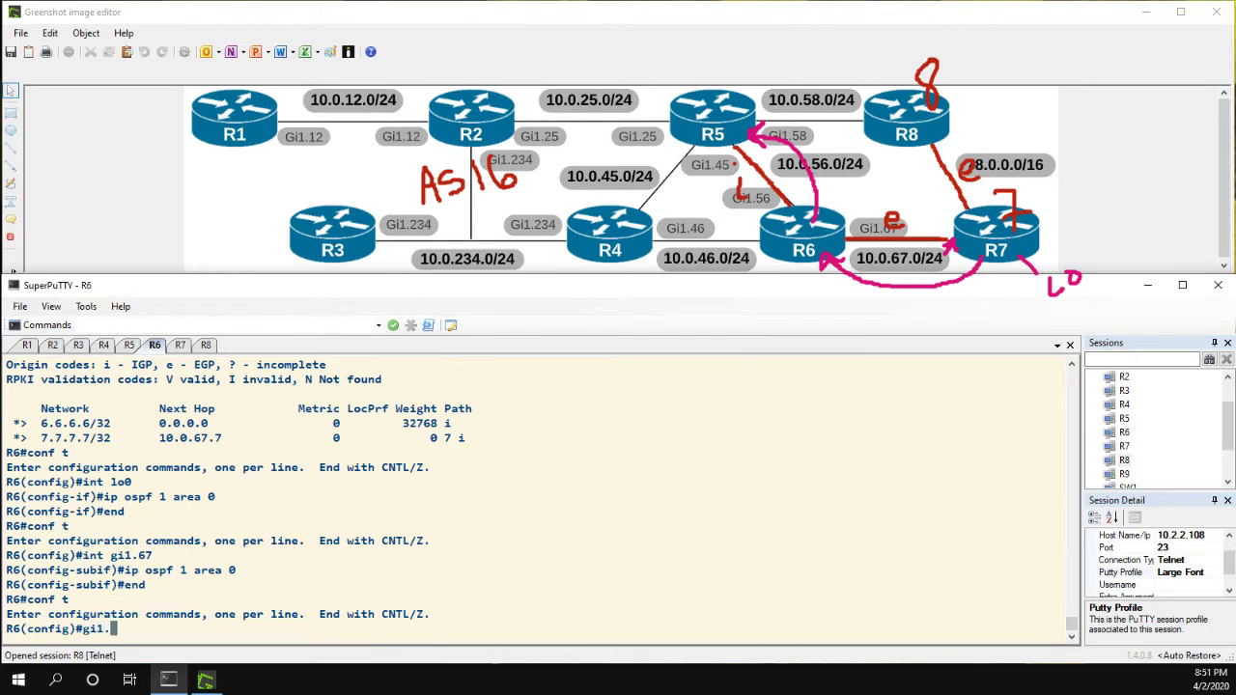
pyautogui.press('BackSpace')
pyautogui.press('BackSpace')
pyautogui.press('BackSpace')
pyautogui.press('BackSpace')
pyautogui.write('int gi1.67')
pyautogui.press('Return')
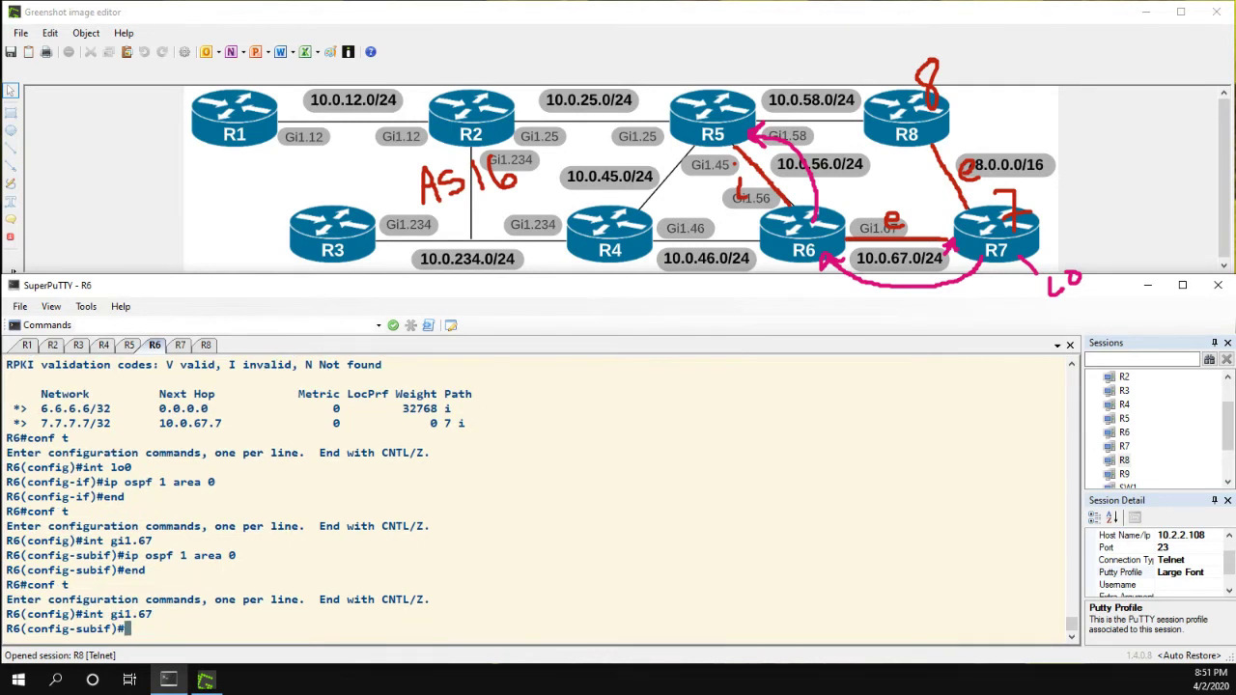
pyautogui.press('Up')
pyautogui.press('Up')
pyautogui.hotkey('ctrl', 'a')
pyautogui.write('no')
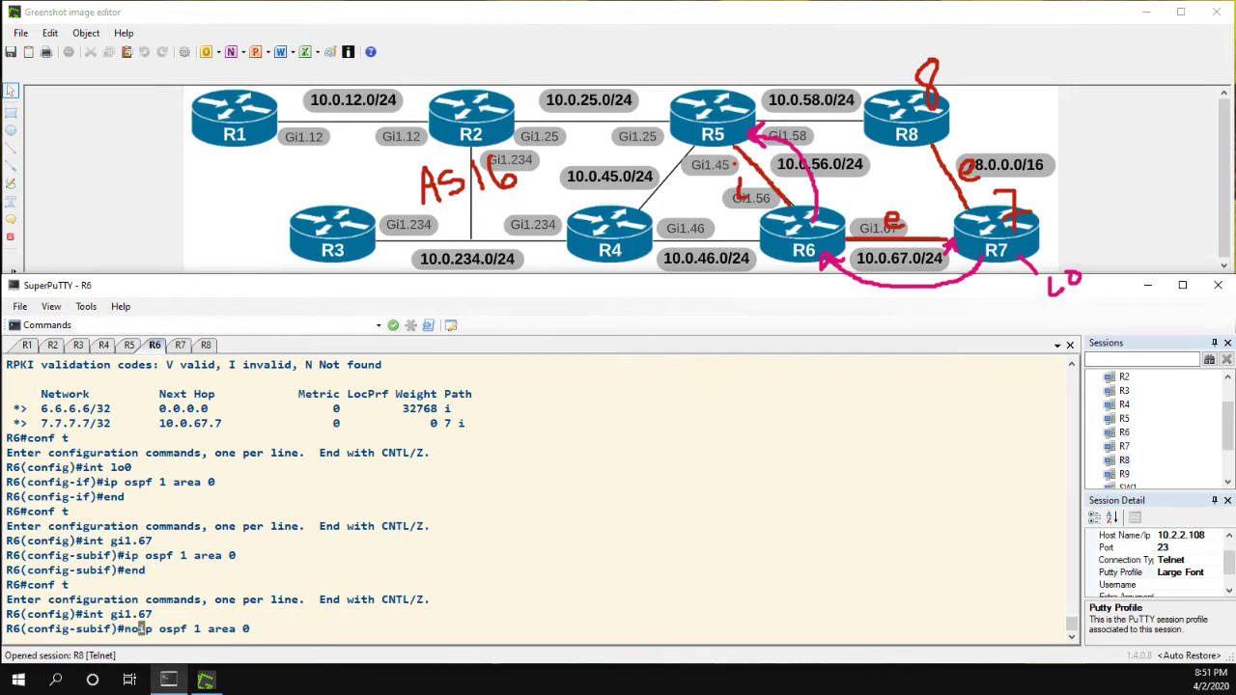
pyautogui.press('Return')
pyautogui.write('end')
pyautogui.press('Return')
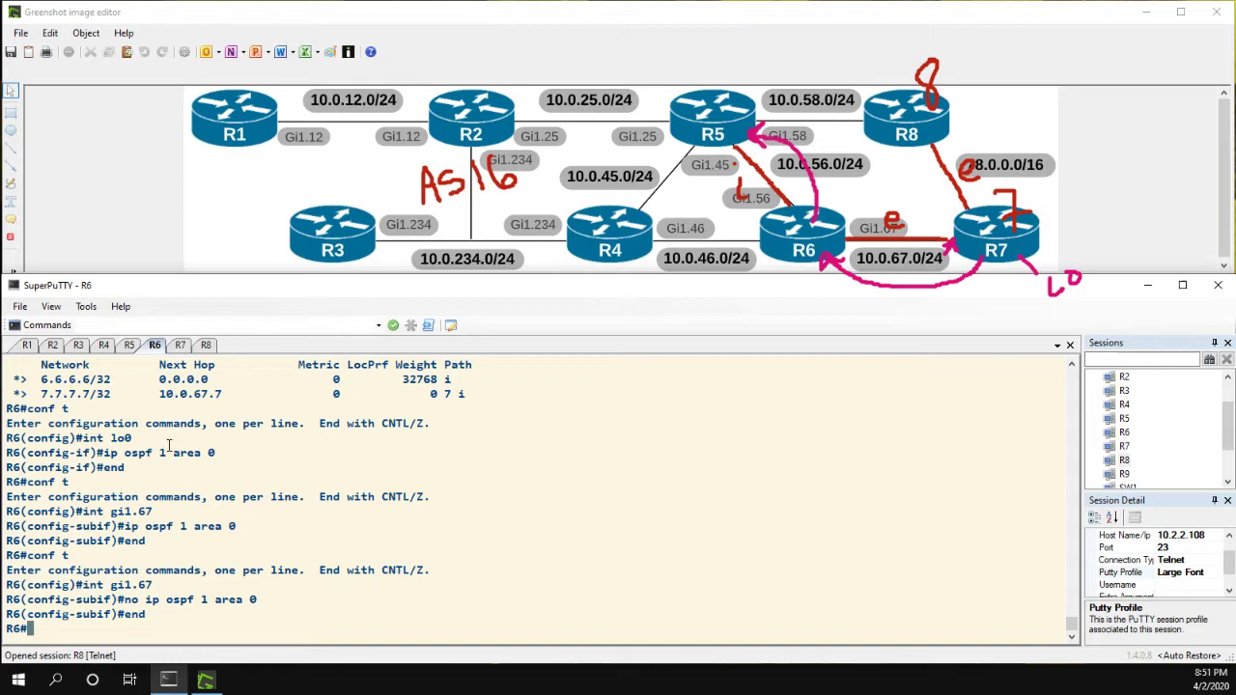
# Clear the highlight on R5, add blank lines on R6, and return to R5's session.
pyautogui.click(129, 346)
pyautogui.click(66, 618)
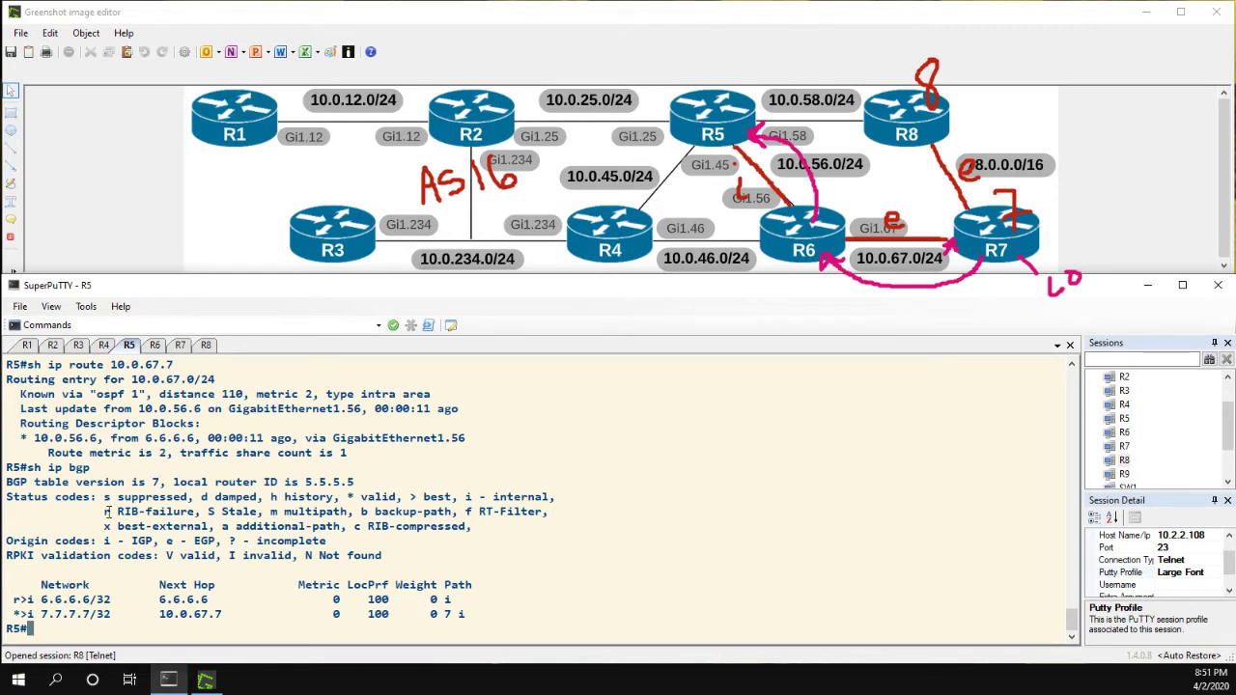
pyautogui.click(157, 345)
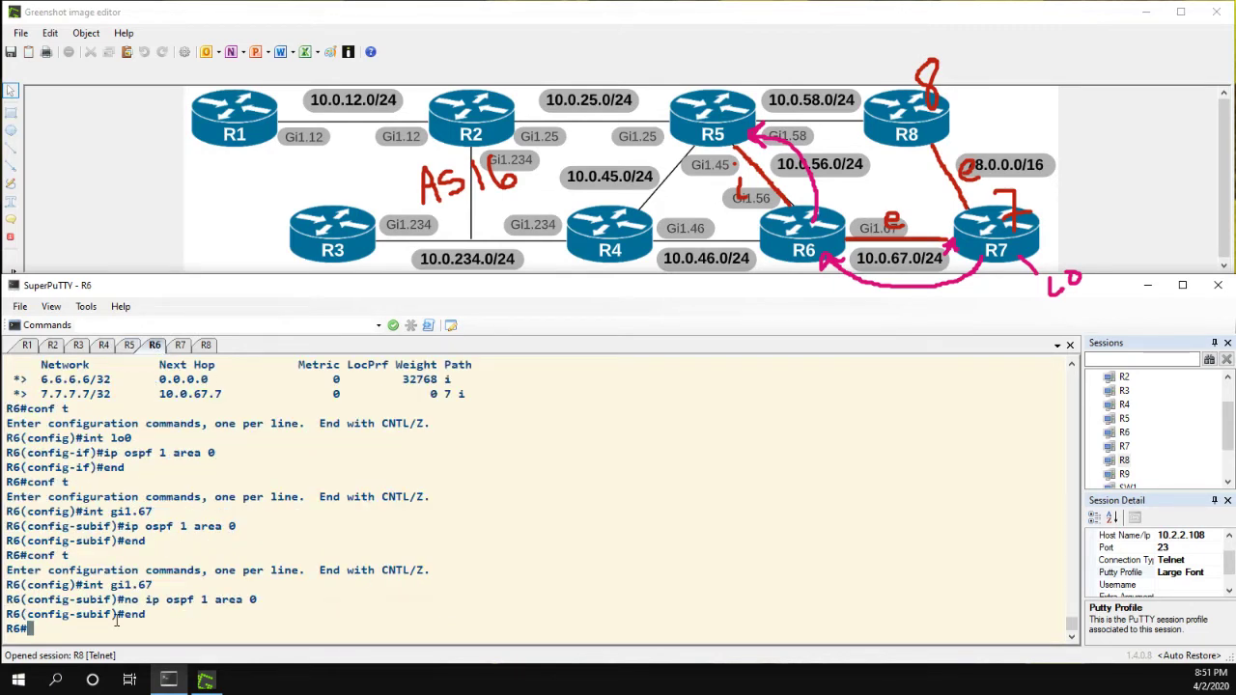
pyautogui.press('Return')
pyautogui.press('Return')
pyautogui.press('Return')
pyautogui.press('Return')
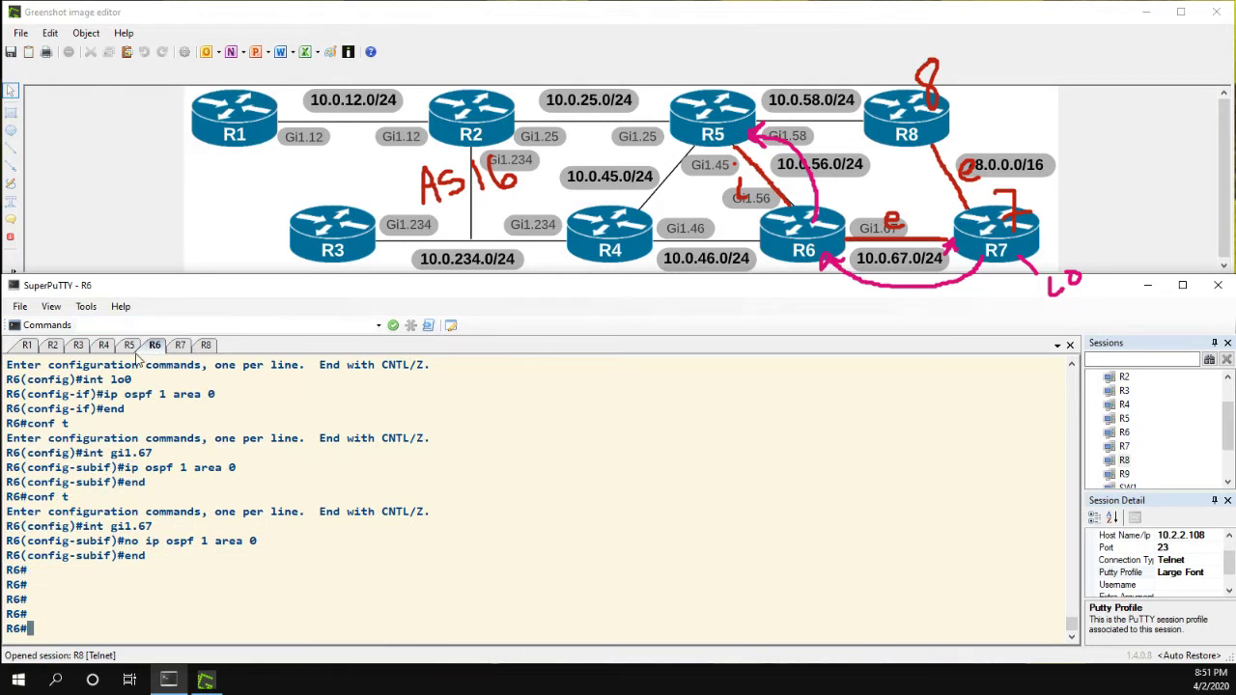
pyautogui.click(132, 347)
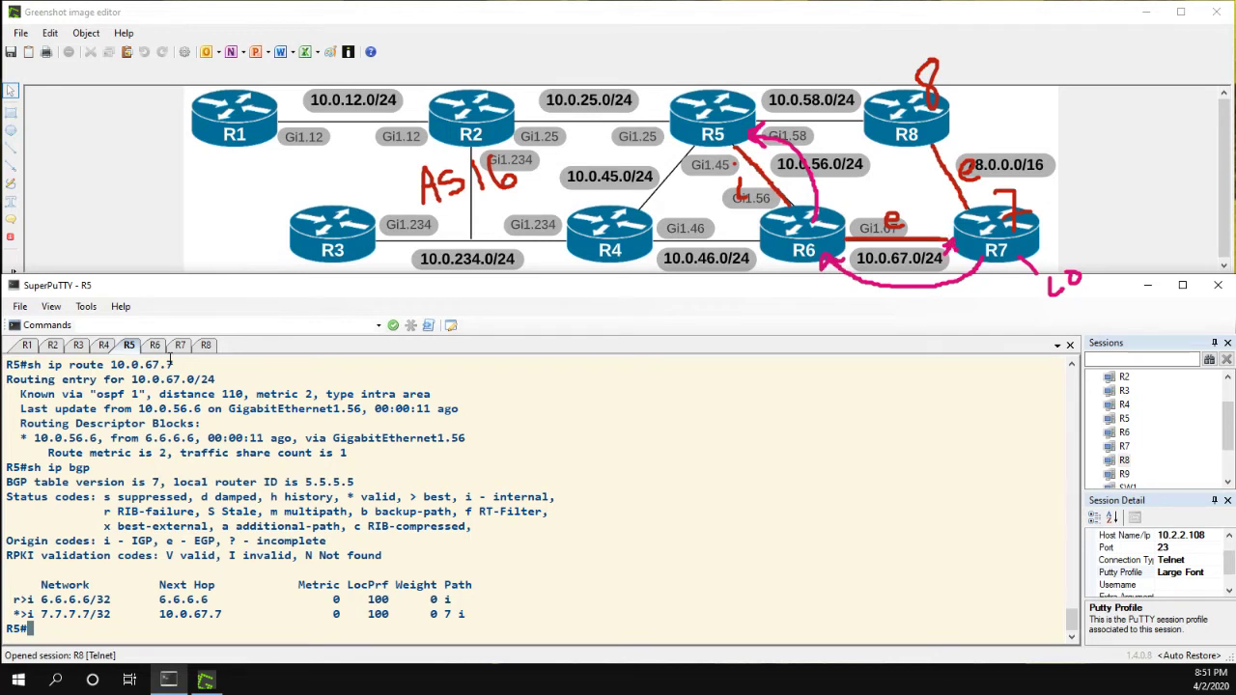
# On R6, enter configuration mode and the router bgp 16 section.
pyautogui.click(155, 346)
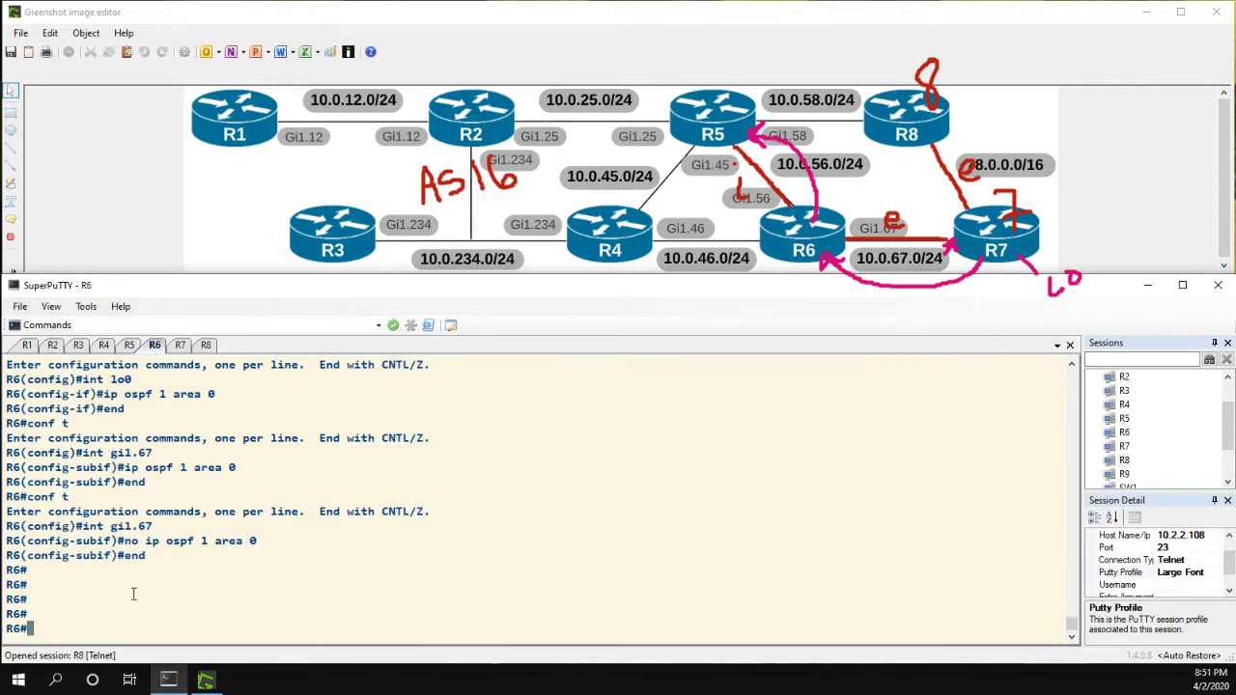
pyautogui.write('conf t')
pyautogui.press('Return')
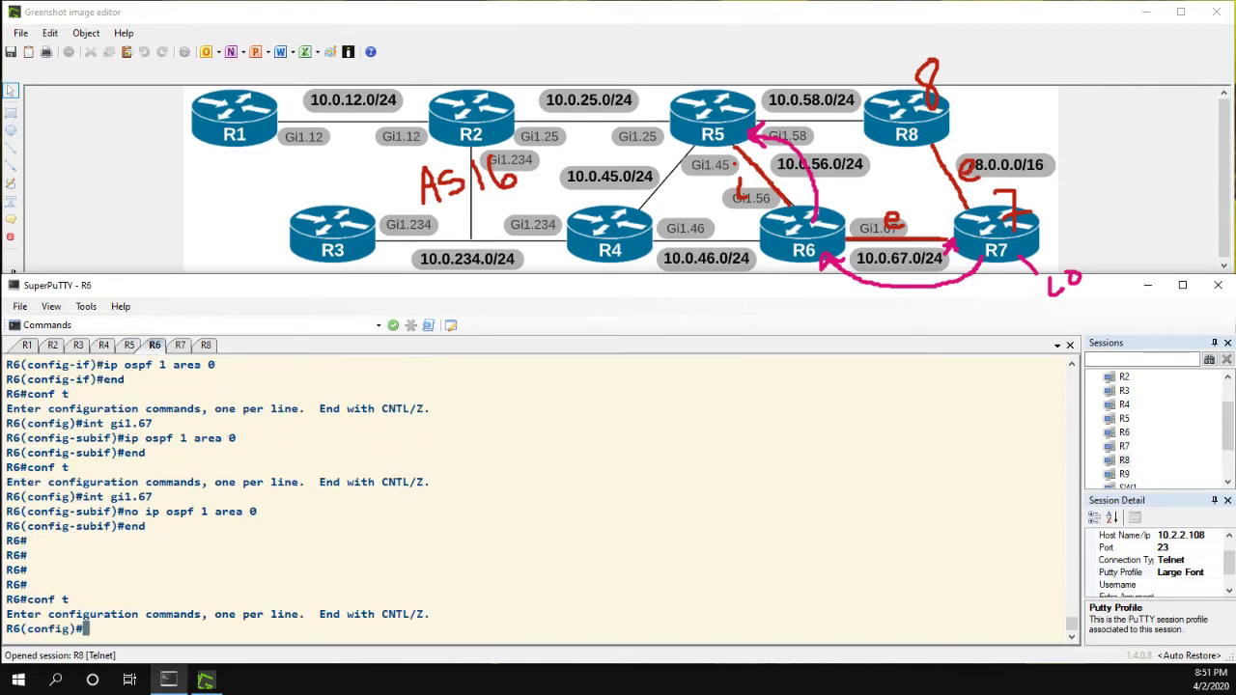
pyautogui.write('router bgp 16')
pyautogui.press('Return')
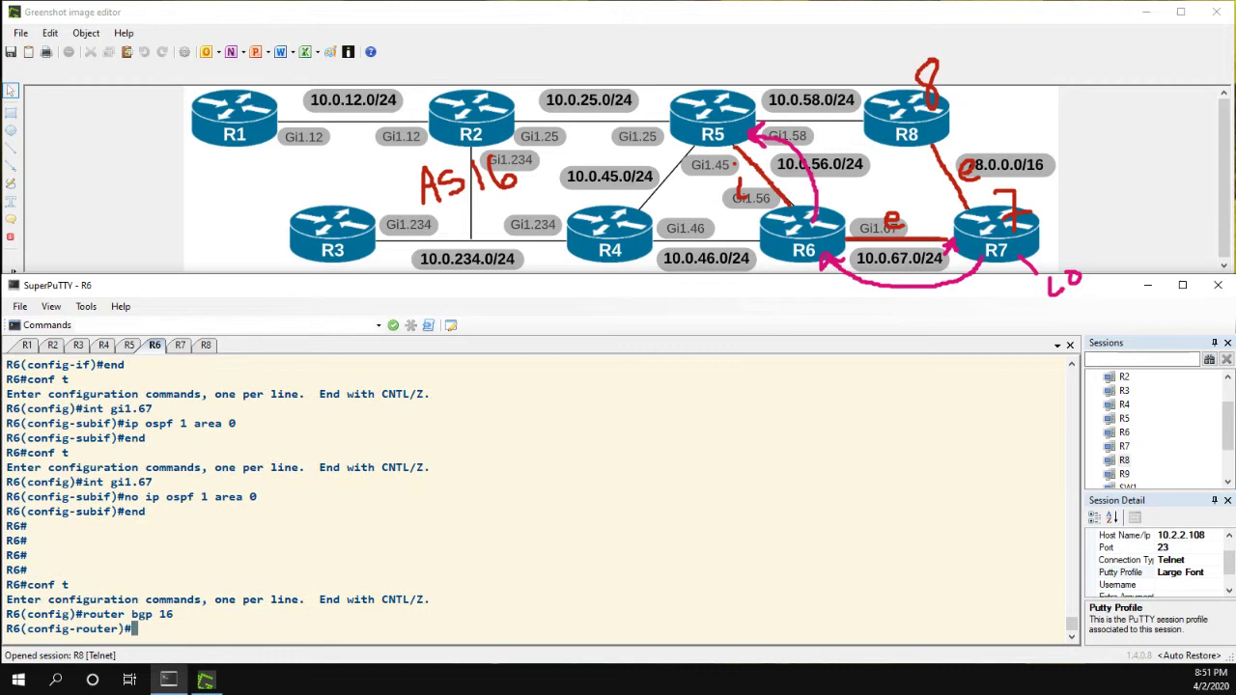
# Set neighbor 5.5.5.5 next-hop-self and exit configuration mode.
pyautogui.write('neighbor 5.5.5.5')
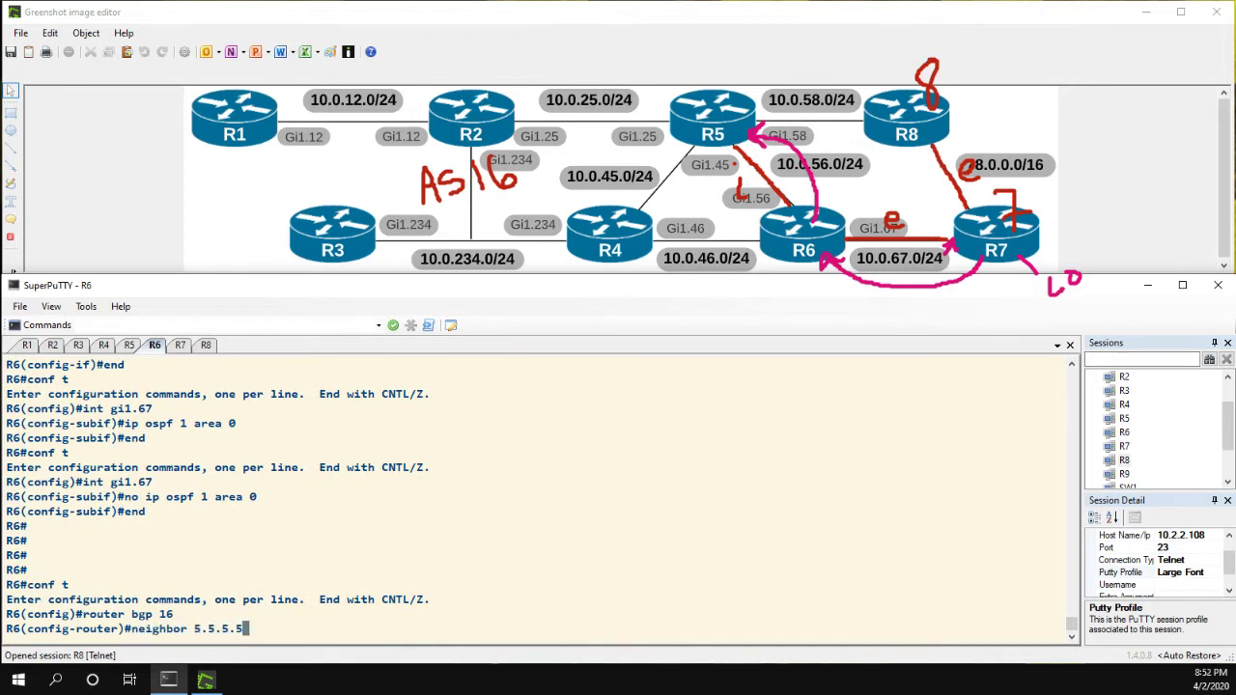
pyautogui.write(' next')
pyautogui.press('Tab')
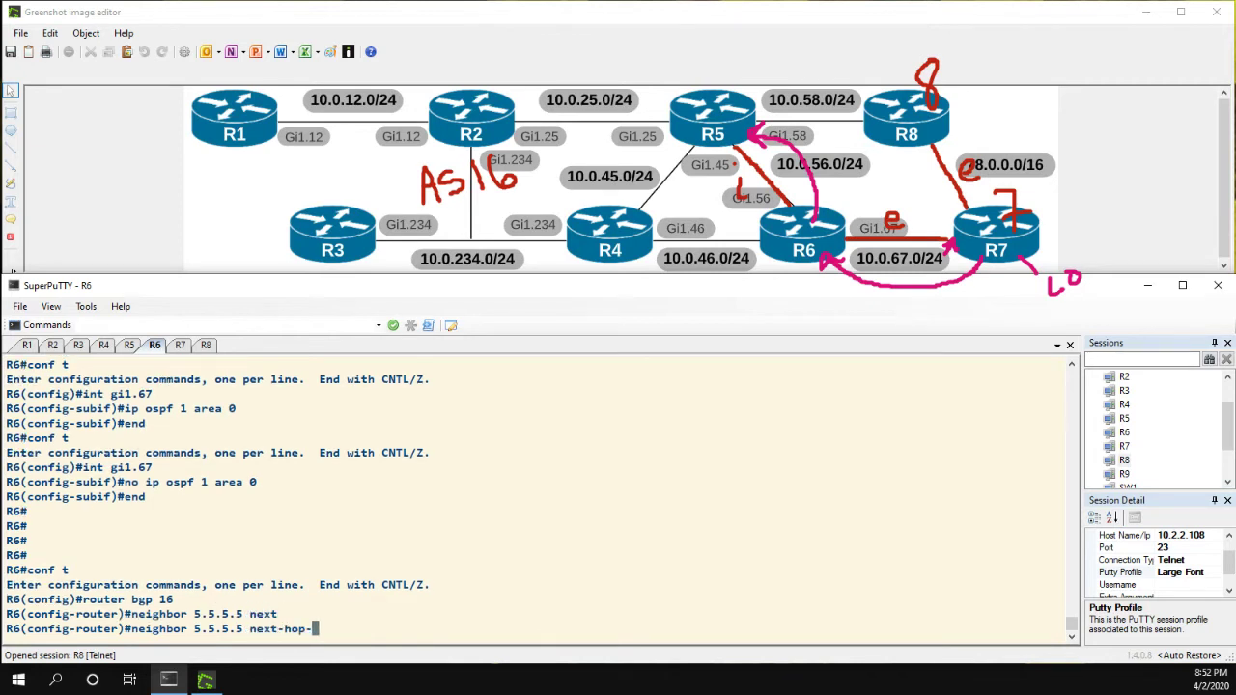
pyautogui.write('self')
pyautogui.press('Return')
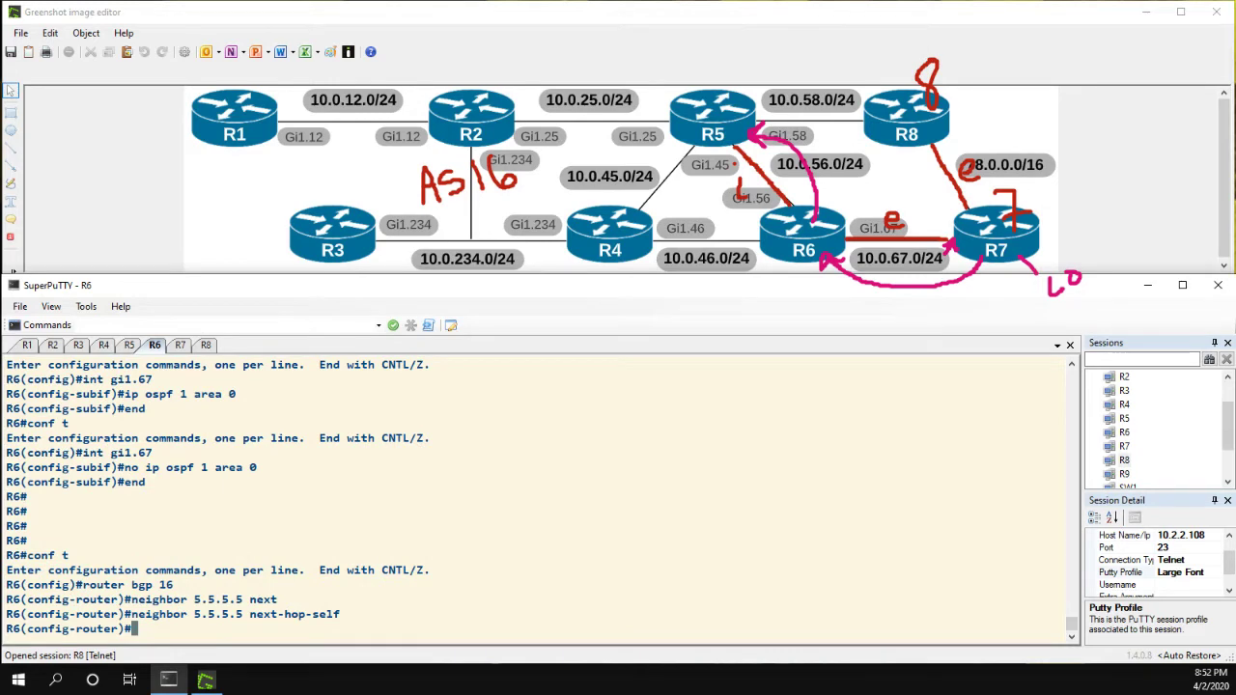
pyautogui.write('end')
pyautogui.press('Return')
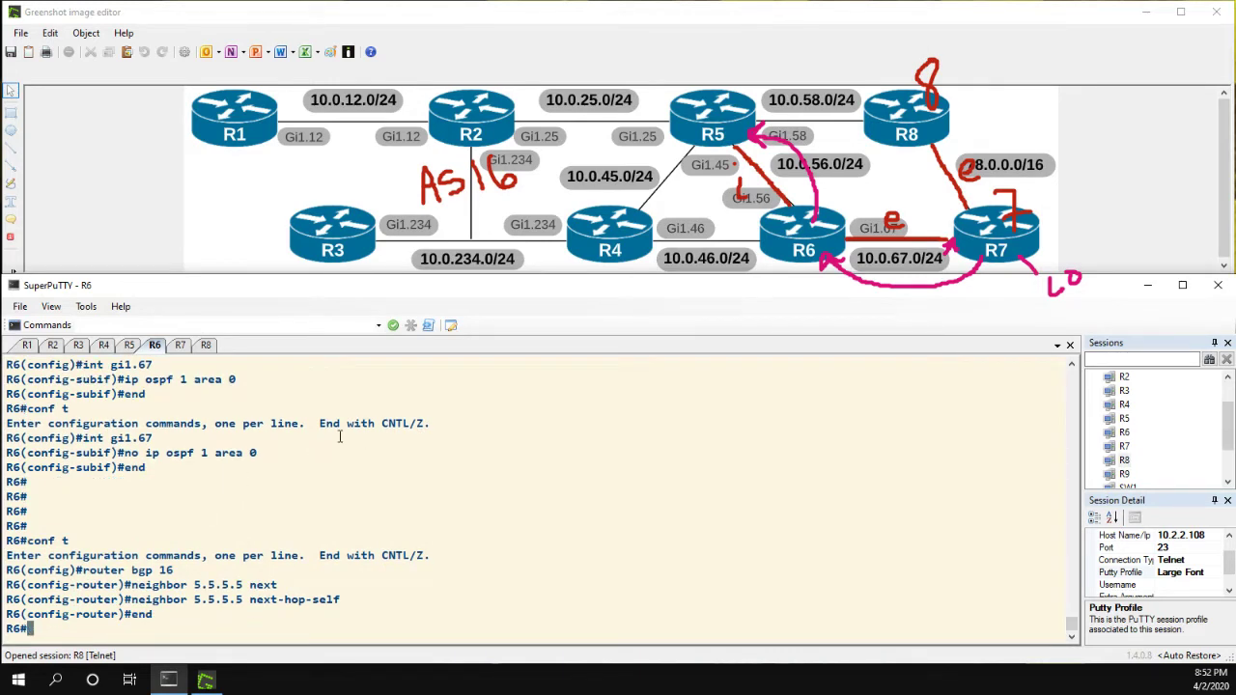
# Re-run sh ip bgp on R5 and highlight 7.7.7.7/32's best-path marker and 6.6.6.6 next hop.
pyautogui.click(129, 347)
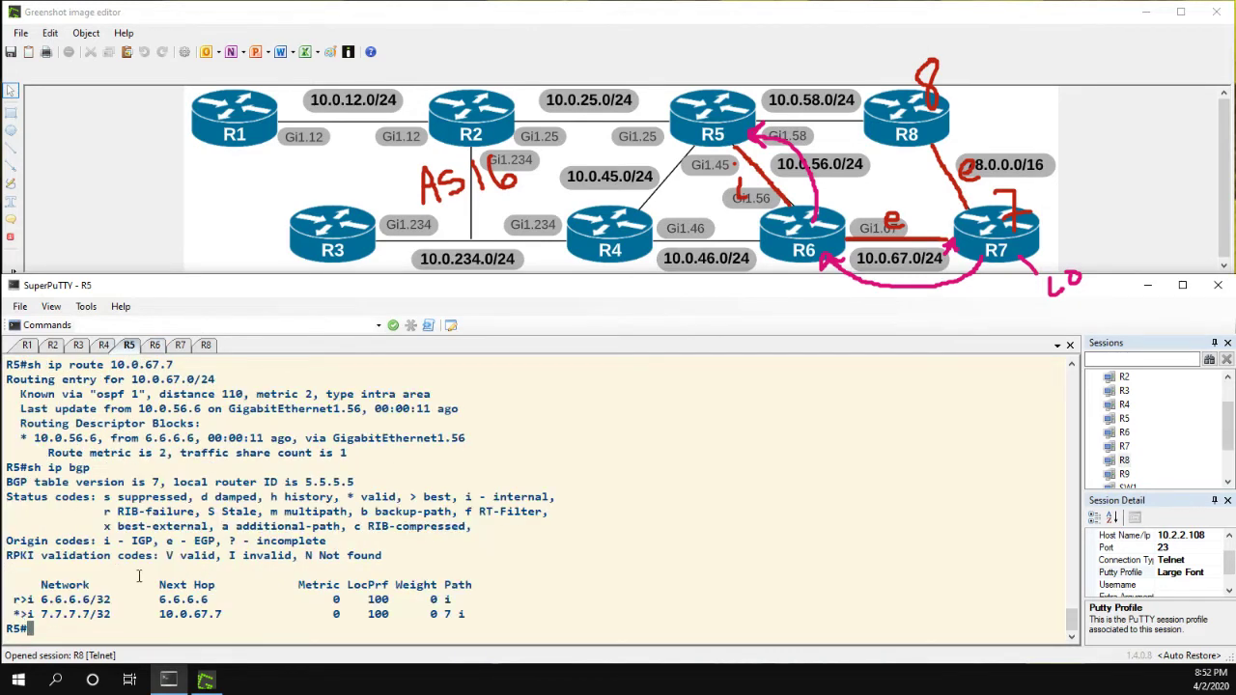
pyautogui.press('Up')
pyautogui.press('Return')
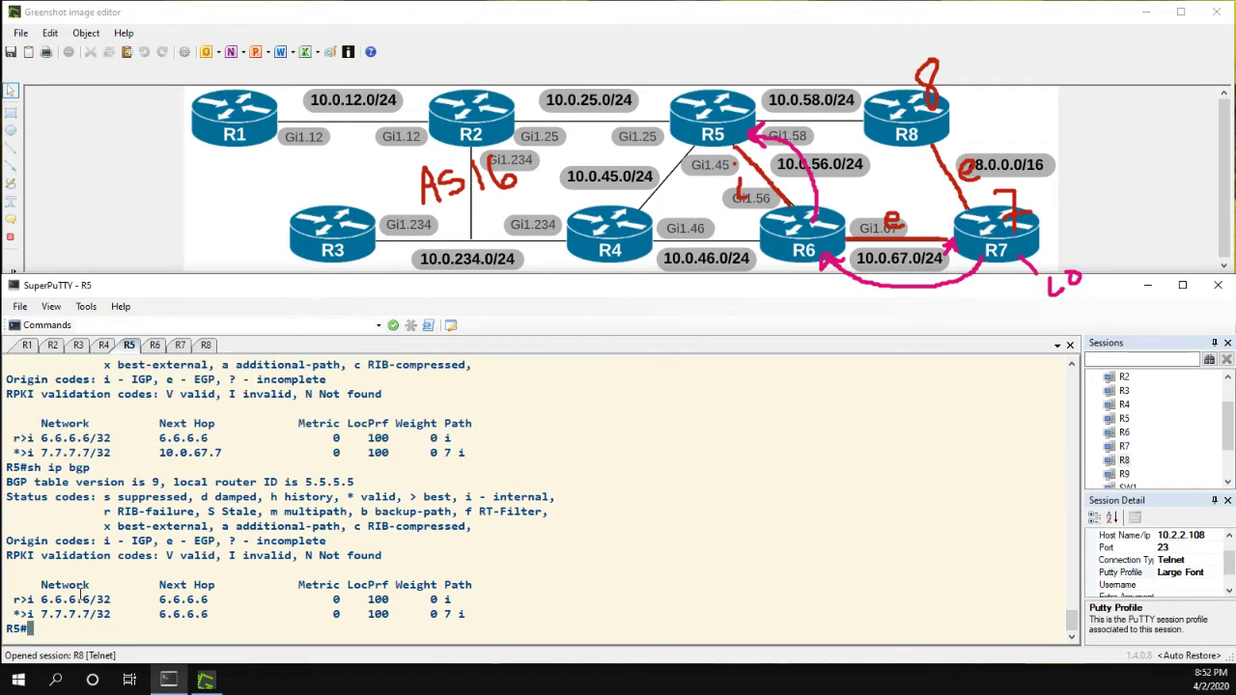
pyautogui.moveTo(13, 614); pyautogui.dragTo(34, 615)
pyautogui.moveTo(156, 611); pyautogui.dragTo(207, 614)
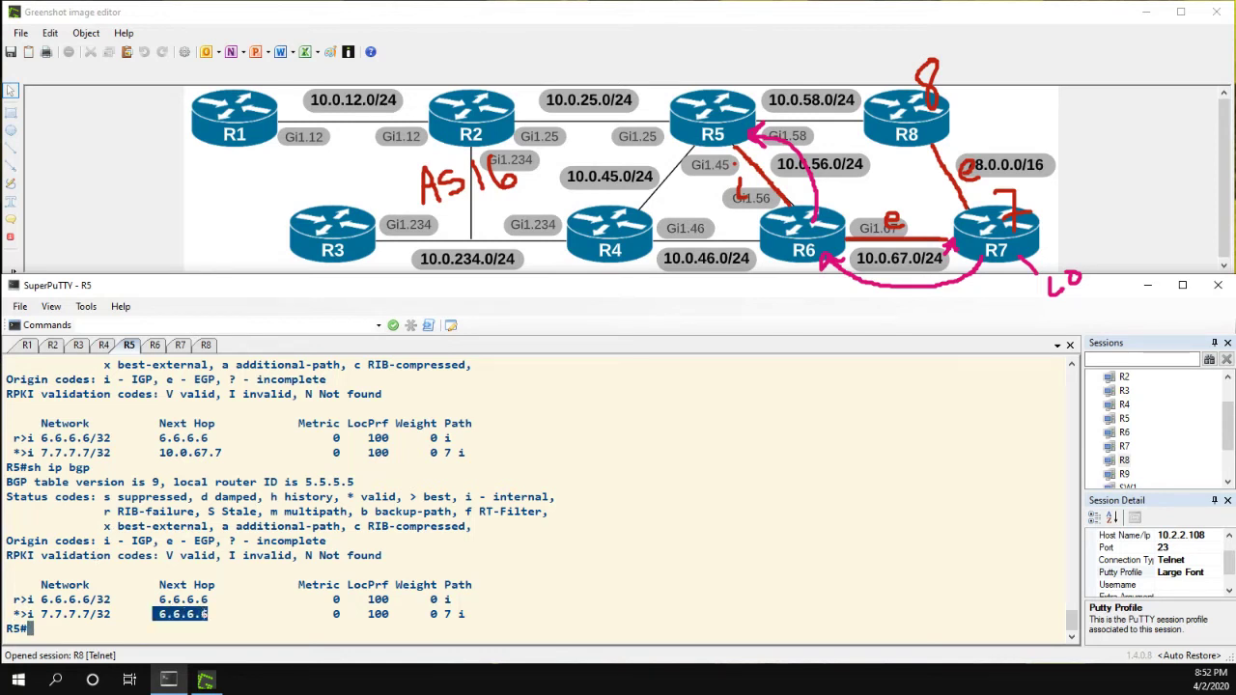
pyautogui.click(141, 639)
# Run sh ip route bgp on R5 and highlight the 7.7.7.7 BGP route line.
pyautogui.write('sh ip route bgp')
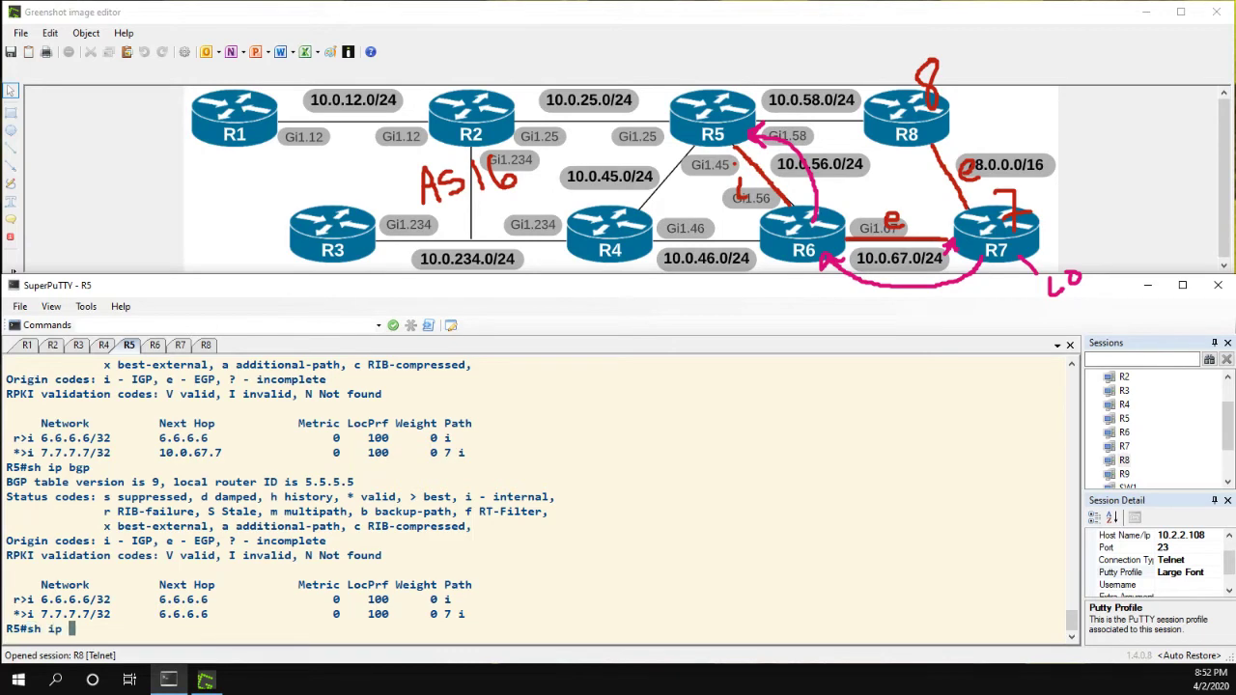
pyautogui.press('Return')
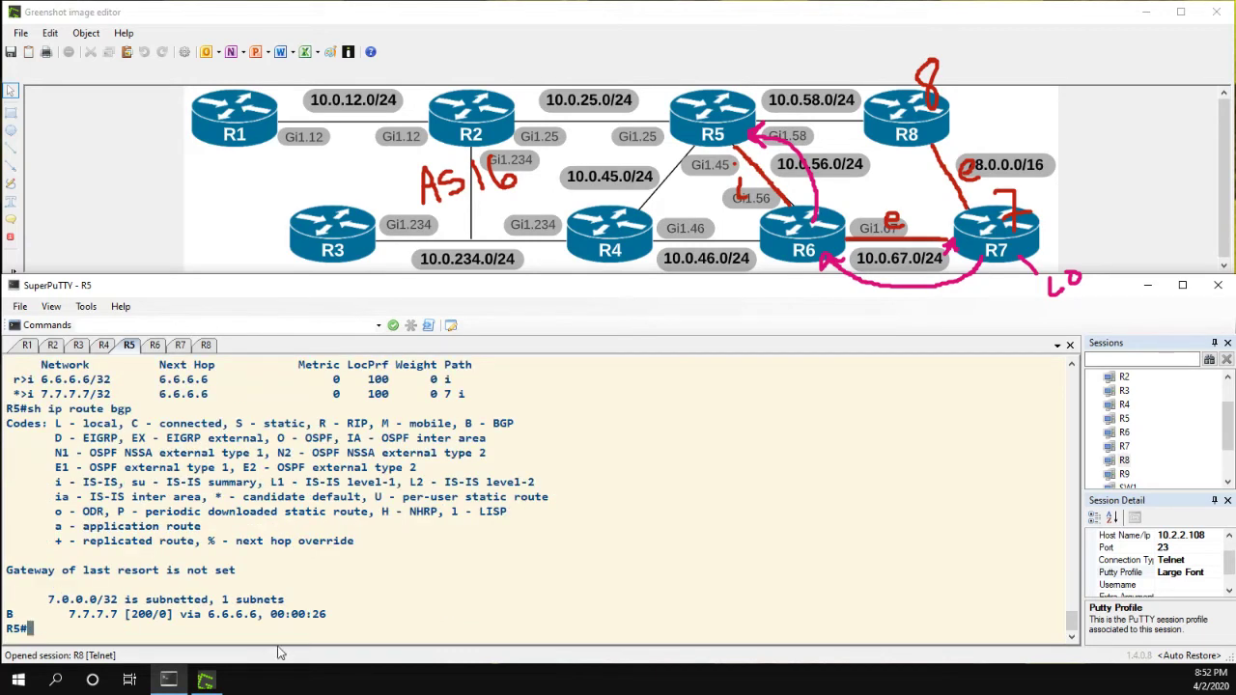
pyautogui.moveTo(64, 614); pyautogui.dragTo(329, 614)
pyautogui.click(270, 607)
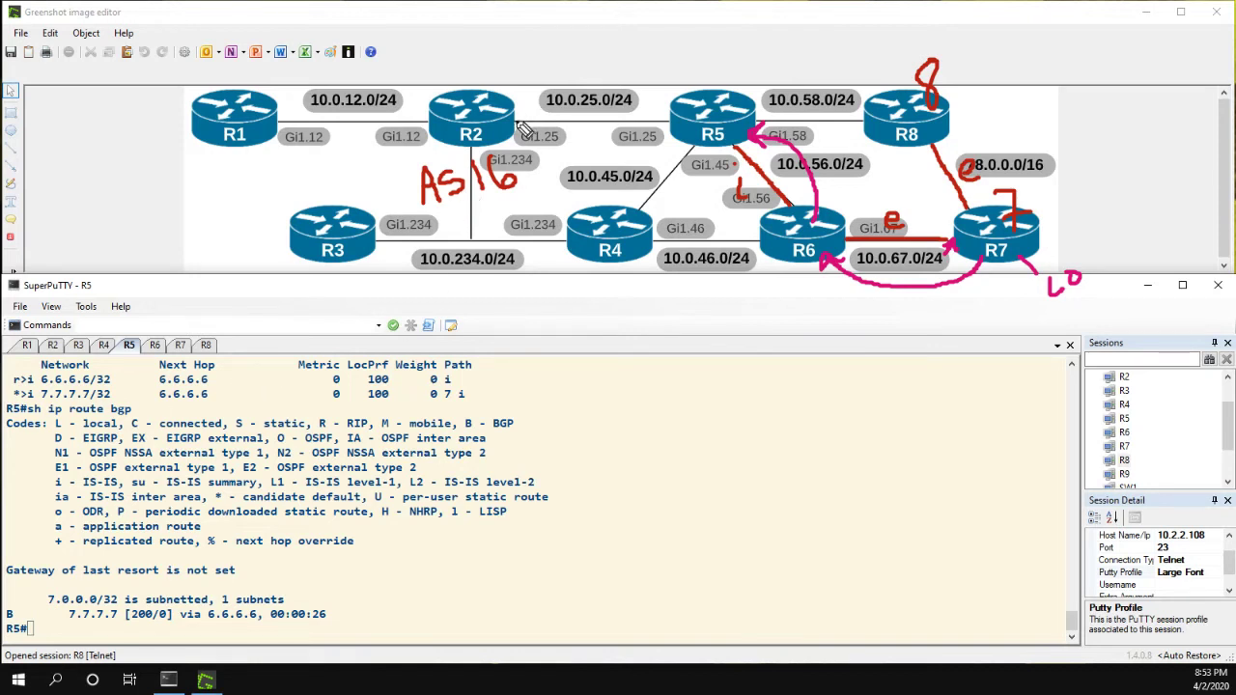
# Draw a red line along the diagram's R2–R5 link, then bring the R5 terminal forward.
pyautogui.moveTo(516, 123); pyautogui.dragTo(668, 121)
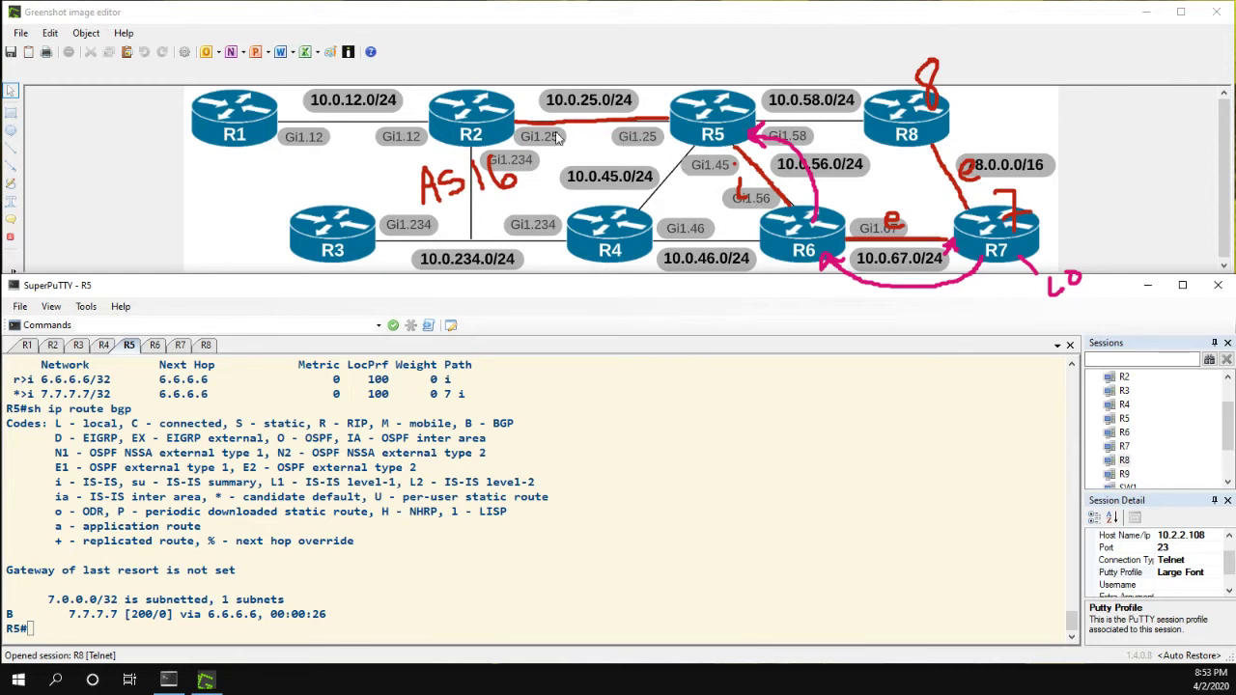
pyautogui.click(789, 246)
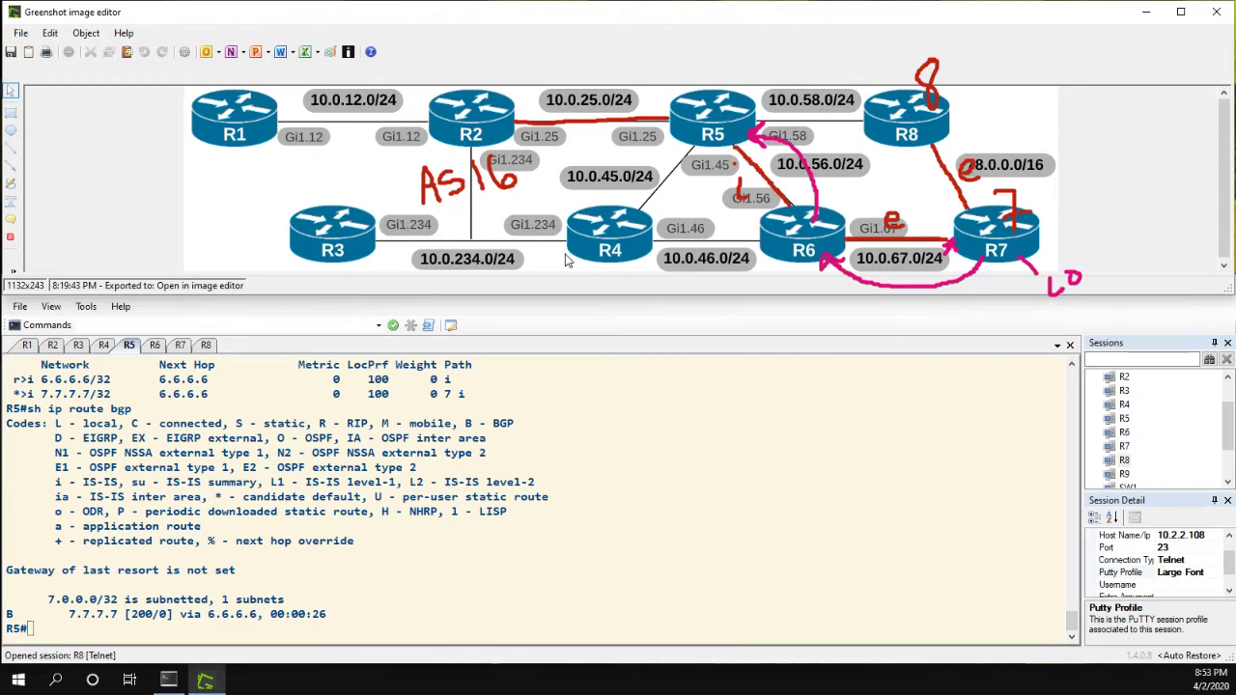
pyautogui.click(126, 592)
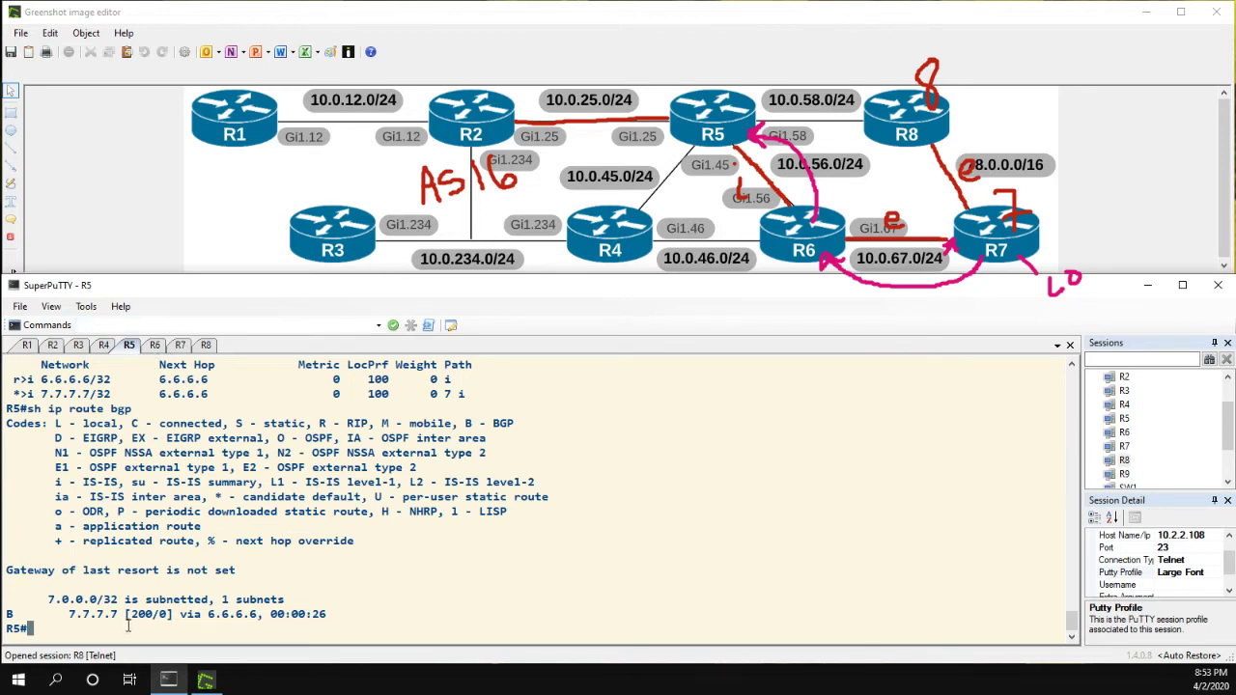
# On R5, enter router bgp 16 and set neighbor 2.2.2.2 update-source lo0.
pyautogui.write('conf t')
pyautogui.press('Return')
pyautogui.write('router ')
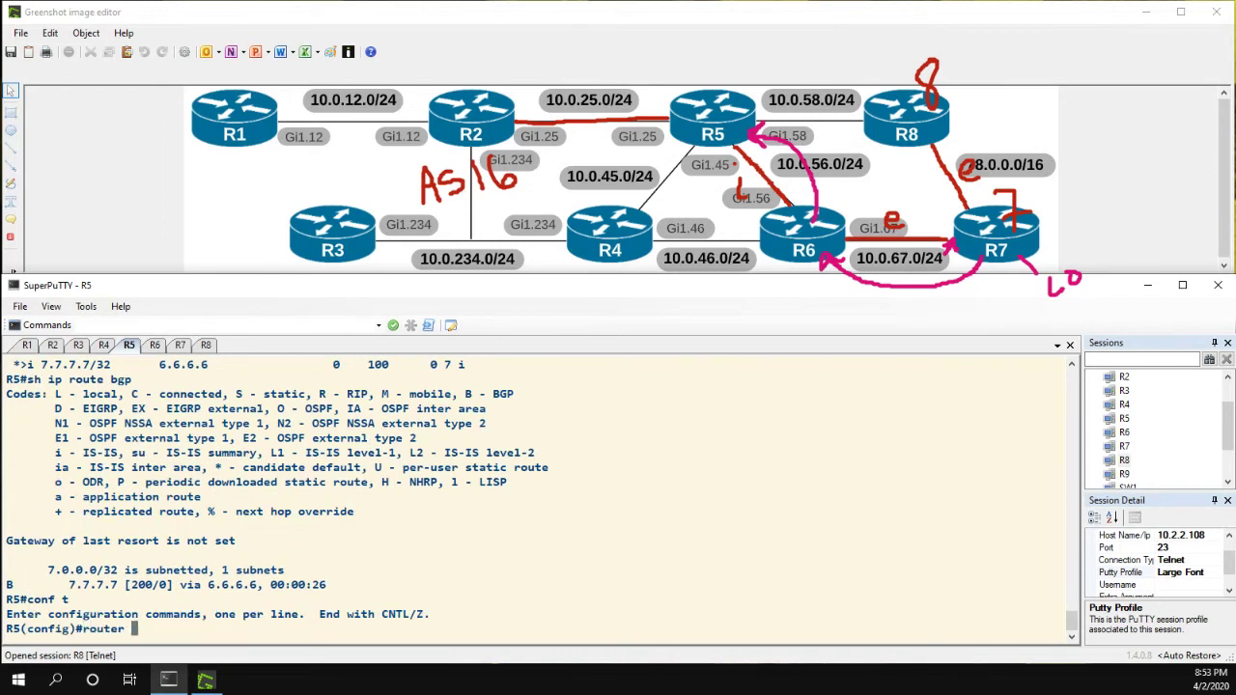
pyautogui.write('bgp 16')
pyautogui.press('Return')
pyautogui.write('nfig-router)#n')
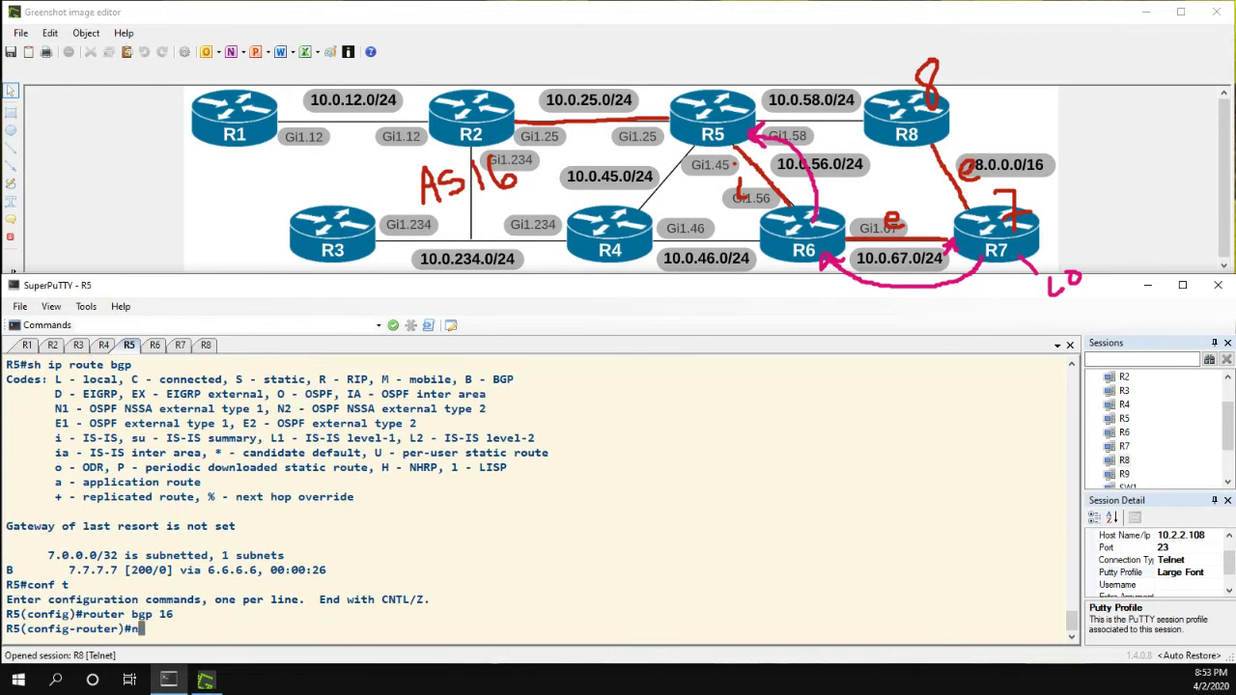
pyautogui.write('eighbor 2.2.2.2 ')
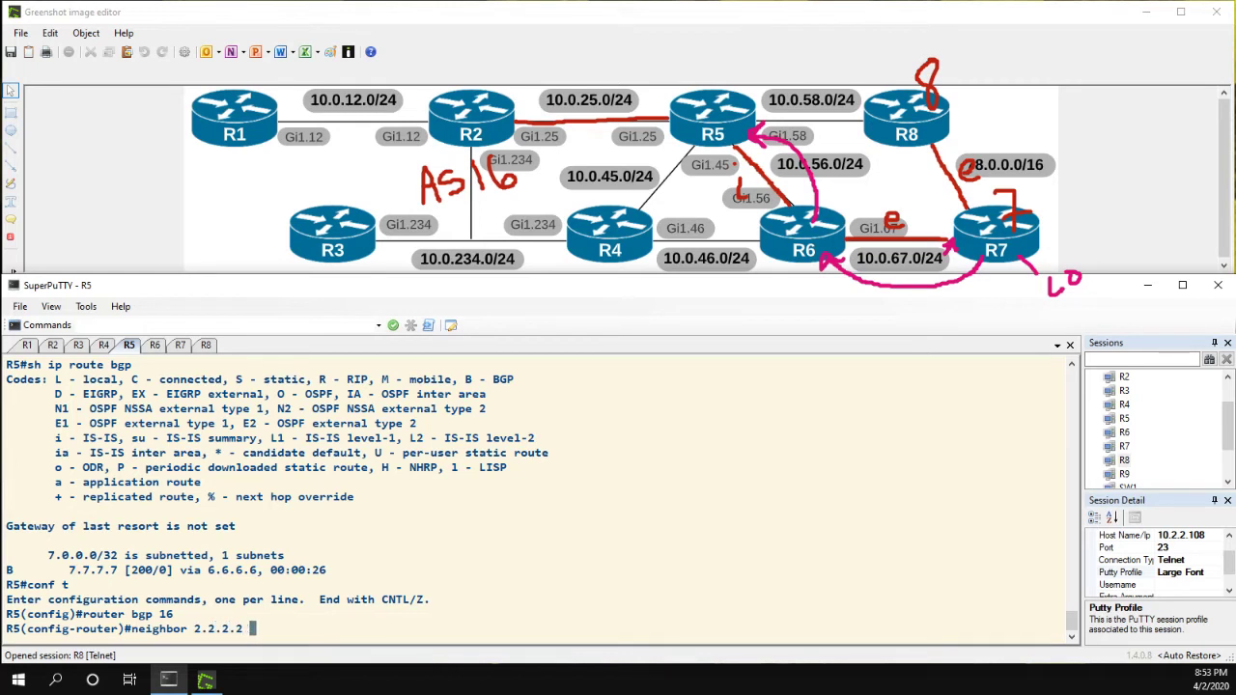
pyautogui.write('update')
pyautogui.press('Tab')
pyautogui.write('lo')
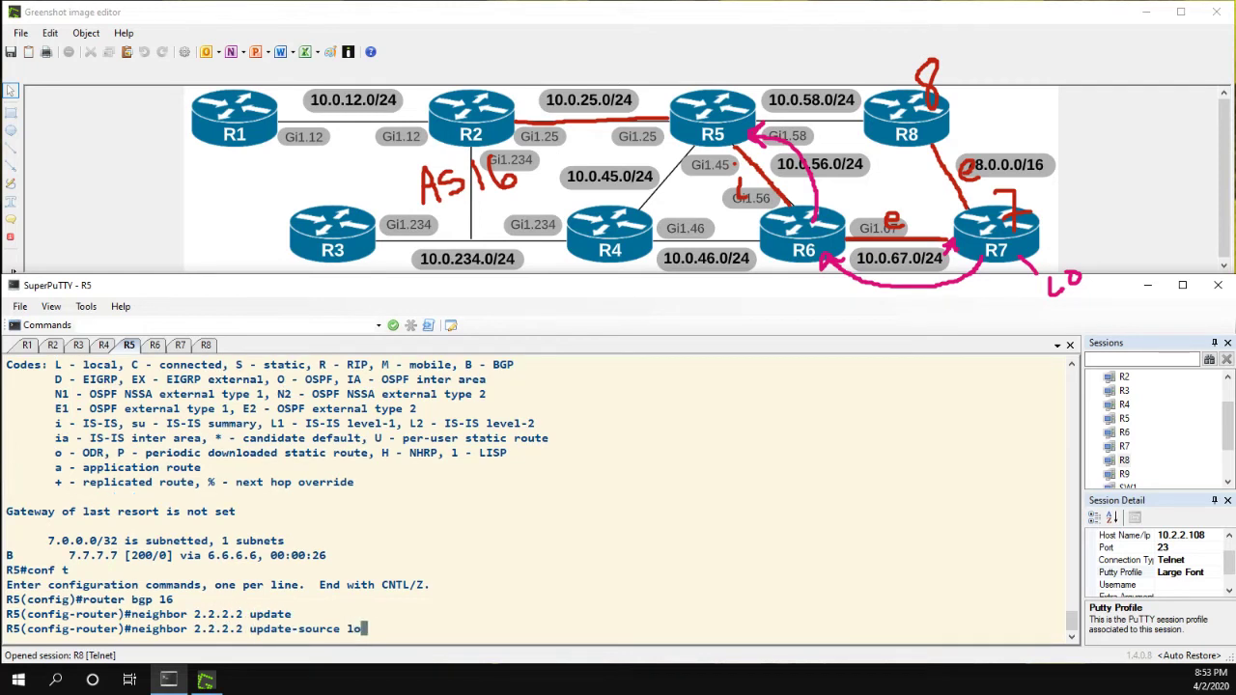
pyautogui.write('0')
pyautogui.press('Return')
# Add neighbor 2.2.2.2 remote-as 16, reapply its lo0 update-source, and end configuration.
pyautogui.write('n')
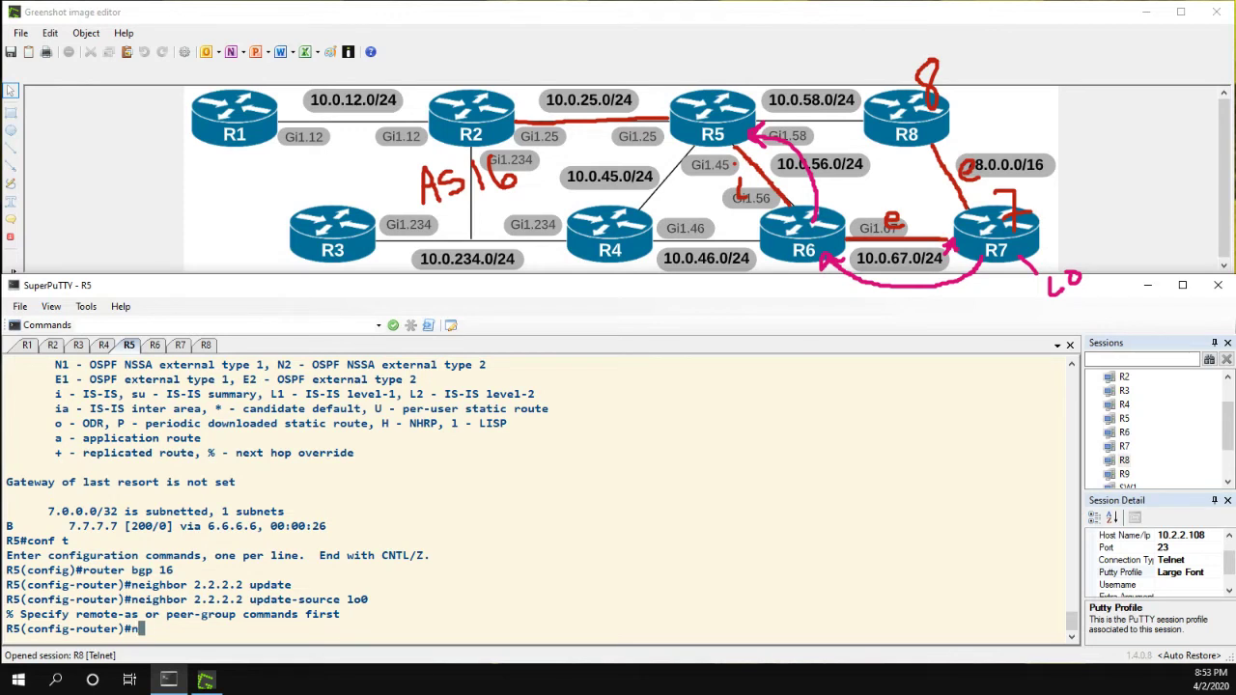
pyautogui.write('eighbor 2.2.2.2 remote-as 16')
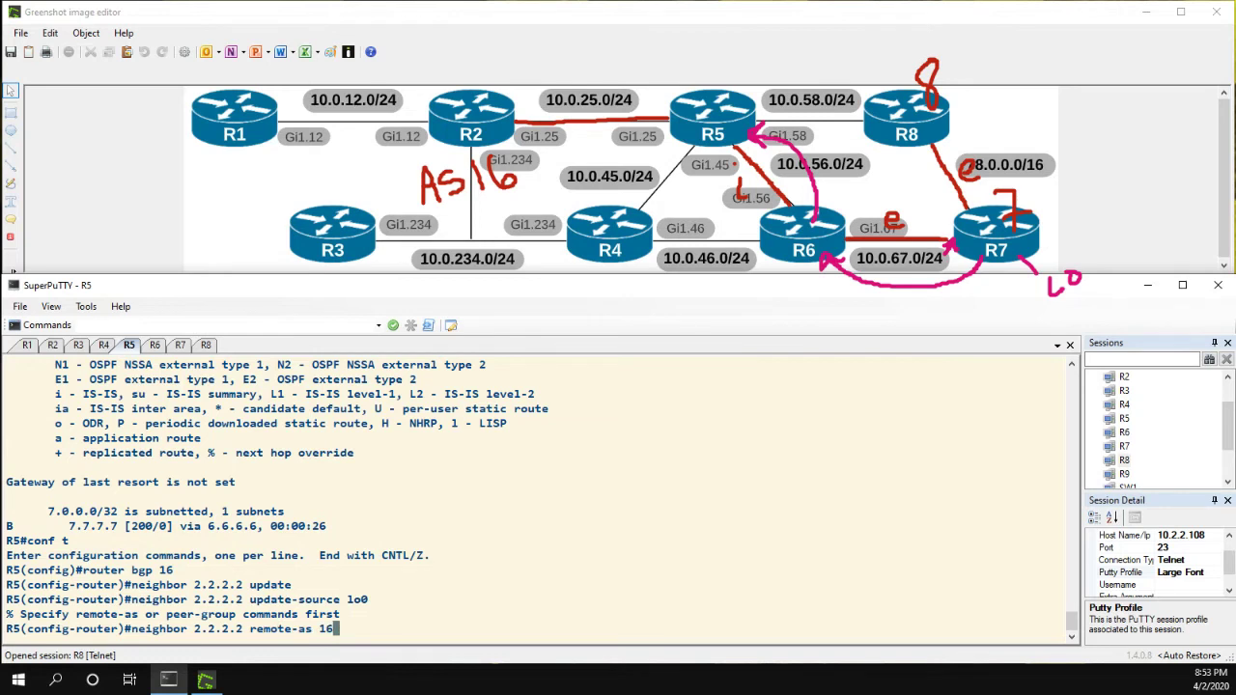
pyautogui.press('Return')
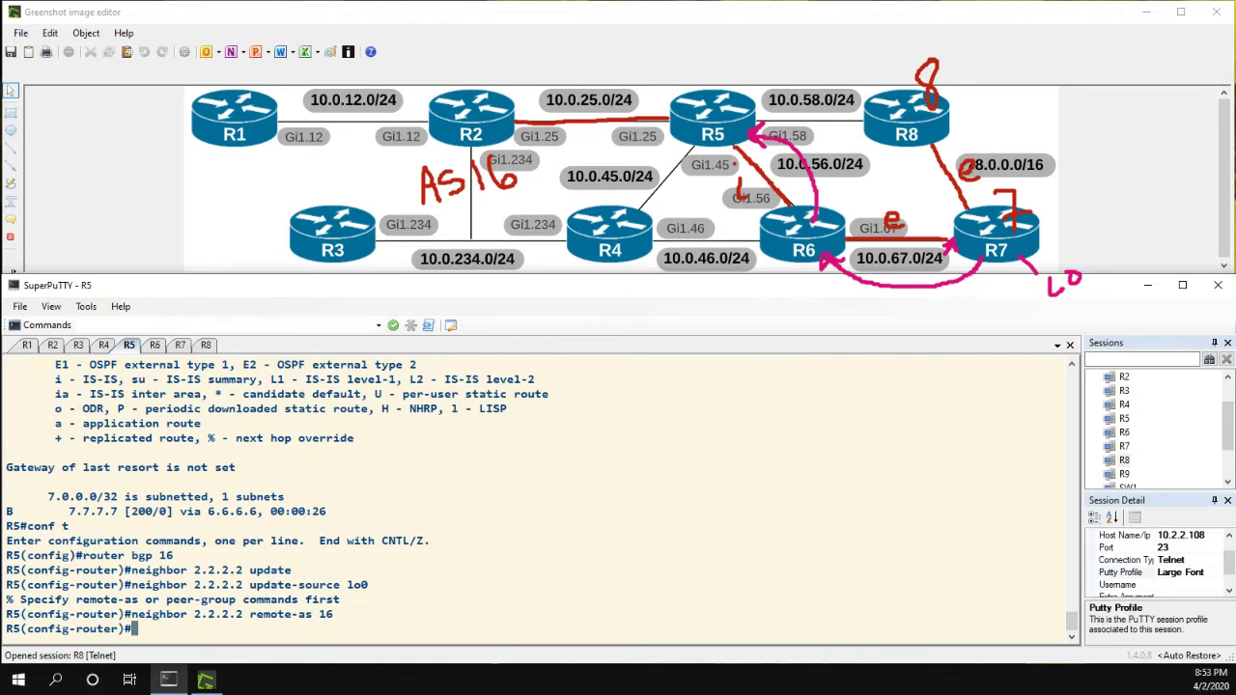
pyautogui.press('Up')
pyautogui.press('Up')
pyautogui.press('Return')
pyautogui.write('end')
pyautogui.press('Return')
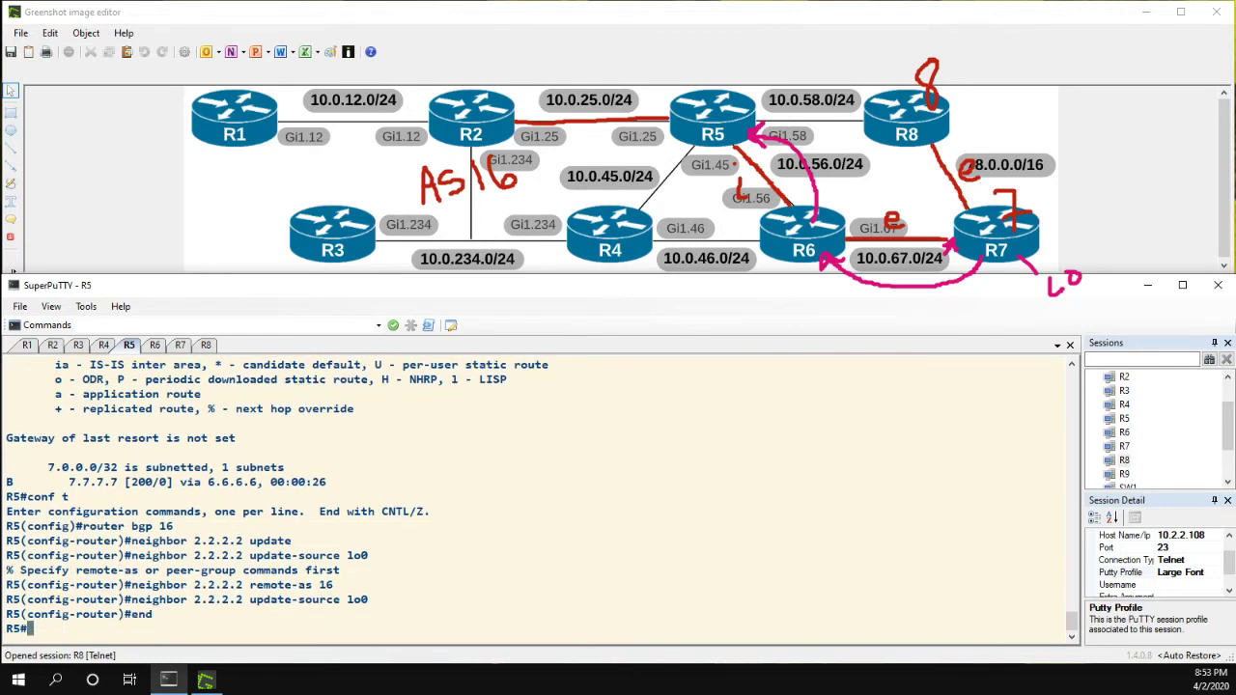
# On R2, configure router bgp 16 with neighbor 5.5.5.5 remote-as 16.
pyautogui.click(50, 347)
pyautogui.write('conf t')
pyautogui.press('Return')
pyautogui.write('router ')
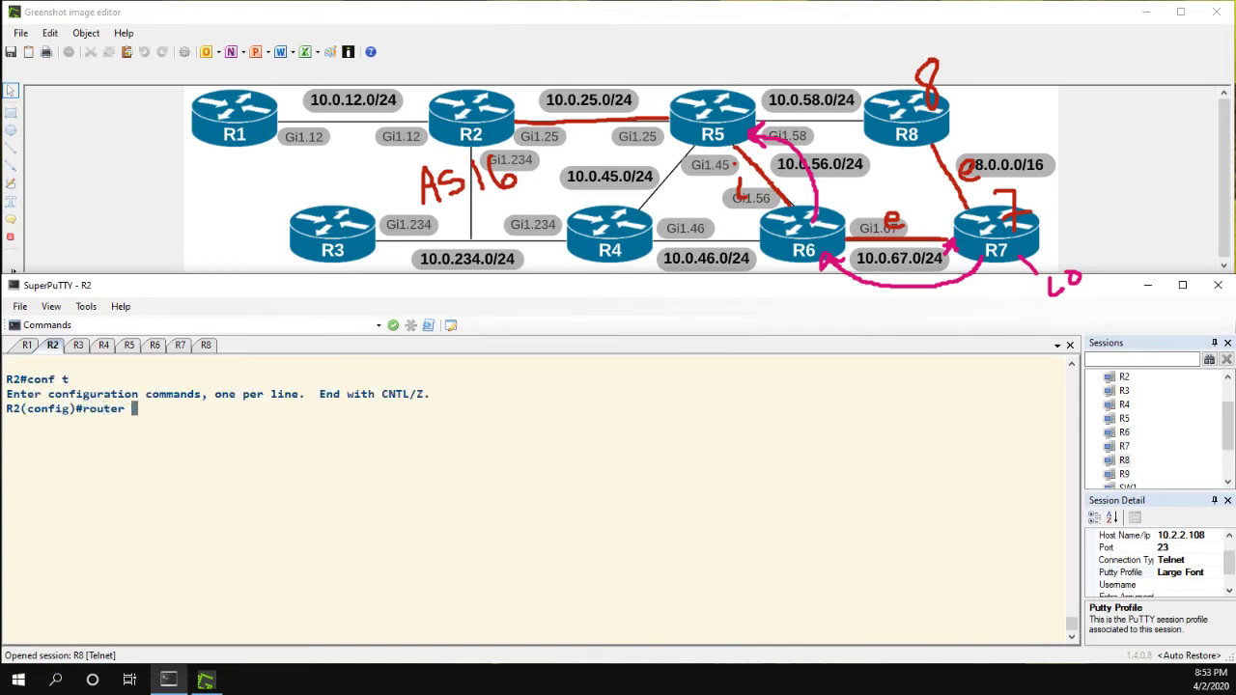
pyautogui.write('bgp 16')
pyautogui.press('Return')
pyautogui.write('nei')
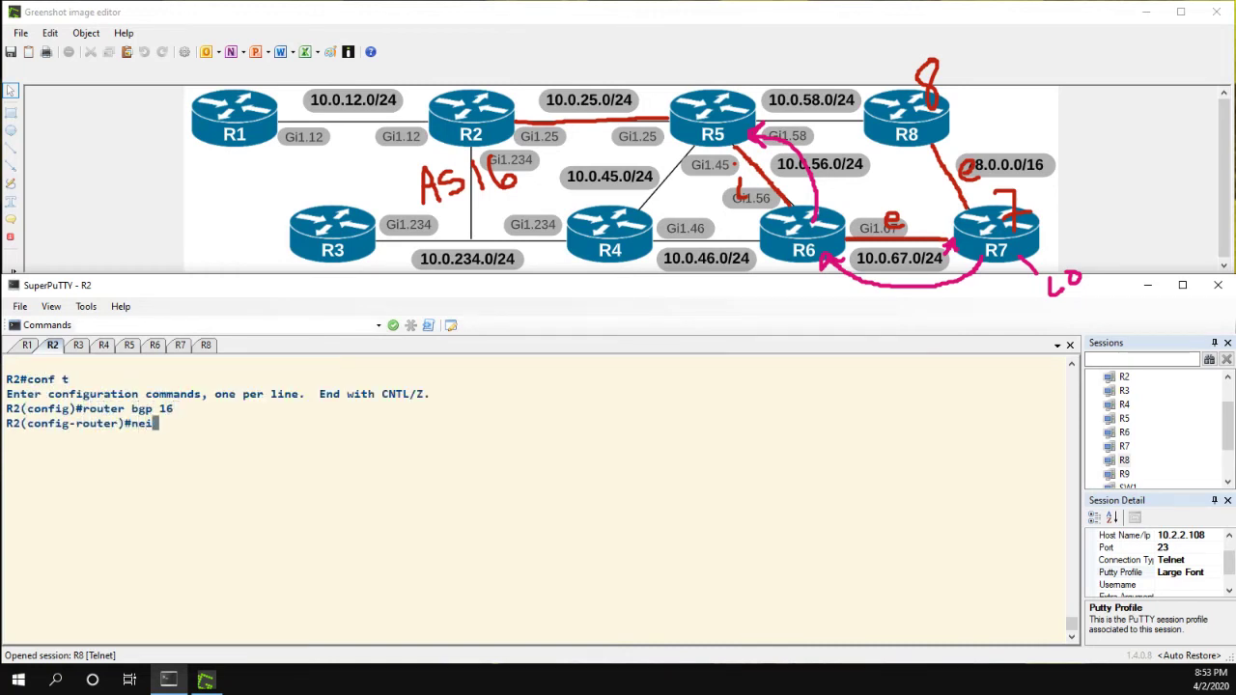
pyautogui.write('ghbor 5.5.5.5 remote-as 16')
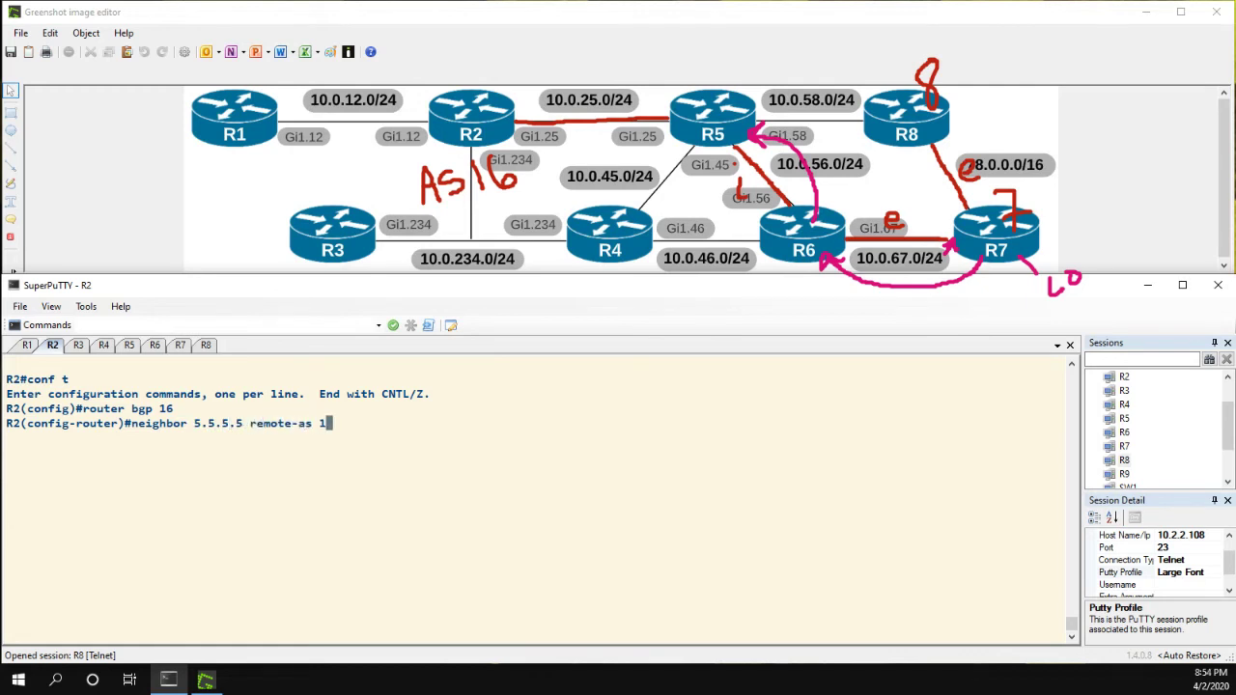
pyautogui.press('Return')
# Source R2's 5.5.5.5 session from lo0 and leave configuration mode.
pyautogui.press('Up')
pyautogui.press('BackSpace')
pyautogui.press('BackSpace')
pyautogui.press('BackSpace')
pyautogui.press('BackSpace')
pyautogui.press('BackSpace')
pyautogui.press('BackSpace')
pyautogui.press('BackSpace')
pyautogui.press('BackSpace')
pyautogui.press('BackSpace')
pyautogui.press('BackSpace')
pyautogui.press('BackSpace')
pyautogui.press('BackSpace')
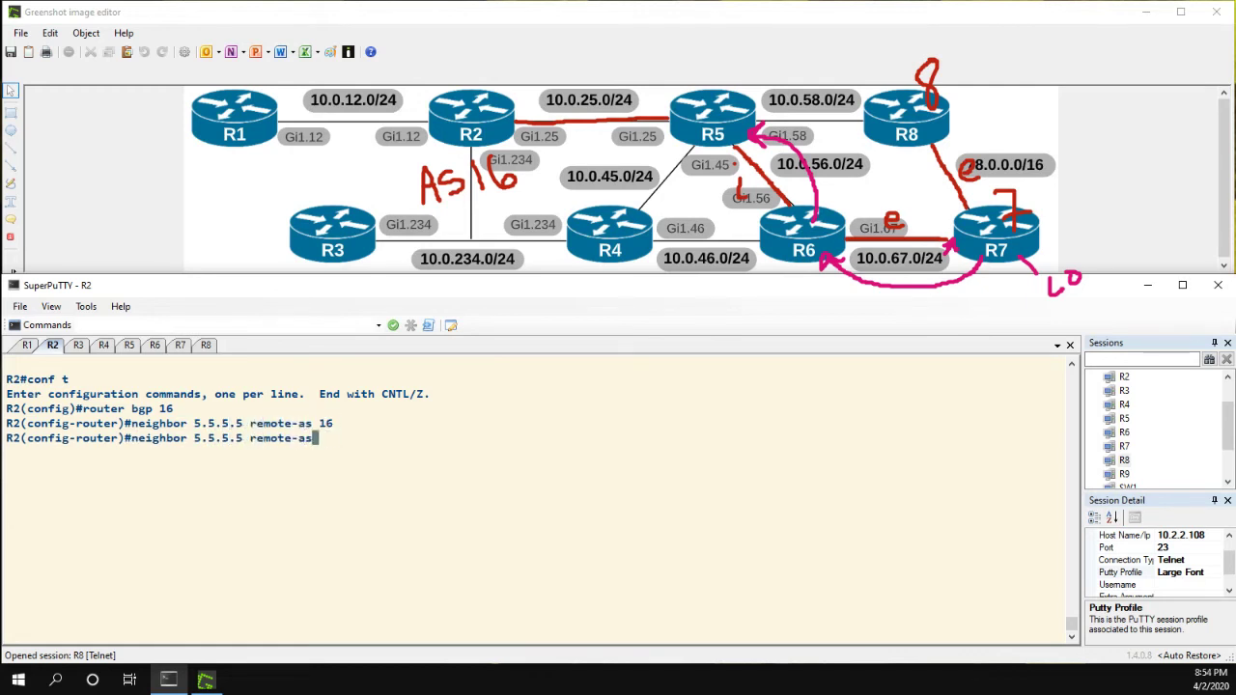
pyautogui.write('upd')
pyautogui.press('Tab')
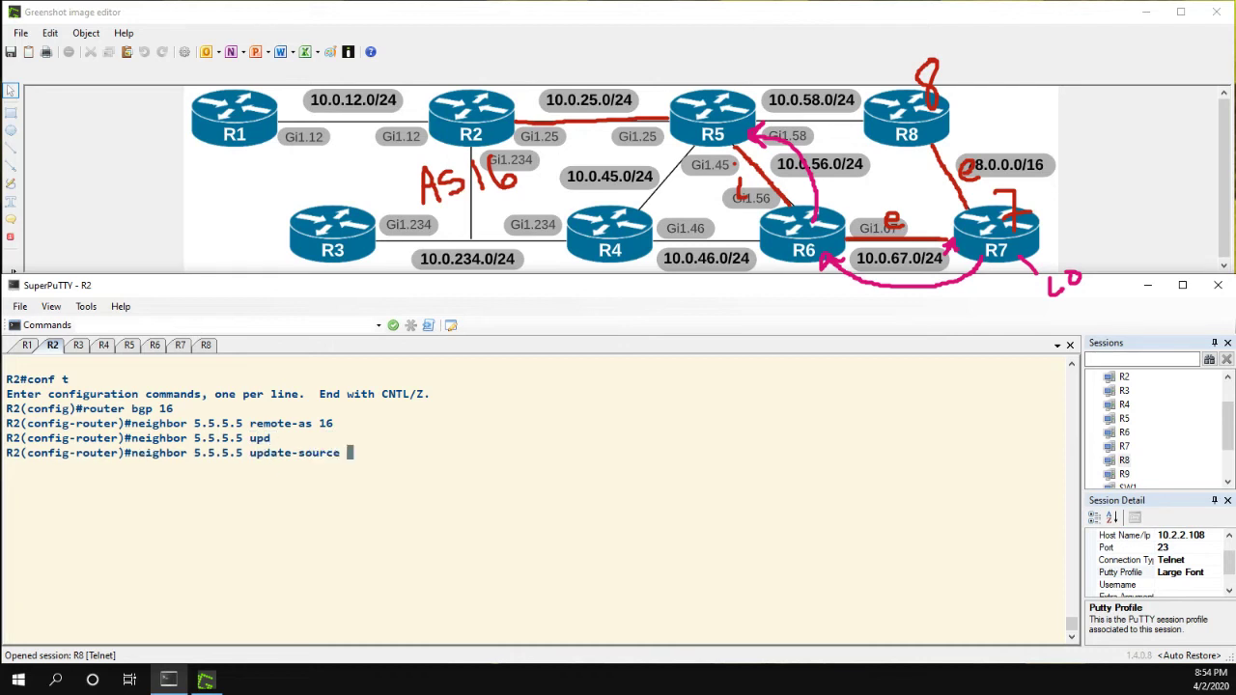
pyautogui.write('lo0')
pyautogui.press('Return')
pyautogui.write('end')
pyautogui.press('Return')
pyautogui.press('Return')
pyautogui.press('Return')
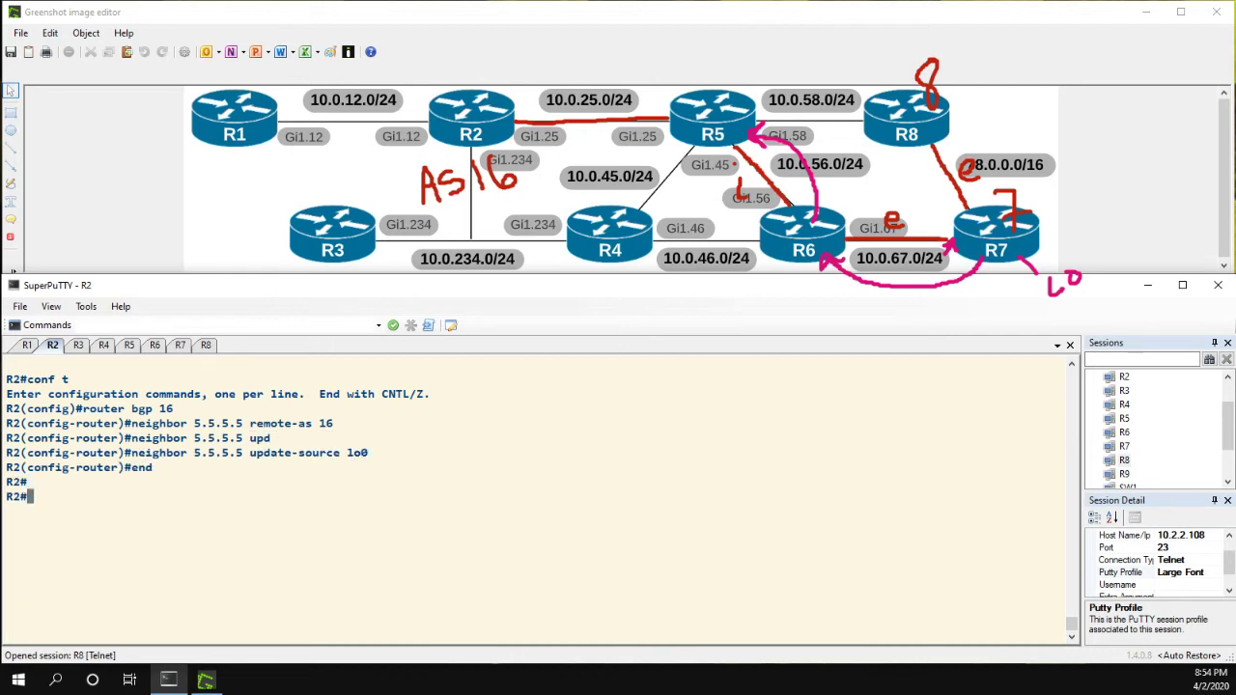
# Show R2's BGP table and the sh ip bgp summ neighbor summary.
pyautogui.write('show ip bgp')
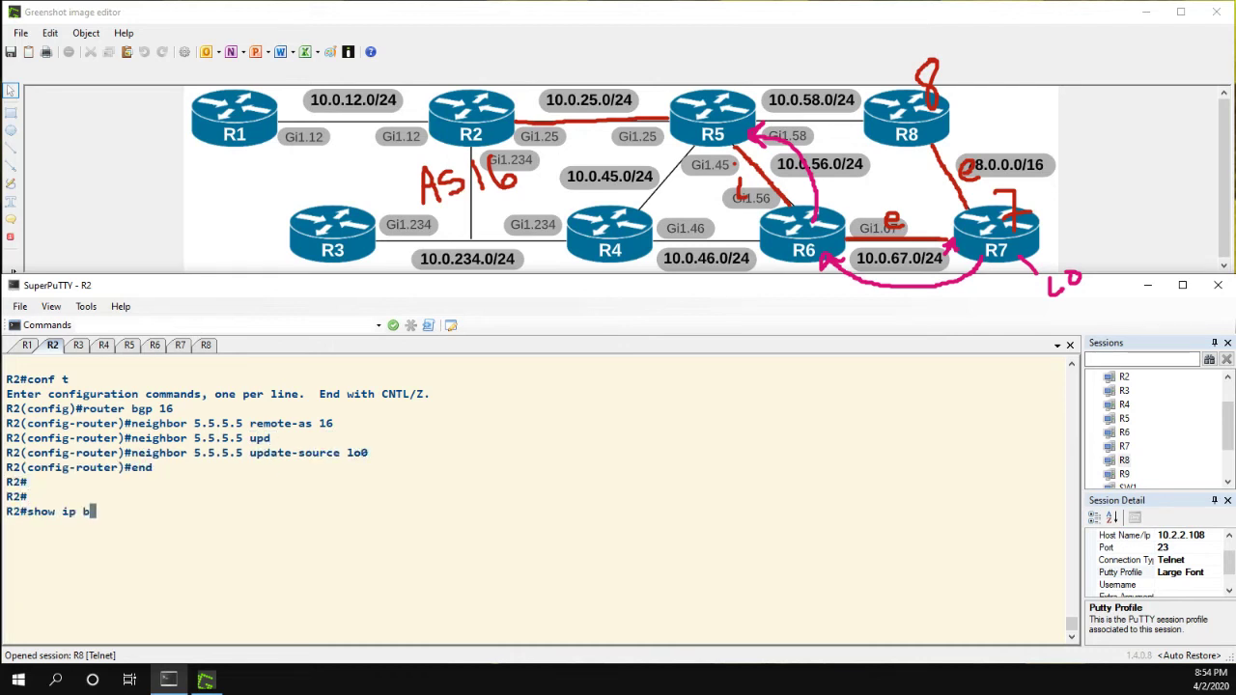
pyautogui.press('Return')
pyautogui.write('sh ip bgp summ')
pyautogui.press('Return')
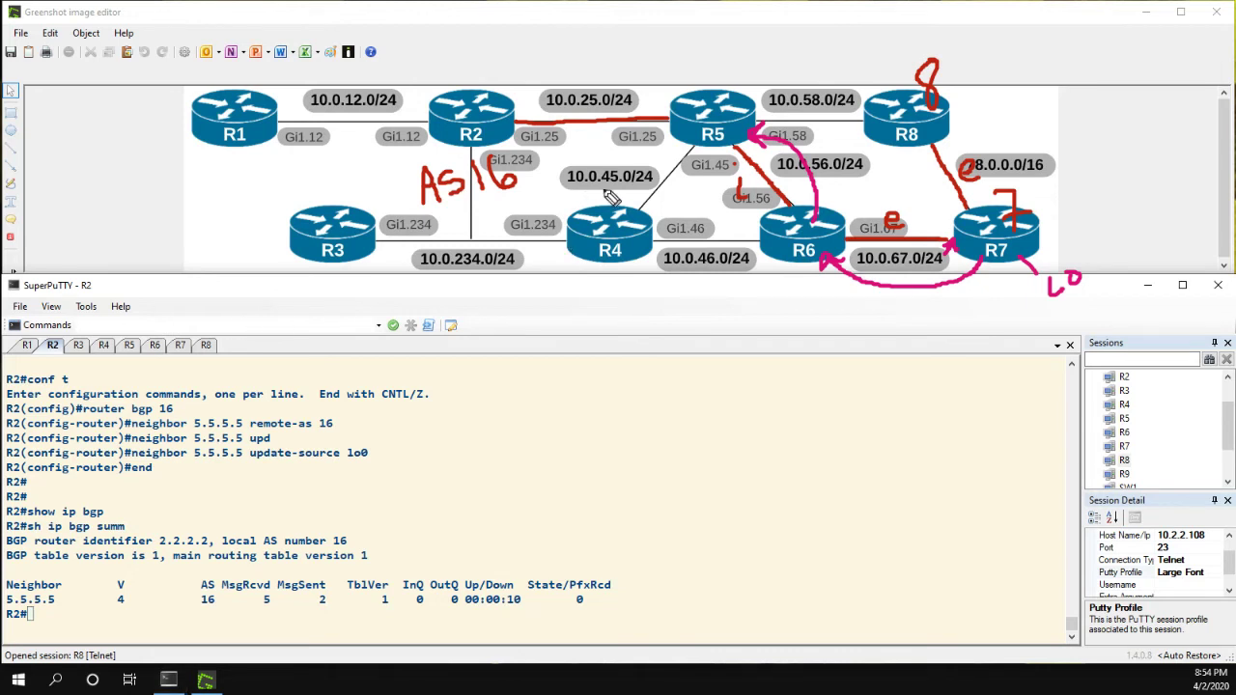
# Write a red 'i' on the R2–R5 link, then check R5's sh ip bgp output.
pyautogui.moveTo(599, 138); pyautogui.dragTo(608, 154)
pyautogui.click(600, 126)
pyautogui.click(128, 345)
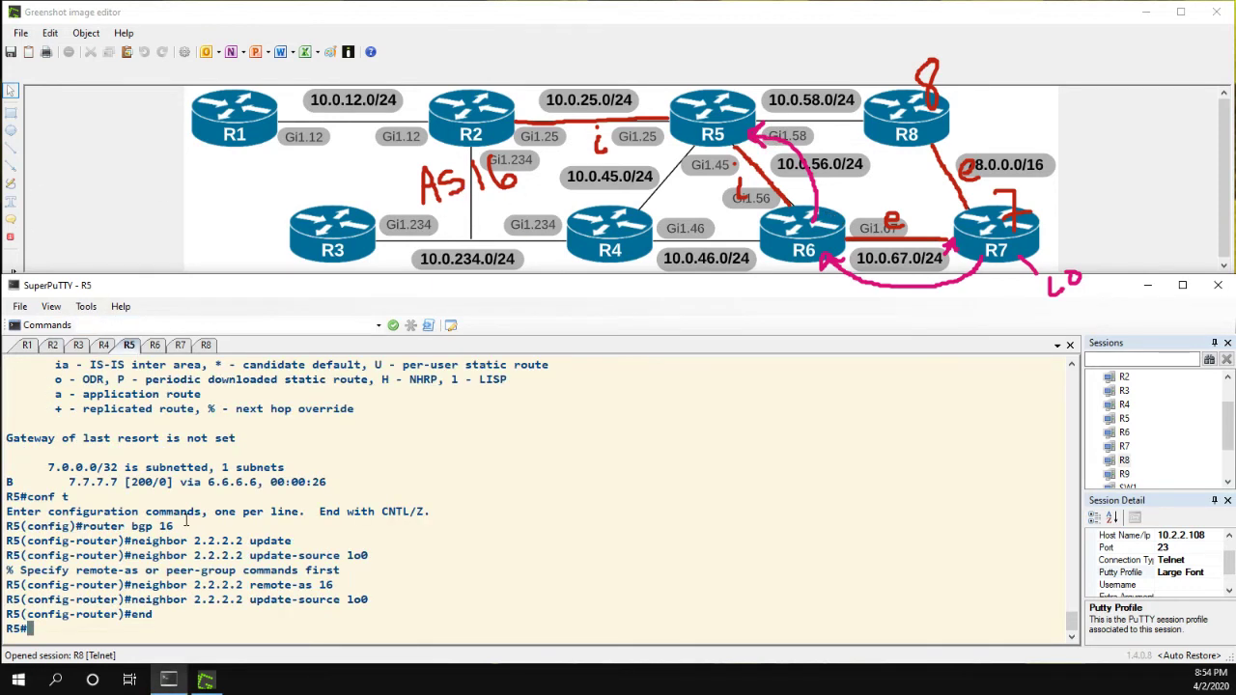
pyautogui.write('sh ip bgp')
pyautogui.press('Return')
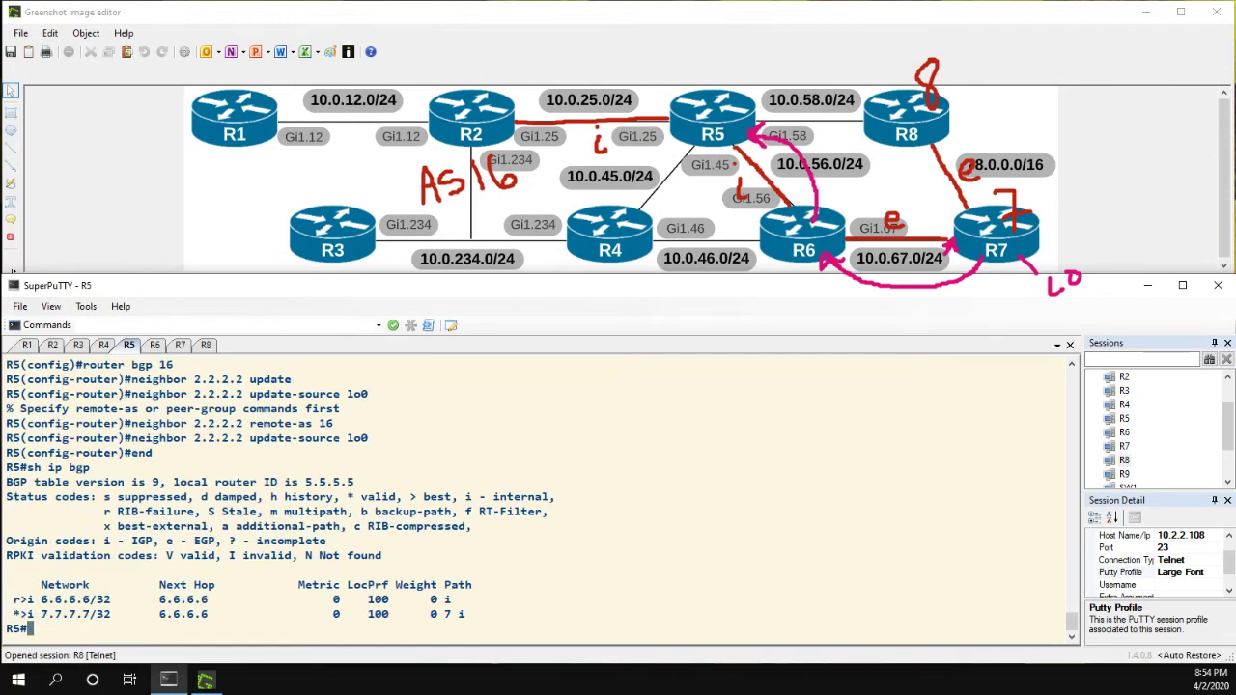
pyautogui.click(54, 347)
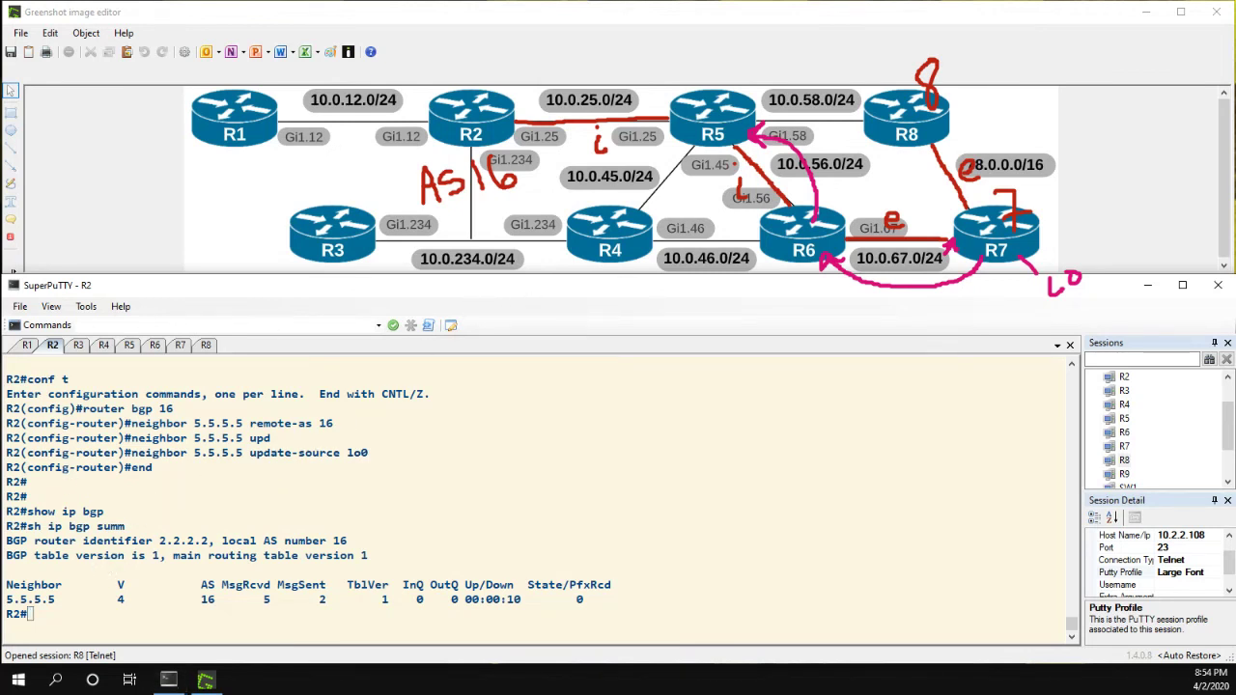
# Run show ip bgp on R2, finding it empty; undo a stray red line under R2–R5.
pyautogui.click(56, 352)
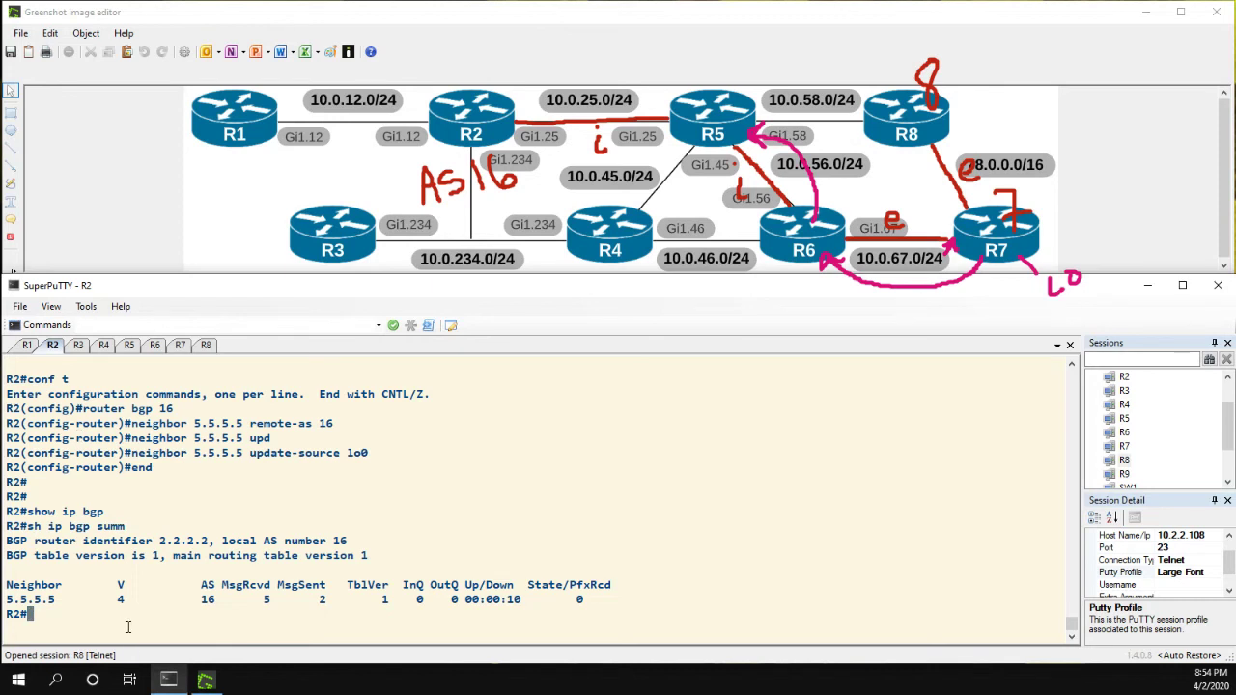
pyautogui.write('show ip bgp')
pyautogui.press('Return')
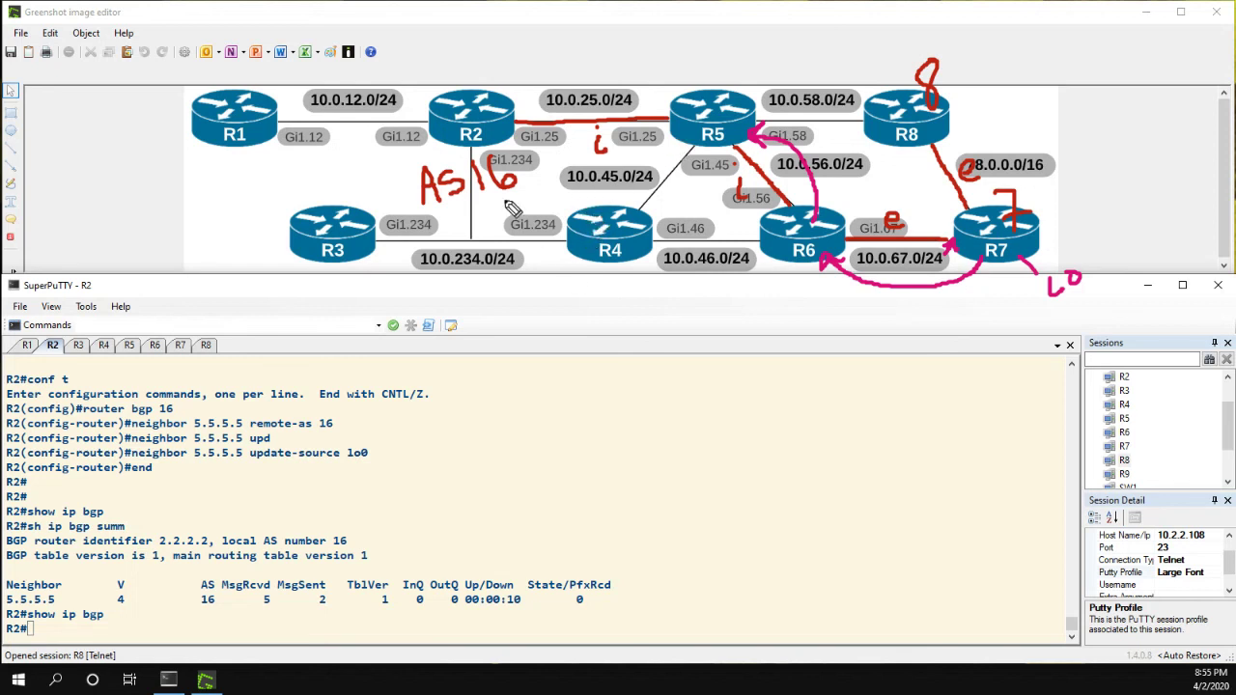
pyautogui.moveTo(566, 152); pyautogui.dragTo(669, 125)
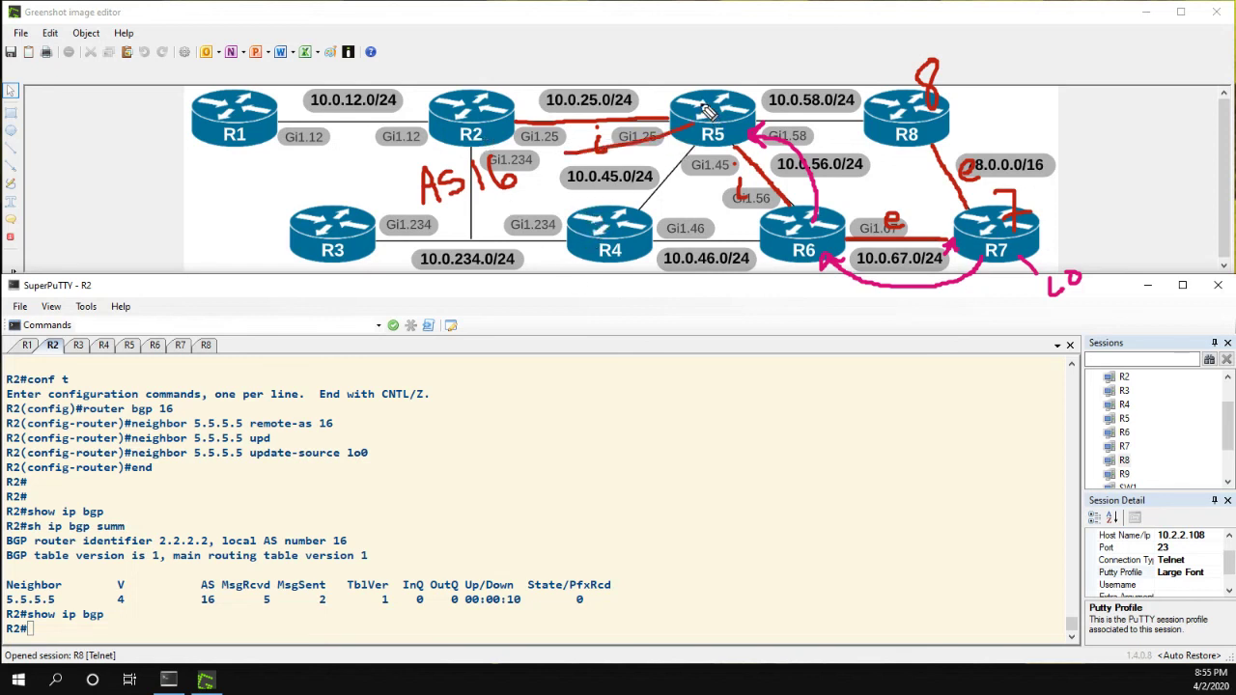
pyautogui.hotkey('ctrl', 'z')
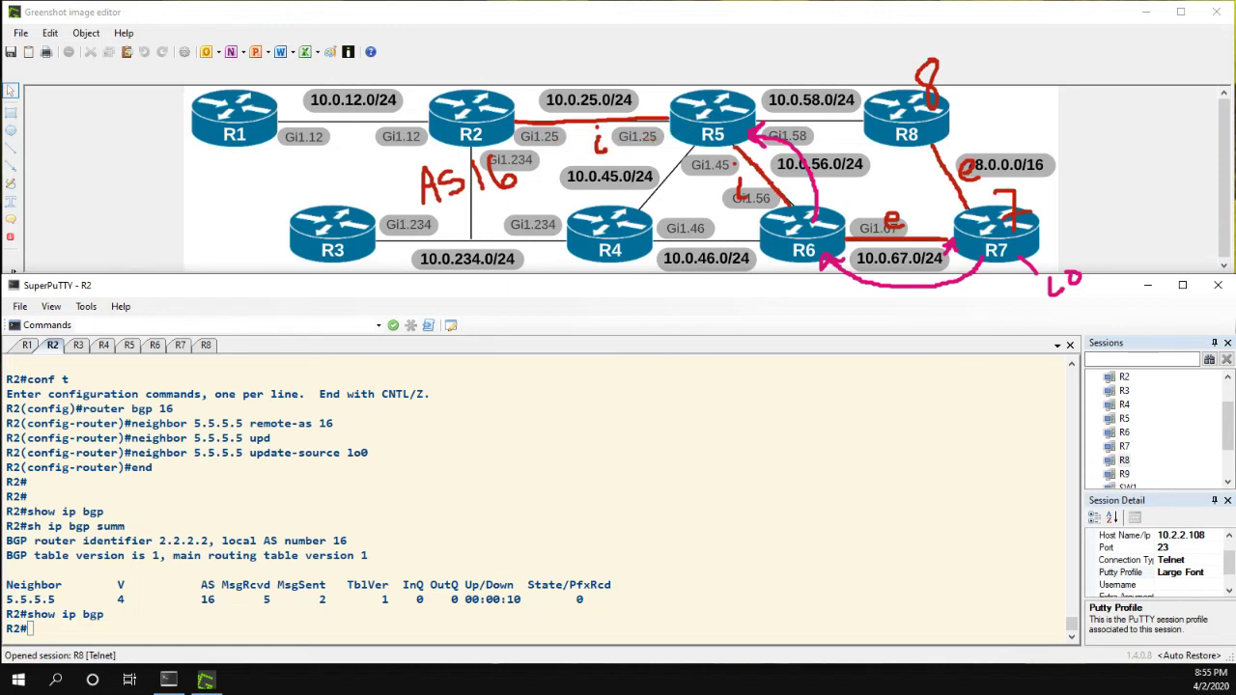